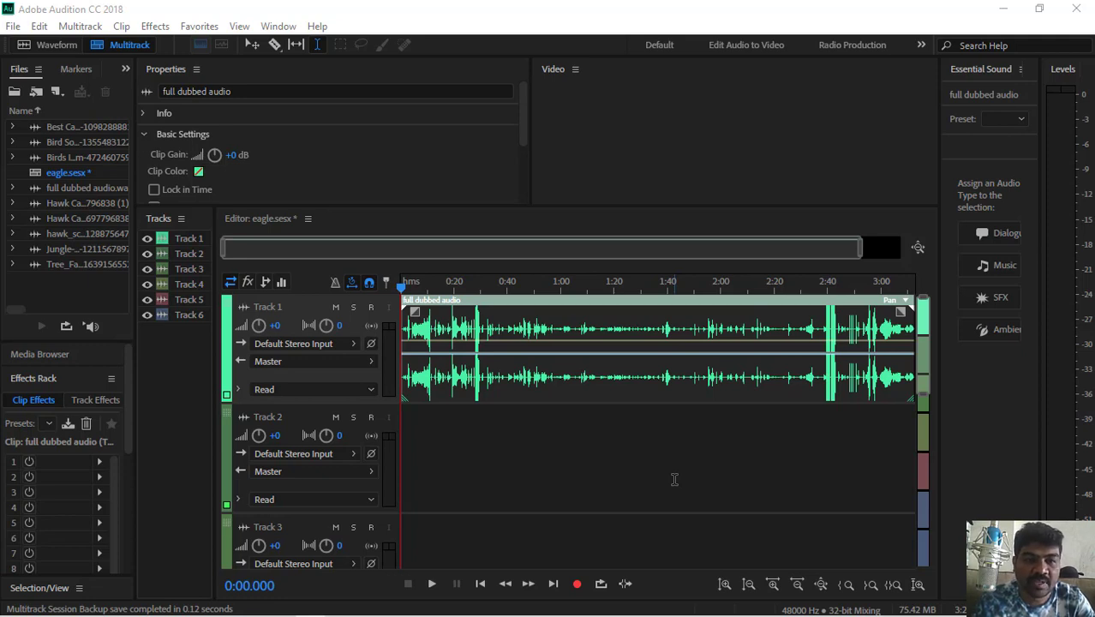
Step: Play the dubbed audio on Track 1 from the start and place the playhead at about 0:16.8
{"action": "left_click", "coordinate": [433, 584]}
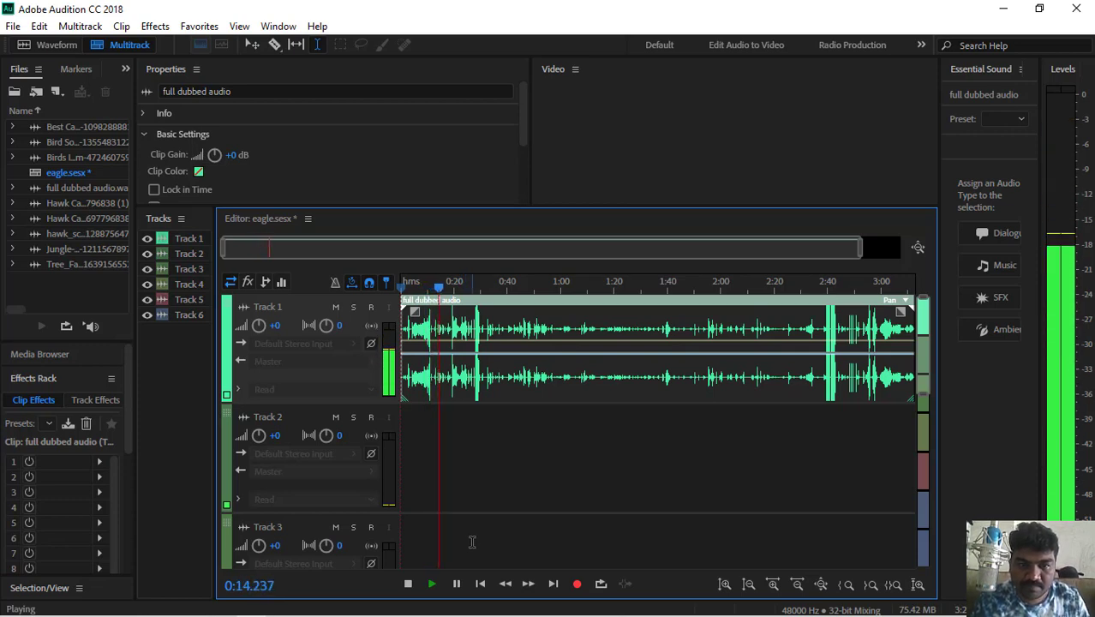
{"action": "left_click", "coordinate": [457, 583]}
{"action": "left_click_drag", "start_coordinate": [461, 293], "coordinate": [448, 291]}
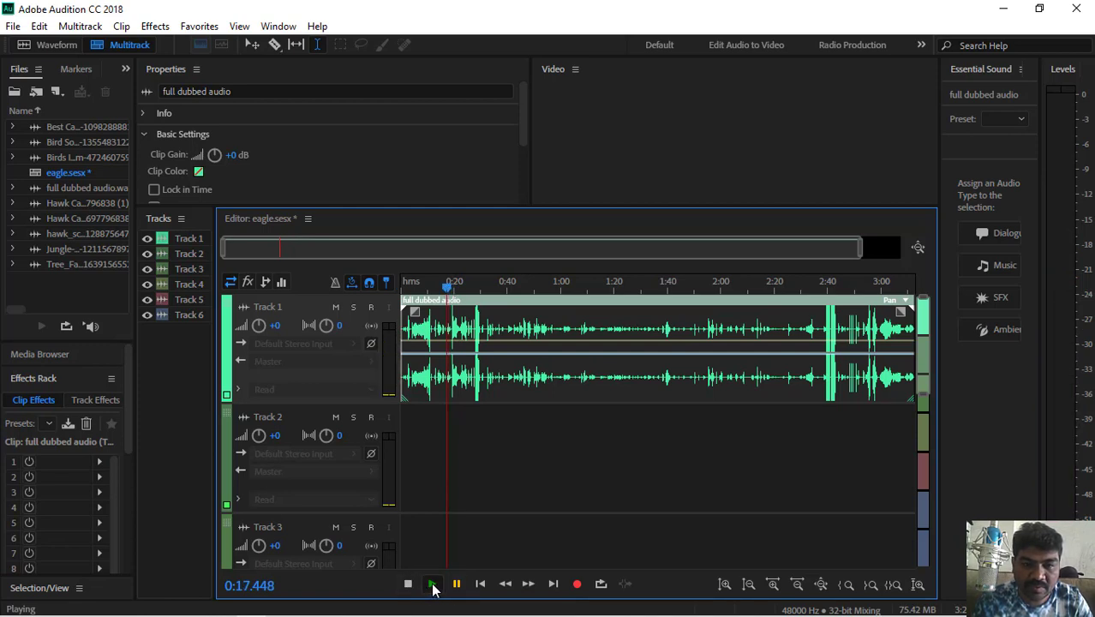
{"action": "left_click", "coordinate": [433, 585]}
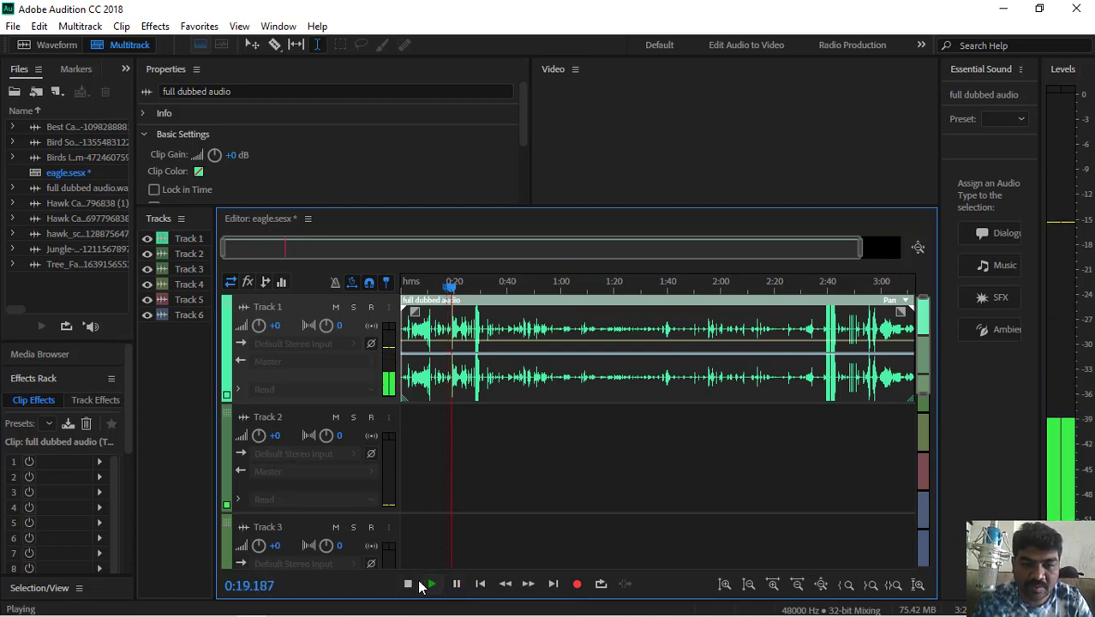
{"action": "left_click", "coordinate": [409, 583]}
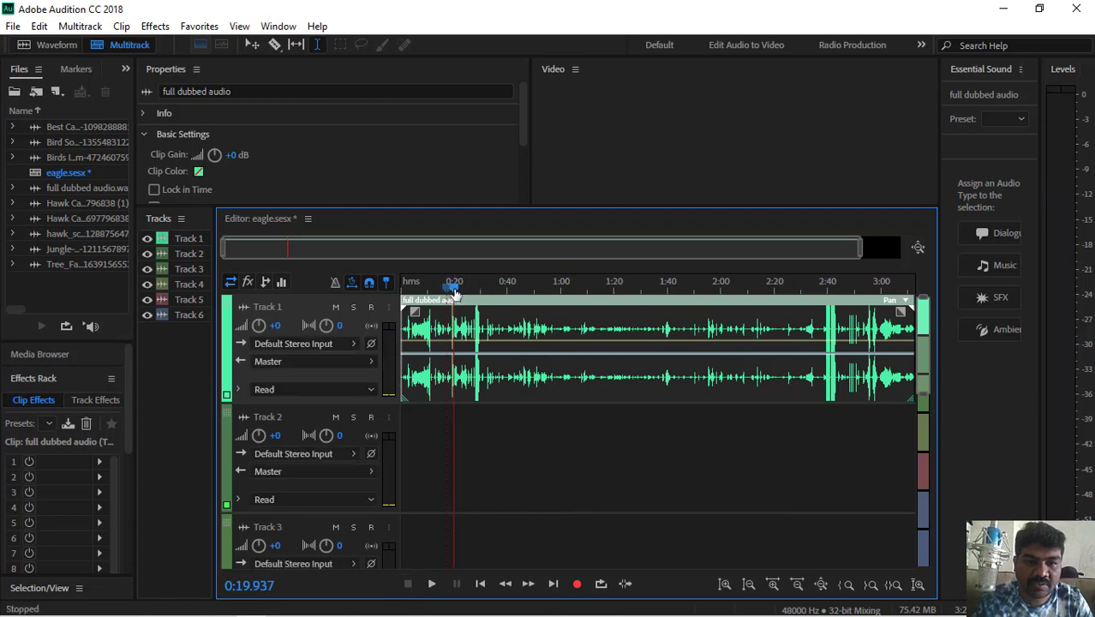
{"action": "left_click_drag", "start_coordinate": [455, 292], "coordinate": [444, 292]}
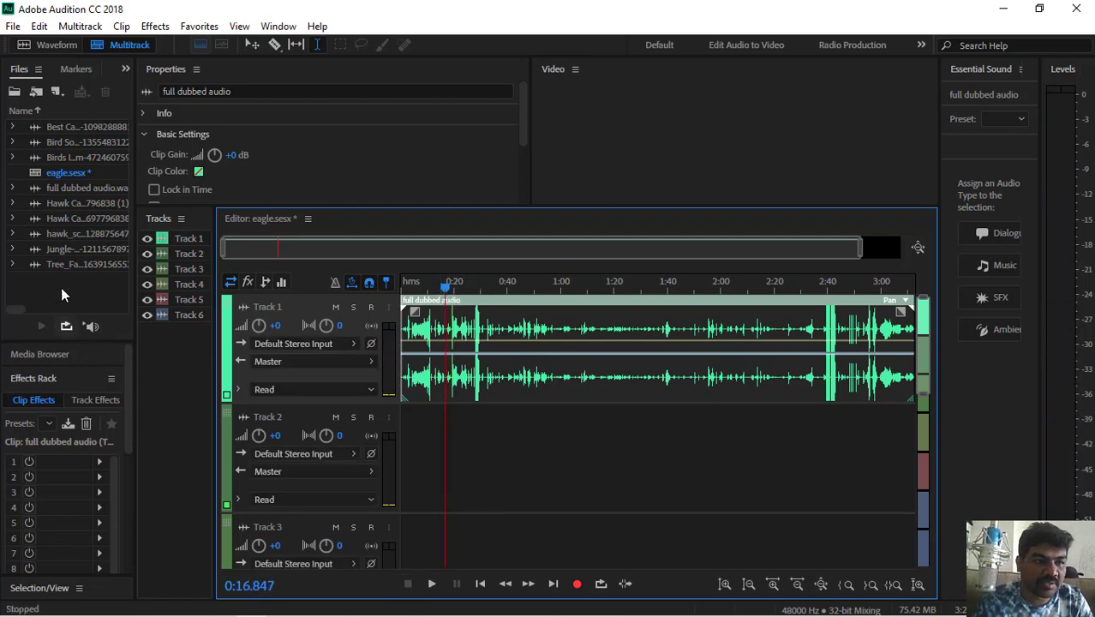
{"action": "left_click", "coordinate": [52, 206]}
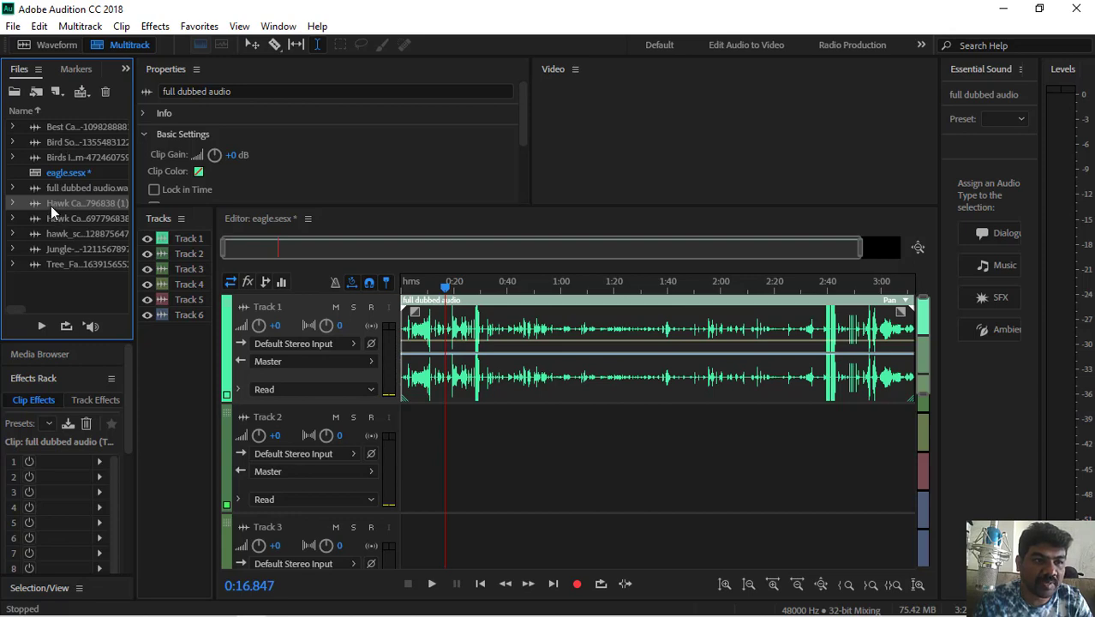
{"action": "mouse_move", "coordinate": [50, 204]}
{"action": "left_mouse_down"}
{"action": "mouse_move", "coordinate": [103, 213]}
{"action": "mouse_move", "coordinate": [360, 351]}
{"action": "mouse_move", "coordinate": [485, 493]}
{"action": "left_mouse_up"}
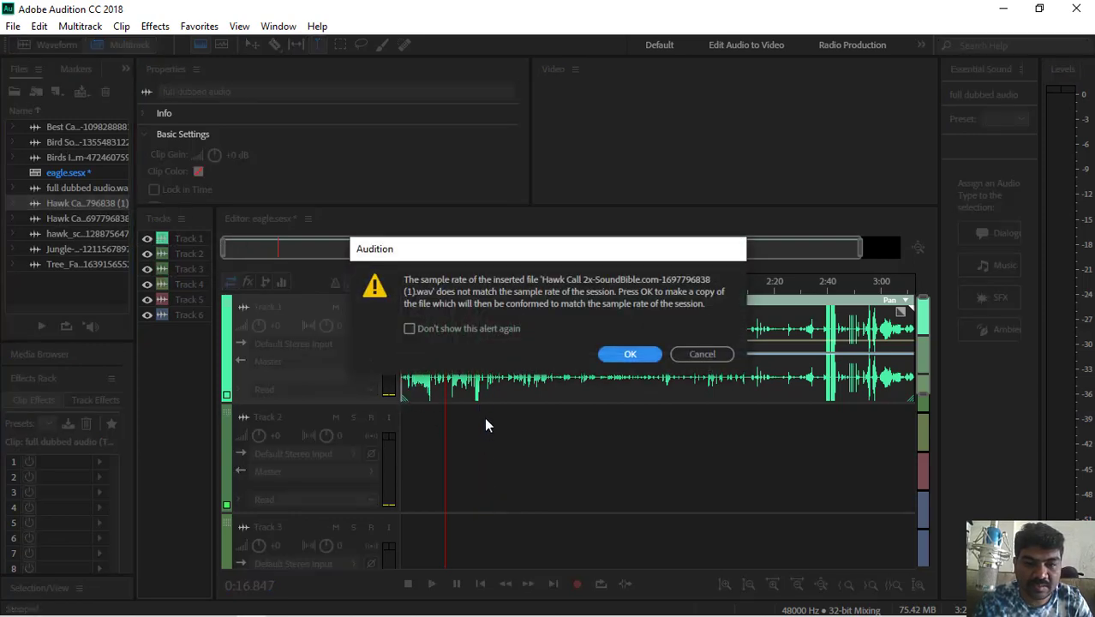
{"action": "left_click", "coordinate": [629, 354]}
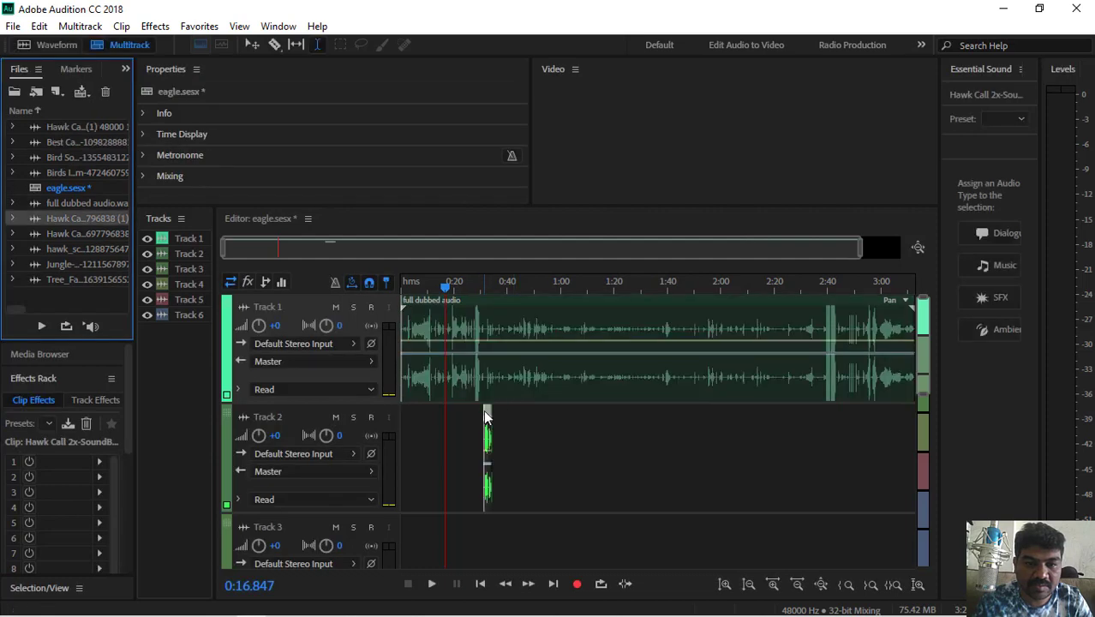
{"action": "left_click_drag", "start_coordinate": [486, 417], "coordinate": [450, 420]}
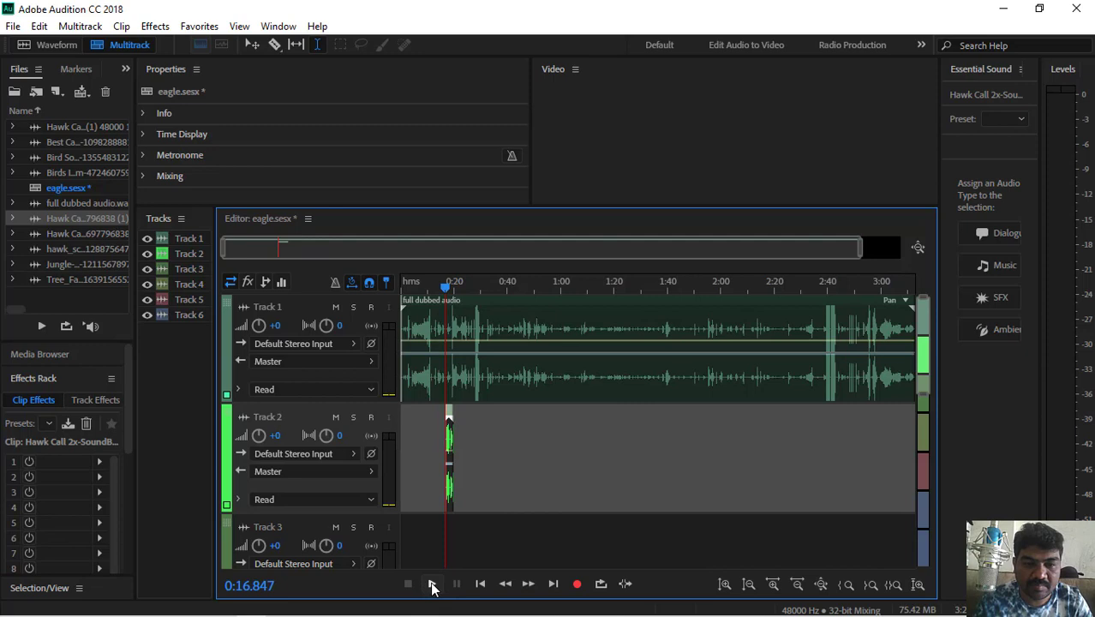
Step: Preview the first hawk call against the dubbed audio, and mute Track 2 briefly before unmuting it
{"action": "left_click", "coordinate": [432, 585]}
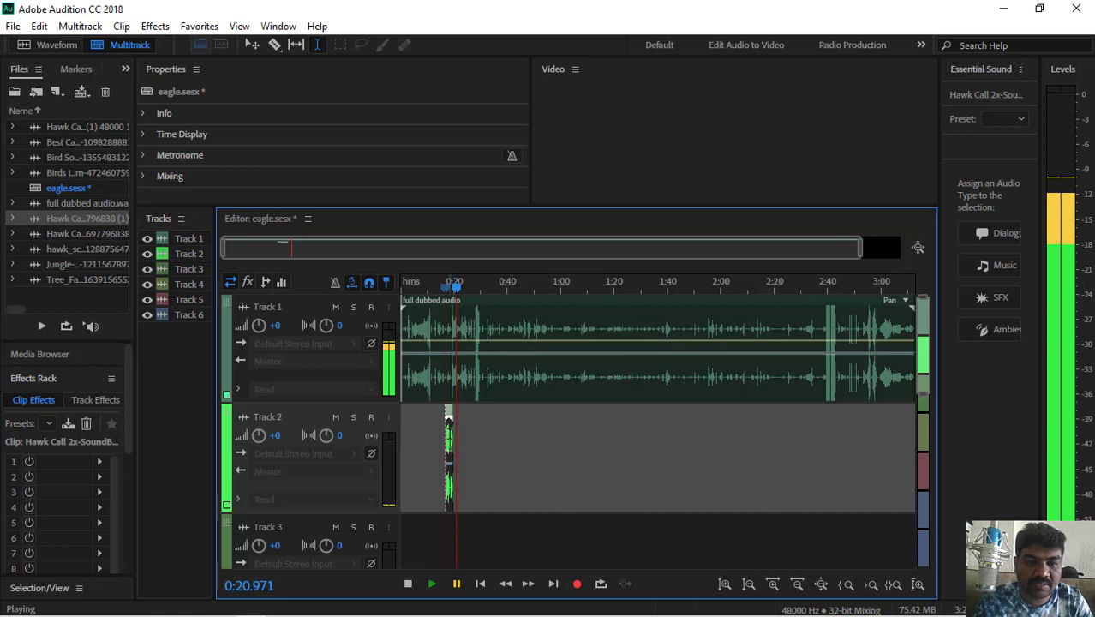
{"action": "left_click", "coordinate": [335, 417]}
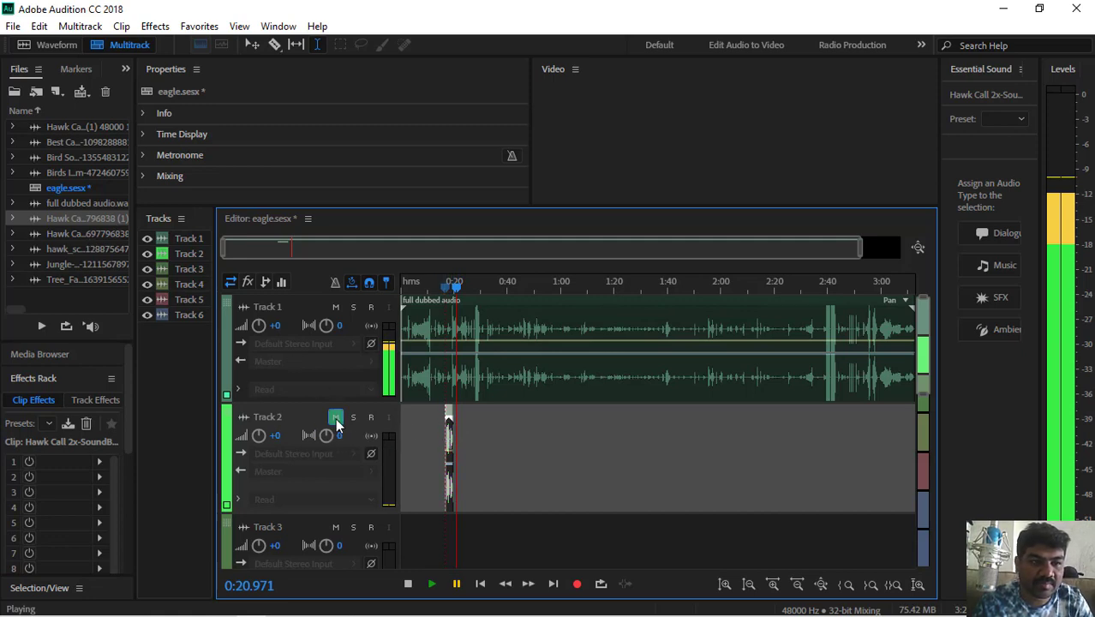
{"action": "left_click", "coordinate": [336, 417]}
Step: Add "Hawk Call 2x-SoundBible.com-1697796838.wav" to Track 2 at about 0:30, accept the sample-rate conversion, and preview it
{"action": "left_click", "coordinate": [58, 240]}
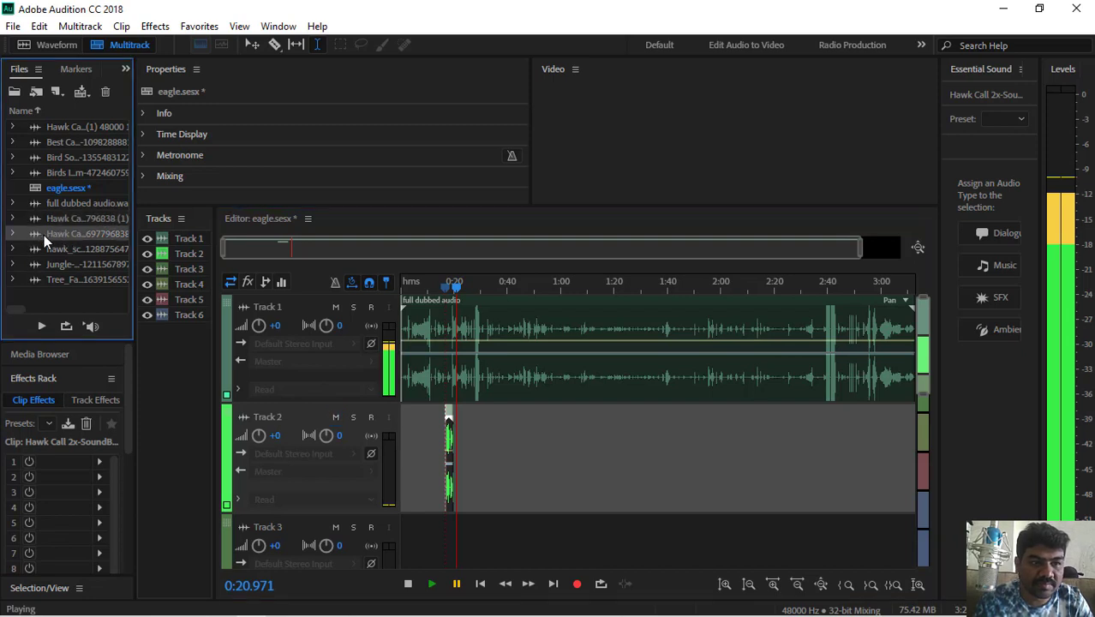
{"action": "left_click_drag", "start_coordinate": [44, 235], "coordinate": [481, 454]}
{"action": "left_click", "coordinate": [644, 355]}
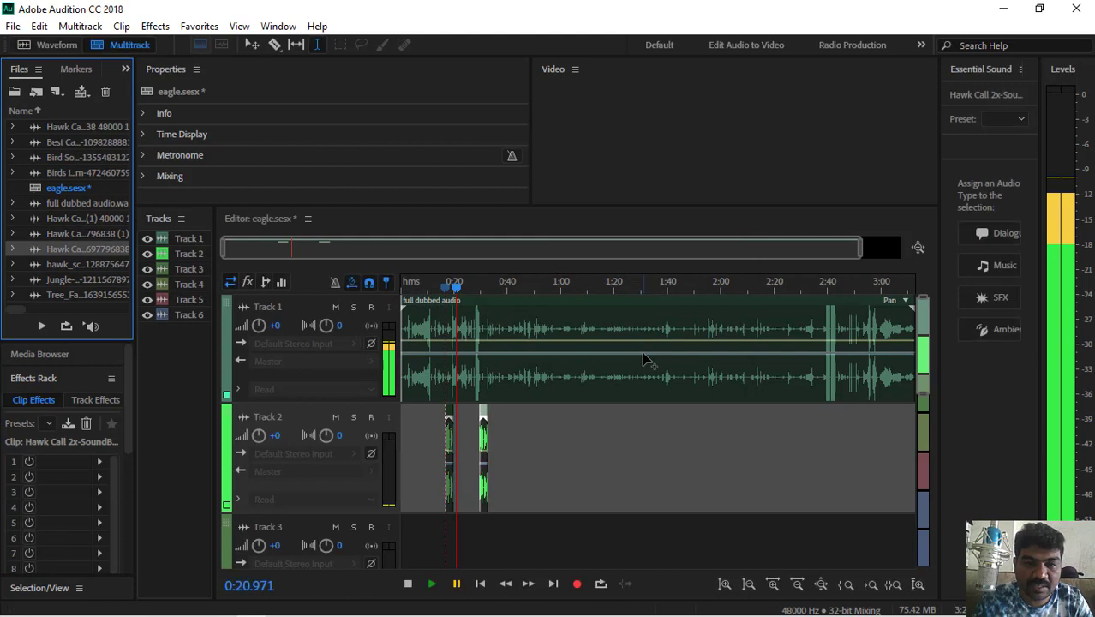
{"action": "left_click", "coordinate": [482, 297]}
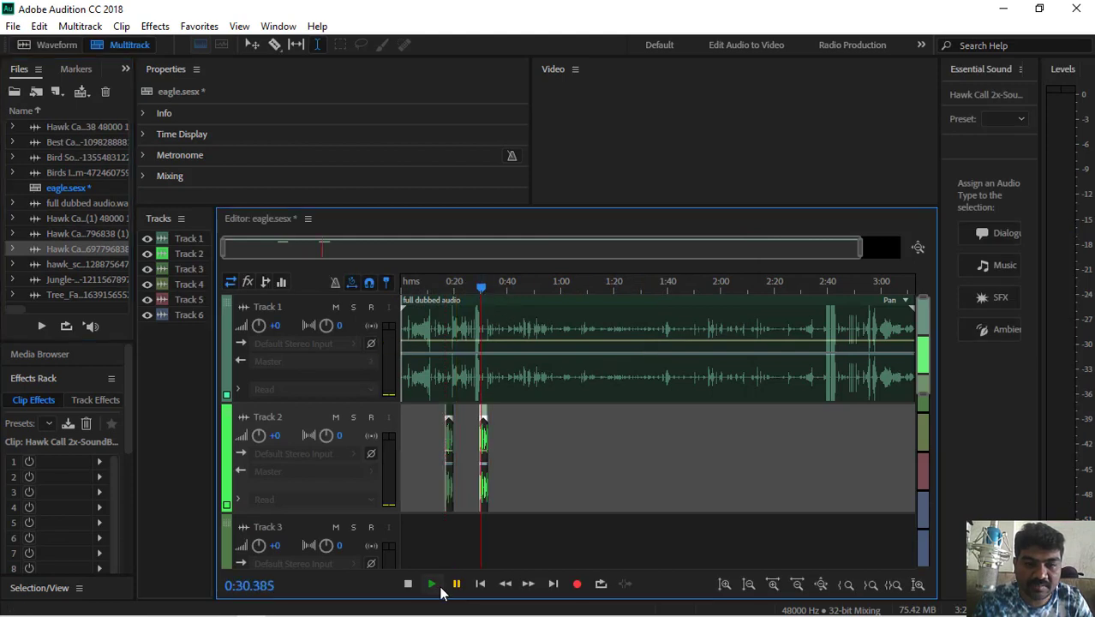
{"action": "left_click", "coordinate": [432, 585]}
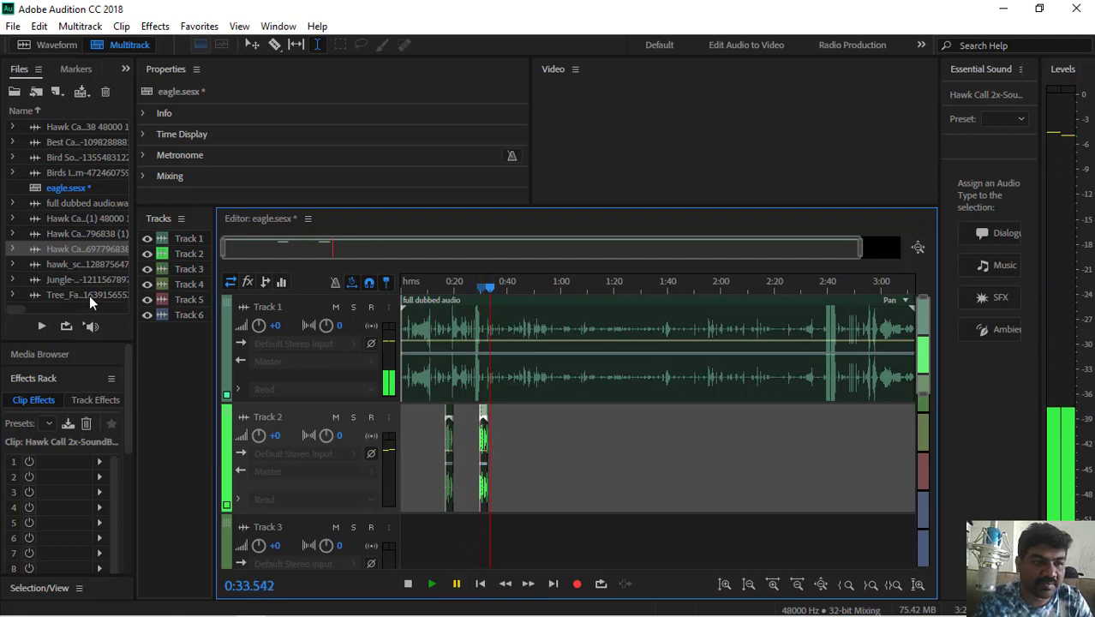
Step: Add the "(1)" version of the hawk call to Track 2 at about 0:40 with a converted copy, and preview it
{"action": "left_click", "coordinate": [76, 235]}
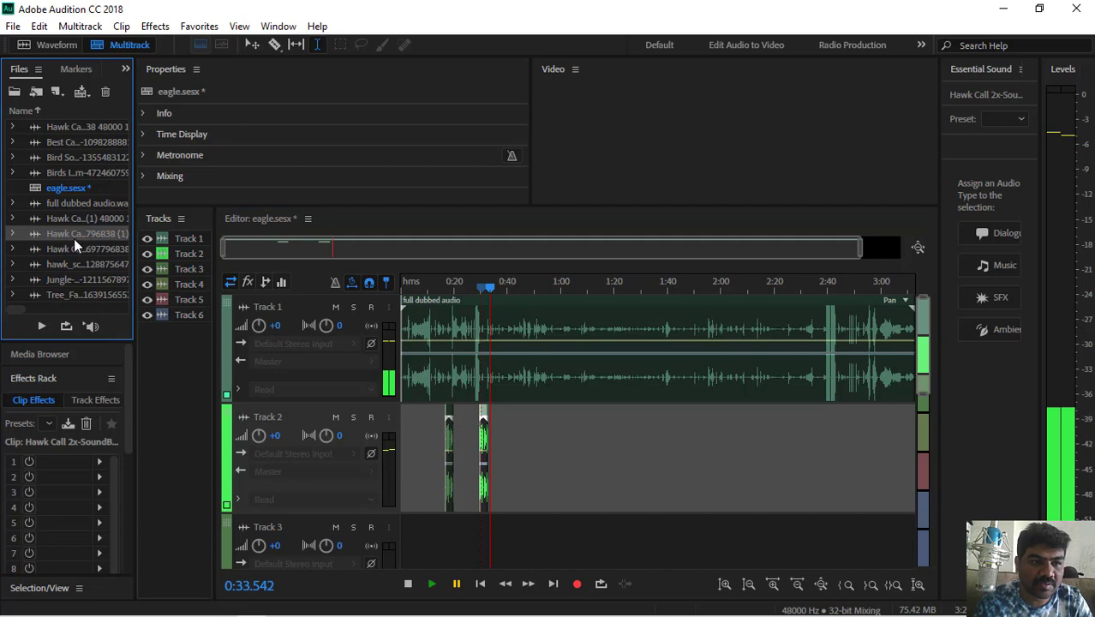
{"action": "left_click_drag", "start_coordinate": [72, 236], "coordinate": [511, 452]}
{"action": "left_click", "coordinate": [630, 354]}
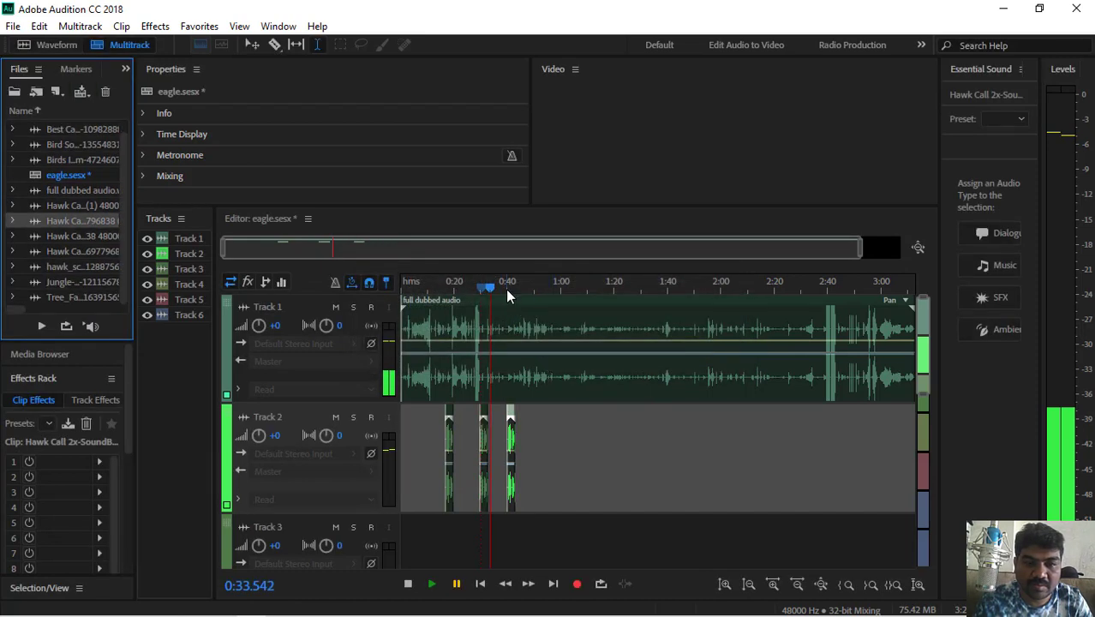
{"action": "left_click_drag", "start_coordinate": [505, 287], "coordinate": [507, 292]}
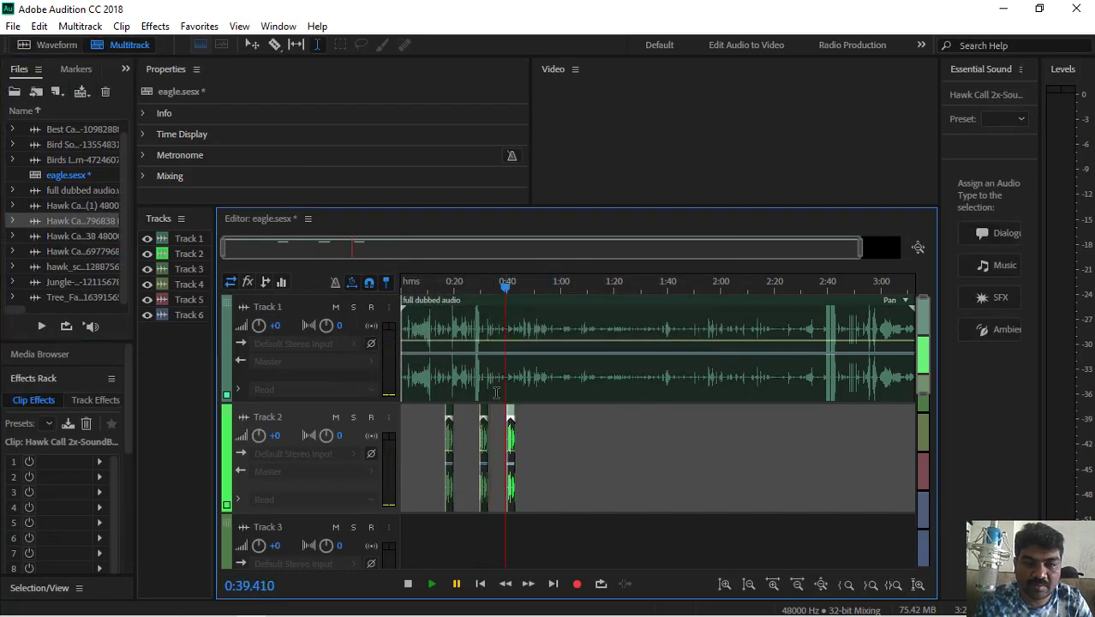
{"action": "left_click", "coordinate": [430, 586]}
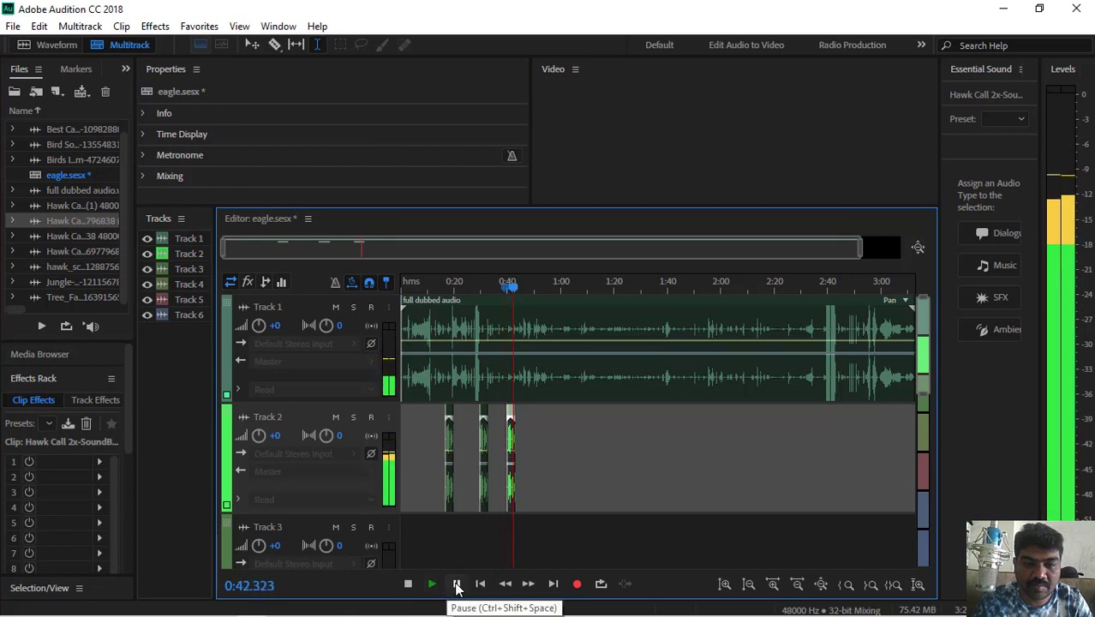
{"action": "left_click", "coordinate": [456, 585]}
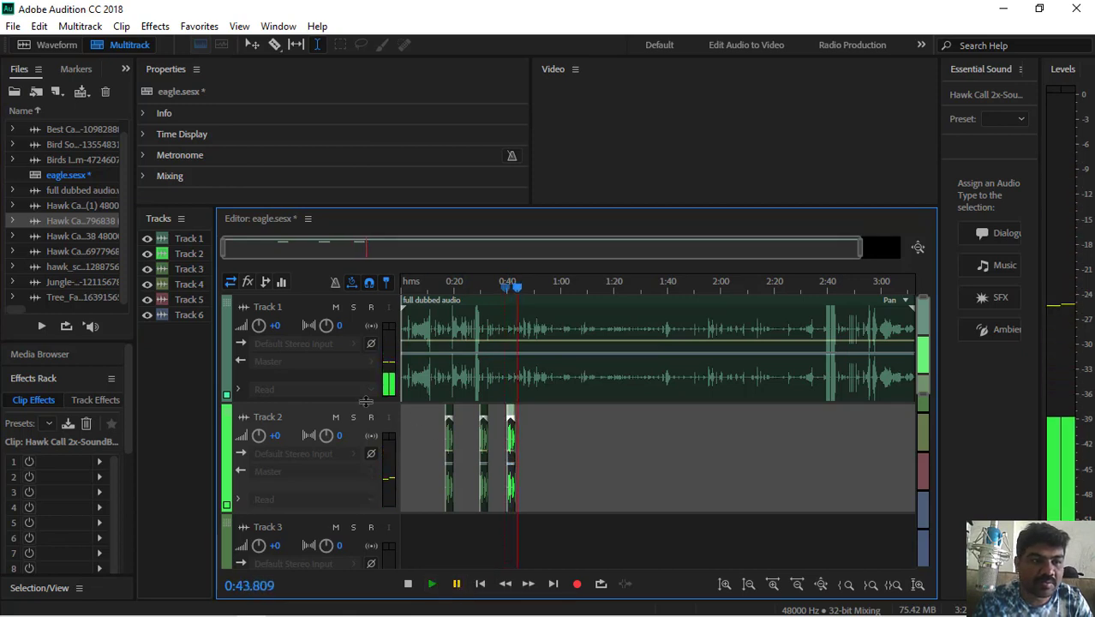
Step: Add the hawk_screech sound to Track 2 at about 0:50, accept the sample-rate conversion, and preview it with the dubbed audio
{"action": "left_click", "coordinate": [78, 269]}
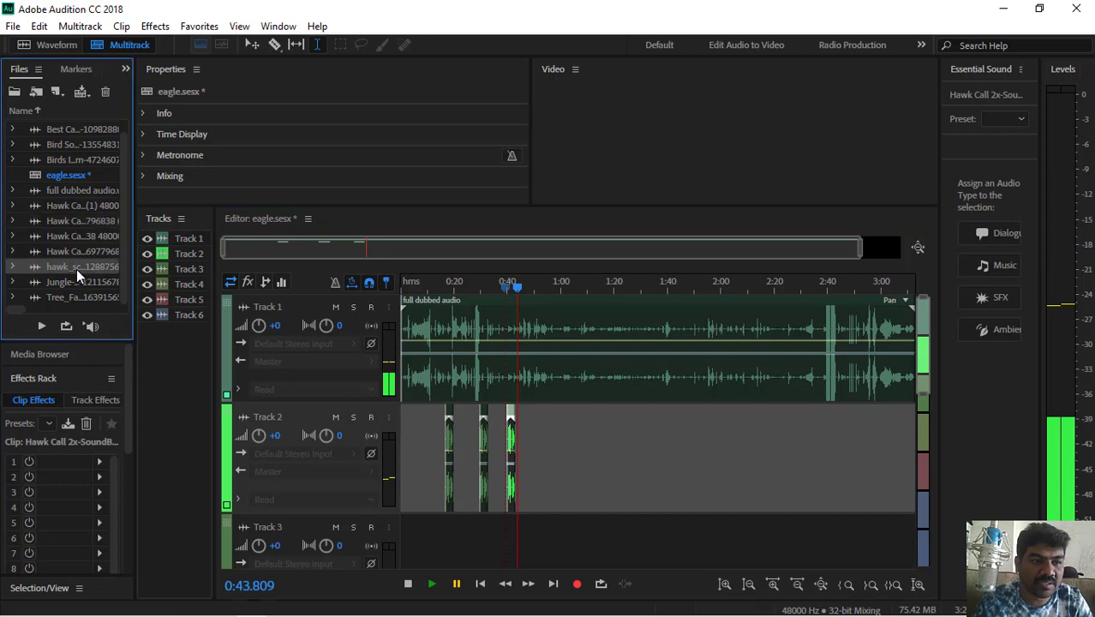
{"action": "left_click_drag", "start_coordinate": [76, 267], "coordinate": [533, 439]}
{"action": "left_click", "coordinate": [614, 364]}
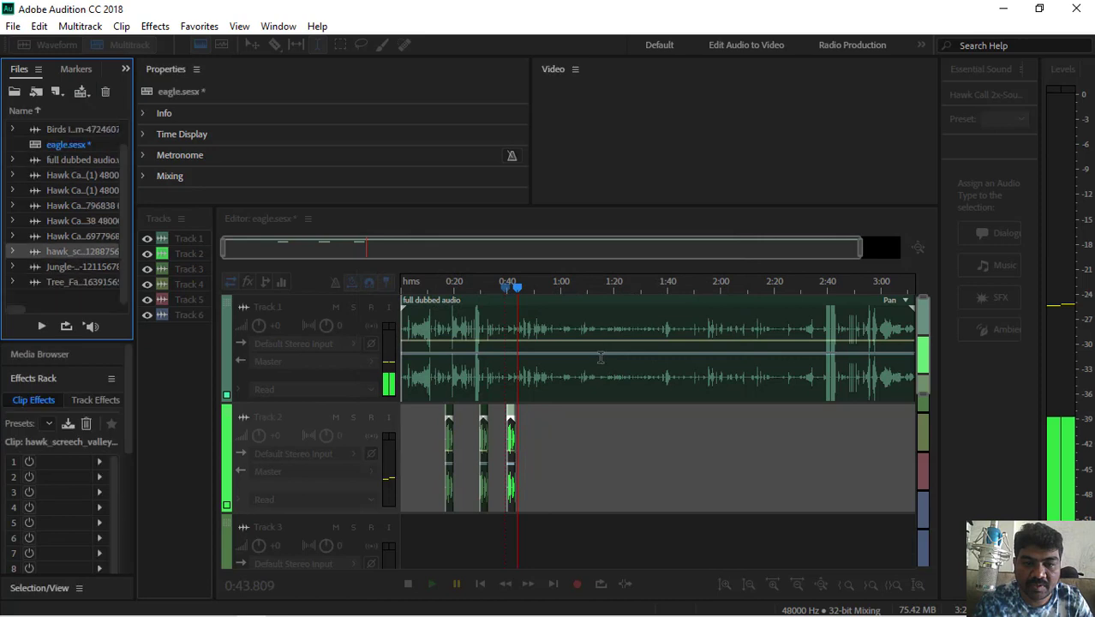
{"action": "left_click", "coordinate": [535, 287]}
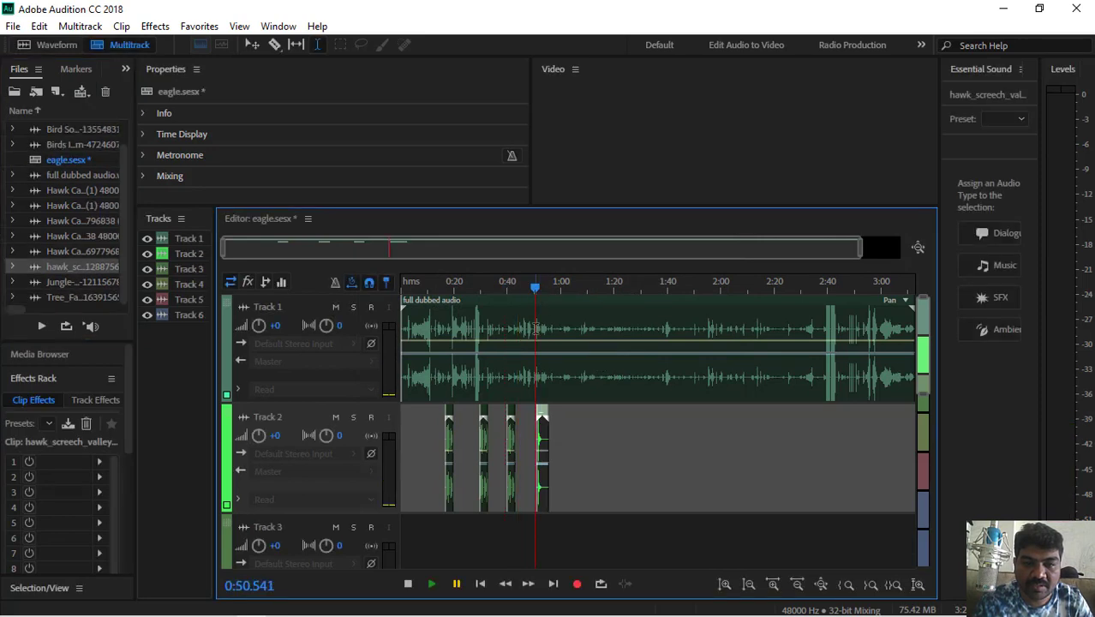
{"action": "left_click_drag", "start_coordinate": [535, 296], "coordinate": [536, 290]}
{"action": "left_click", "coordinate": [435, 584]}
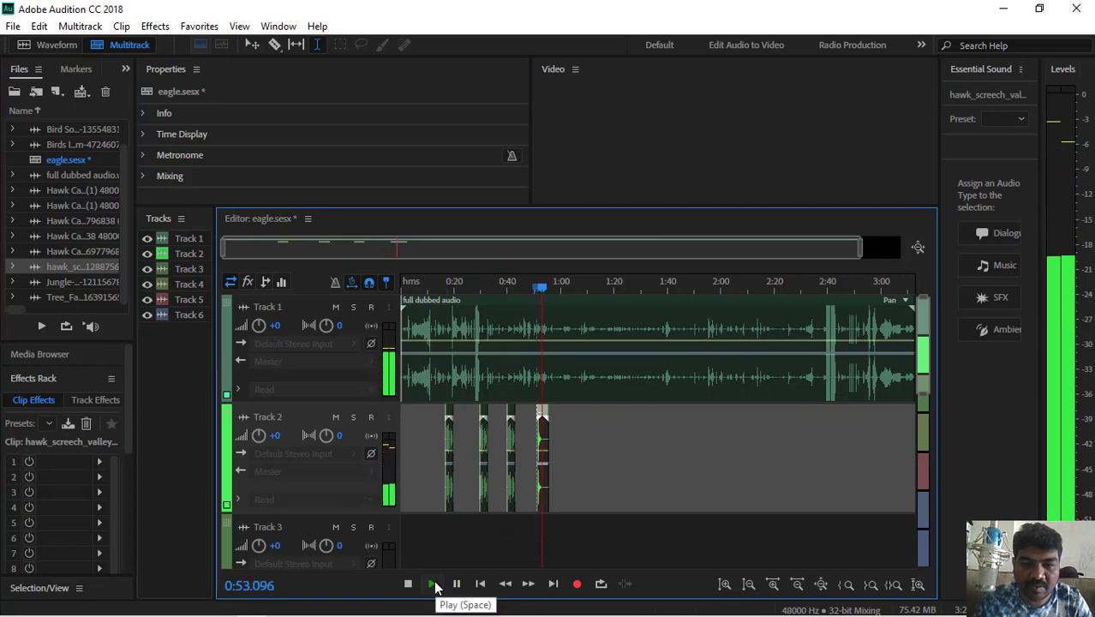
{"action": "left_click", "coordinate": [457, 585]}
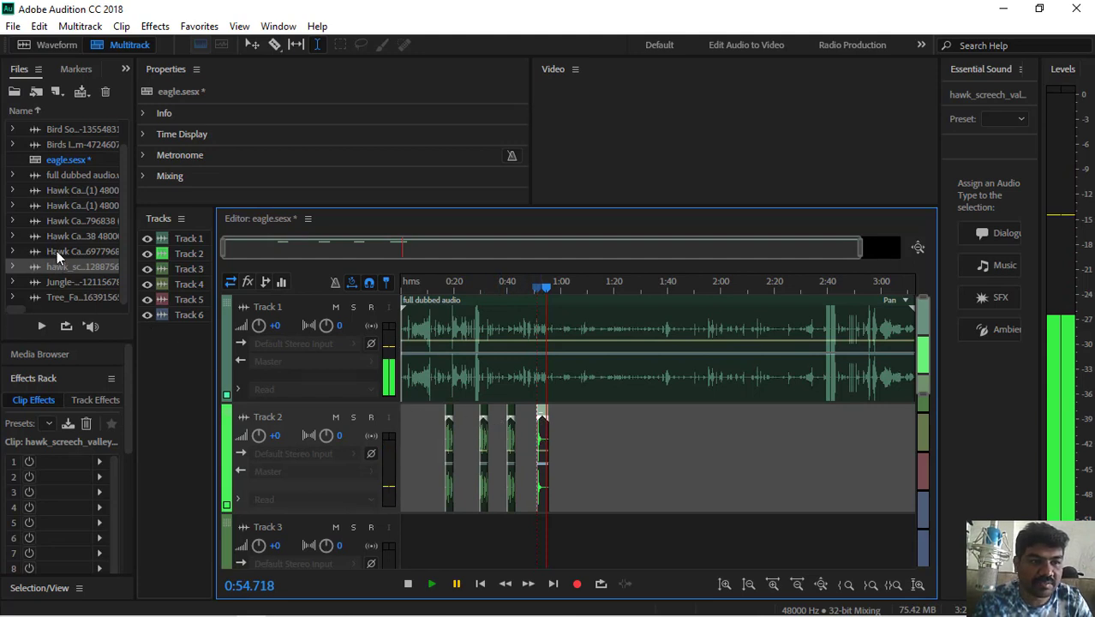
Step: Add "Hawk Call 2x-SoundBible.com-1697796838.wav" to Track 2 at about 1:05 with a converted copy, and place the playhead at its start
{"action": "left_click_drag", "start_coordinate": [56, 251], "coordinate": [575, 437]}
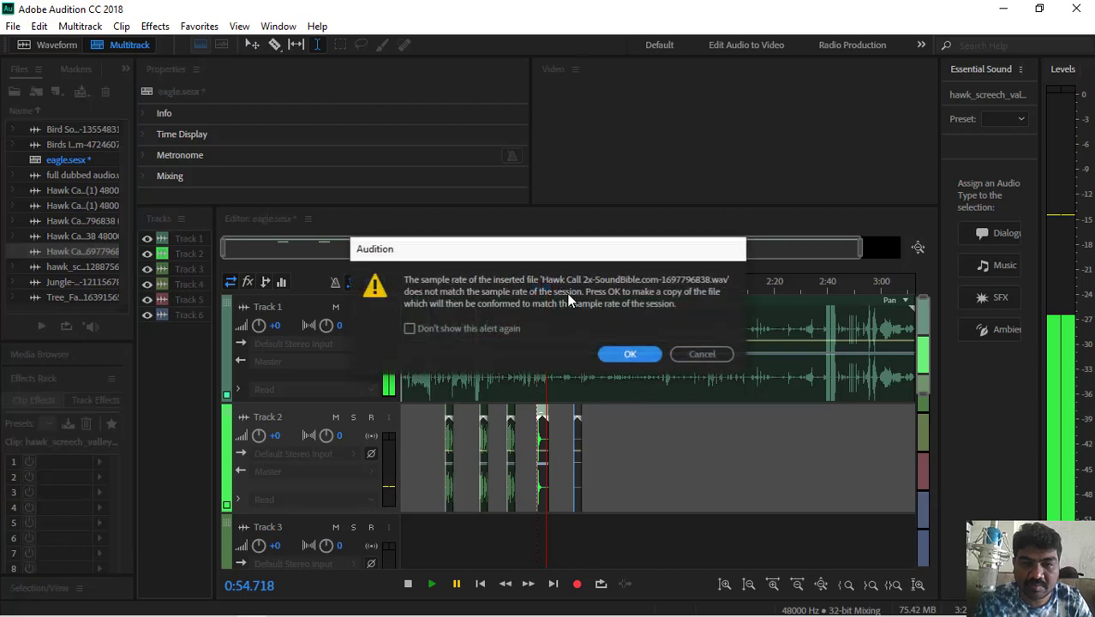
{"action": "left_click", "coordinate": [613, 355]}
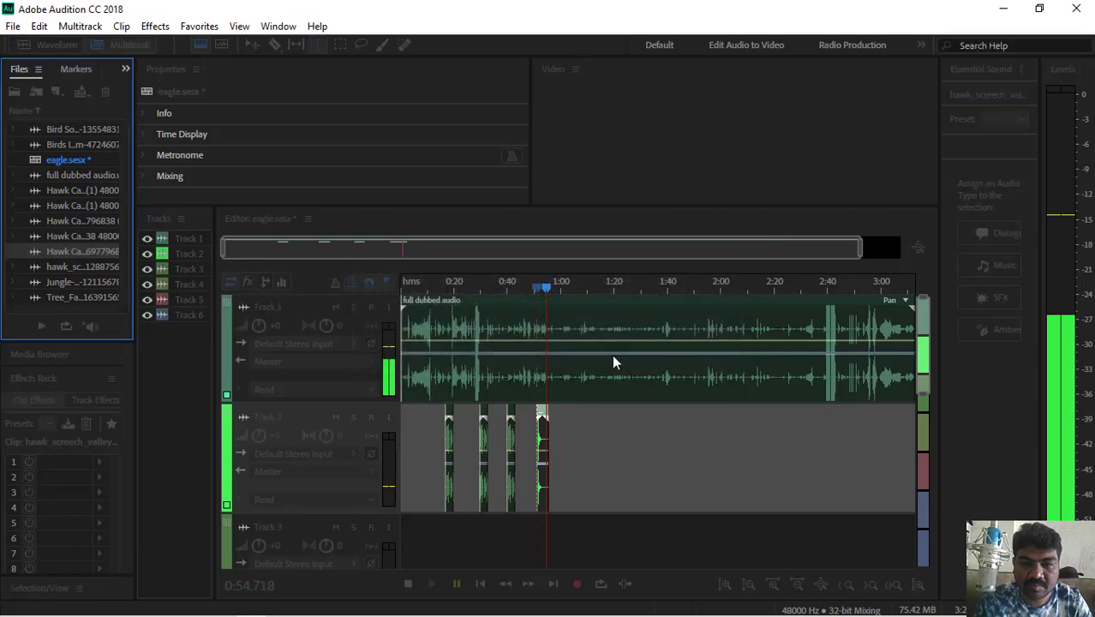
{"action": "left_click", "coordinate": [574, 289]}
{"action": "left_click", "coordinate": [576, 289]}
{"action": "left_click_drag", "start_coordinate": [576, 290], "coordinate": [574, 291]}
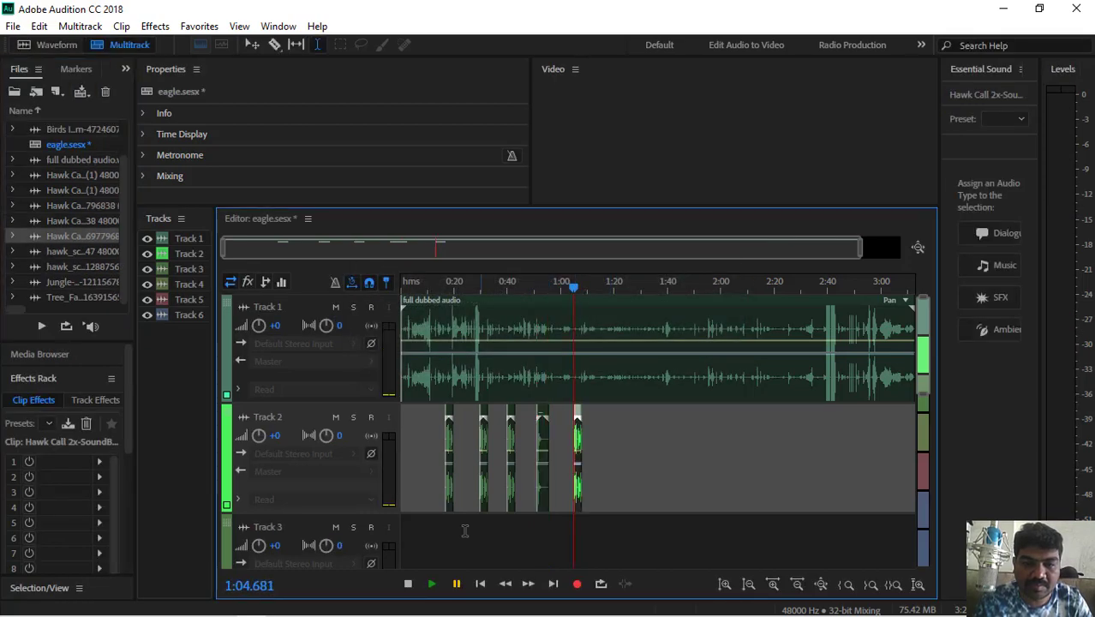
{"action": "mouse_move", "coordinate": [364, 613]}
{"action": "left_click", "coordinate": [310, 610]}
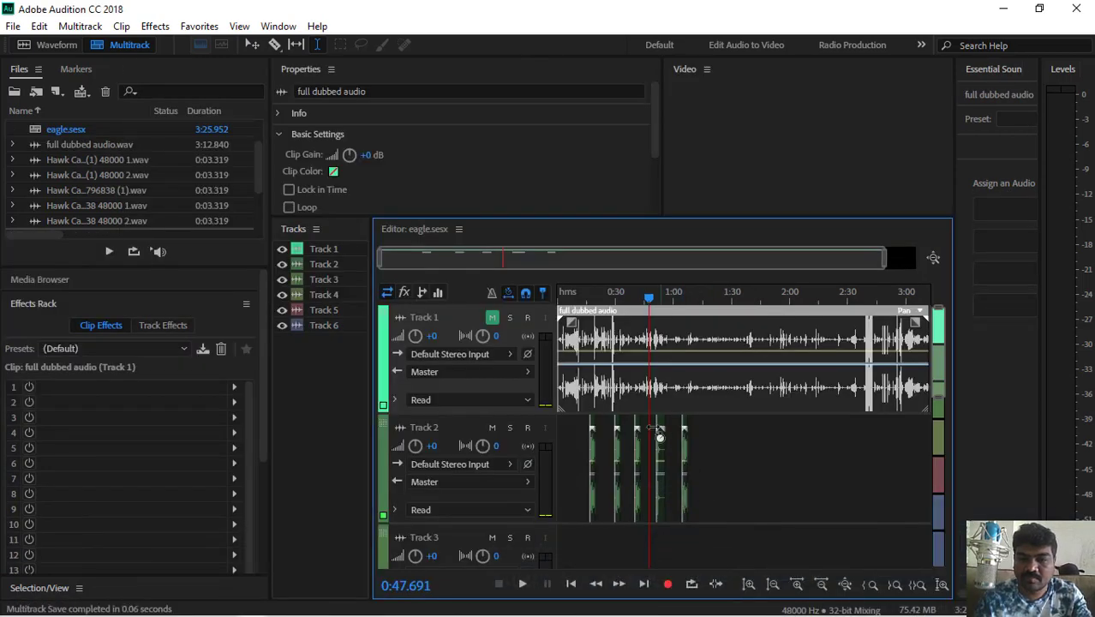
{"action": "left_click", "coordinate": [310, 606]}
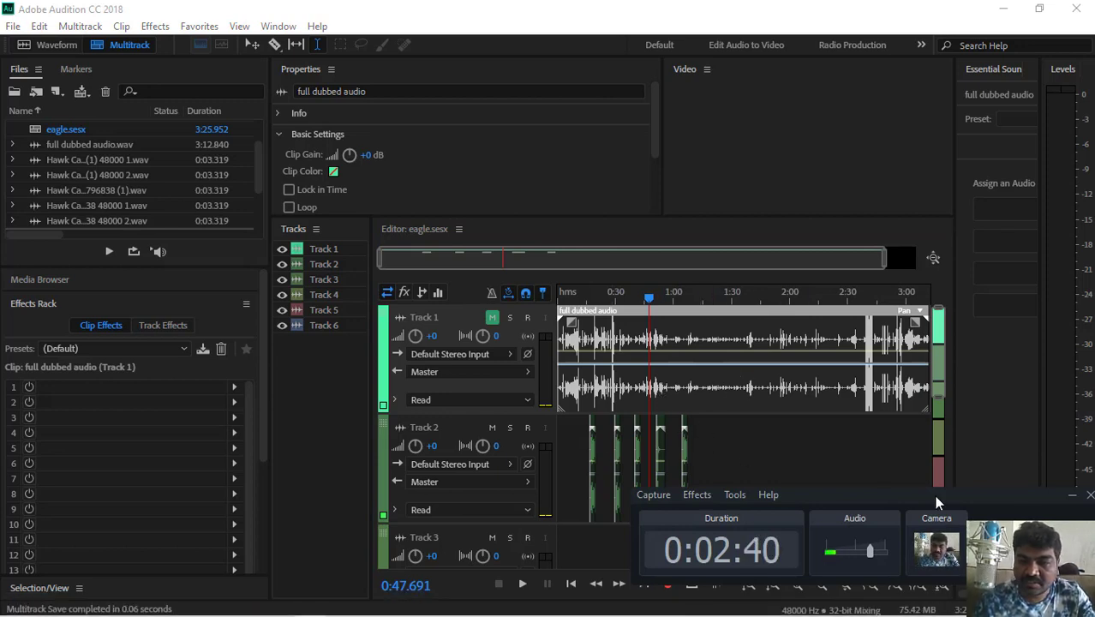
{"action": "left_click_drag", "start_coordinate": [963, 493], "coordinate": [926, 525]}
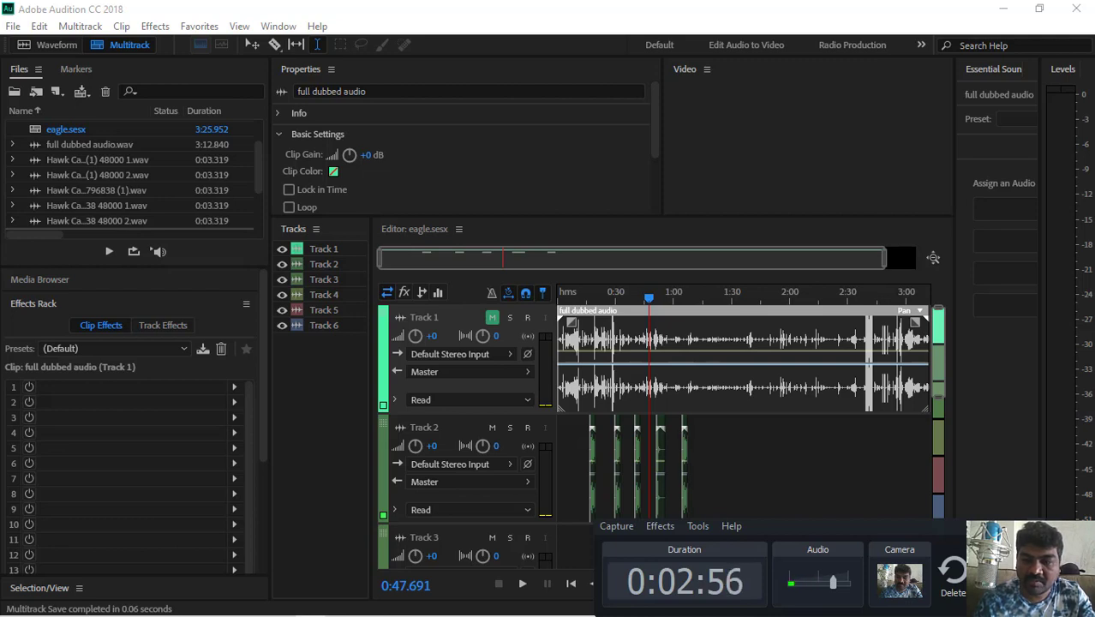
{"action": "left_click", "coordinate": [1056, 526]}
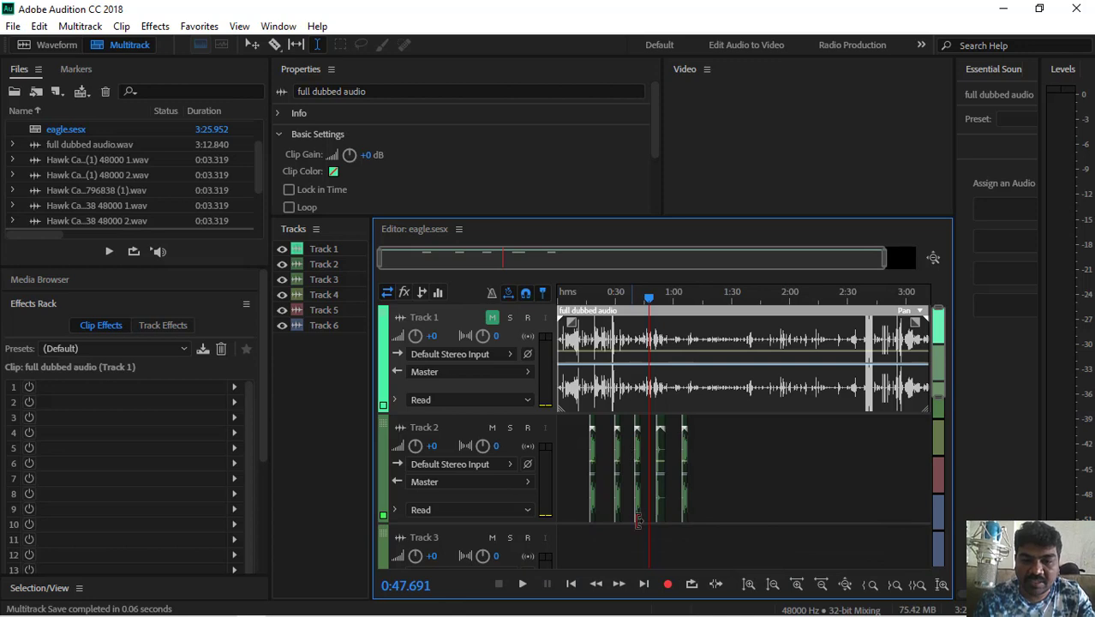
Step: Play Track 2 from about 0:48 into the hawk screech clip, stop playback, and select the third hawk call clip
{"action": "left_click", "coordinate": [522, 583]}
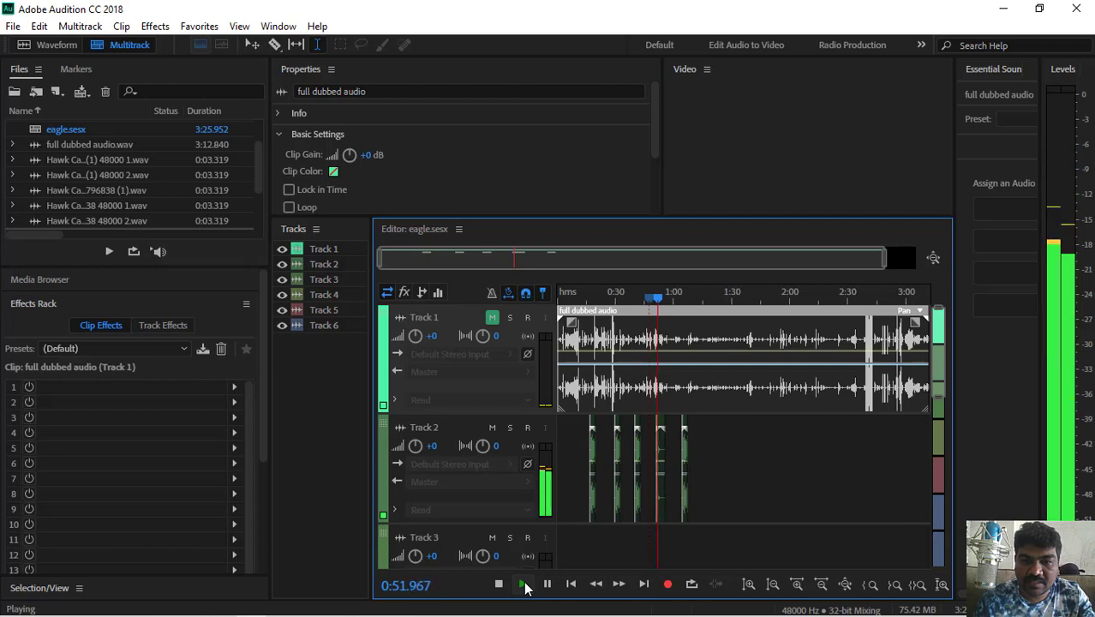
{"action": "left_click", "coordinate": [523, 585]}
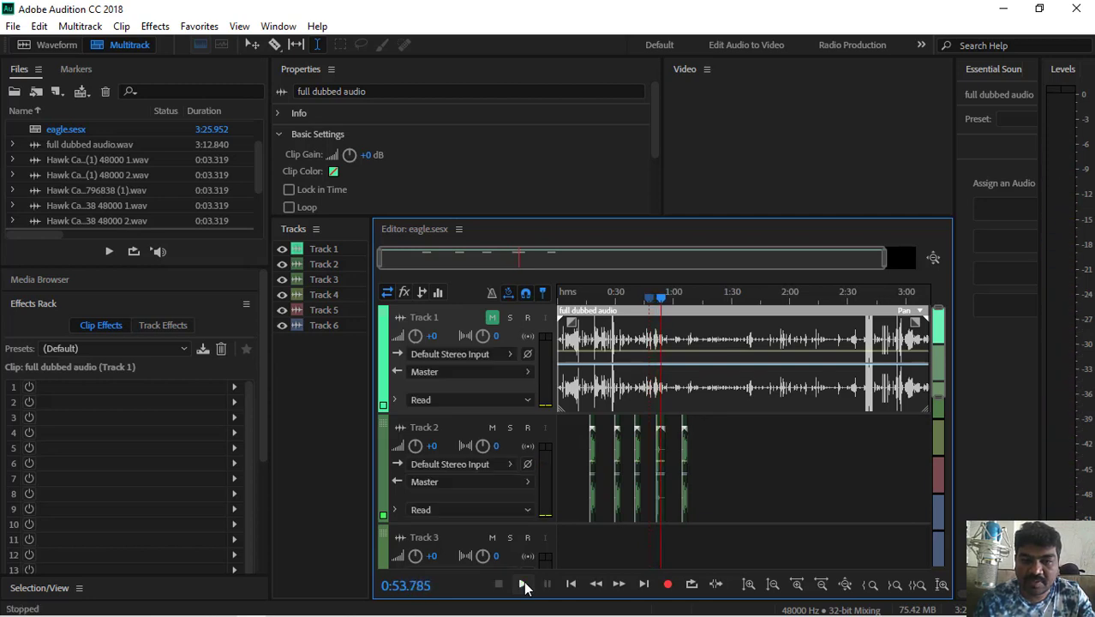
{"action": "left_click", "coordinate": [637, 443]}
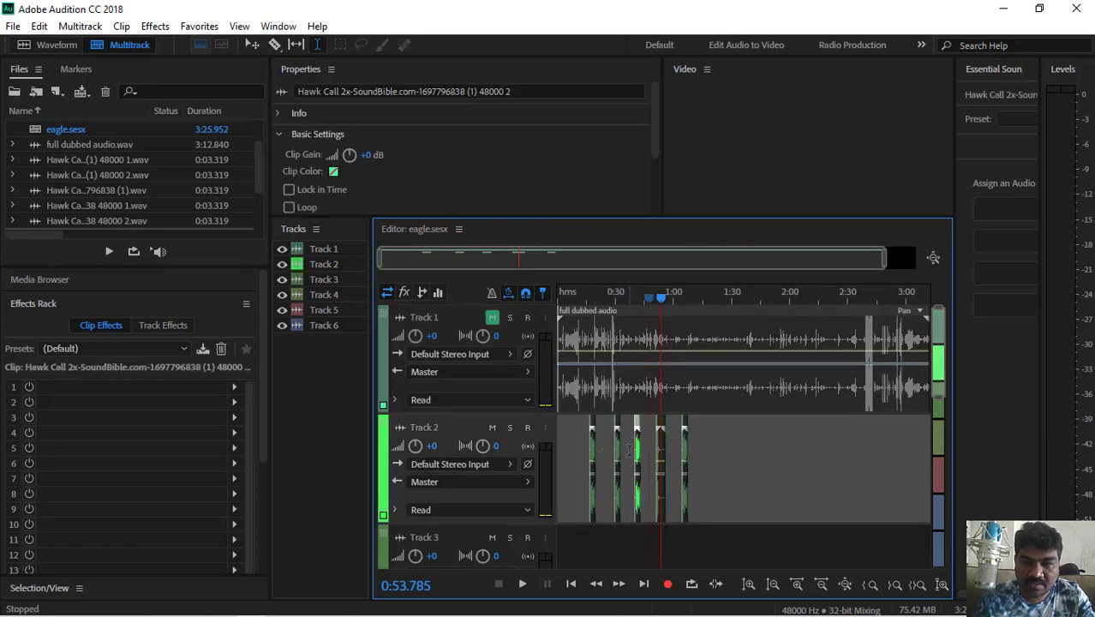
{"action": "right_click", "coordinate": [641, 443]}
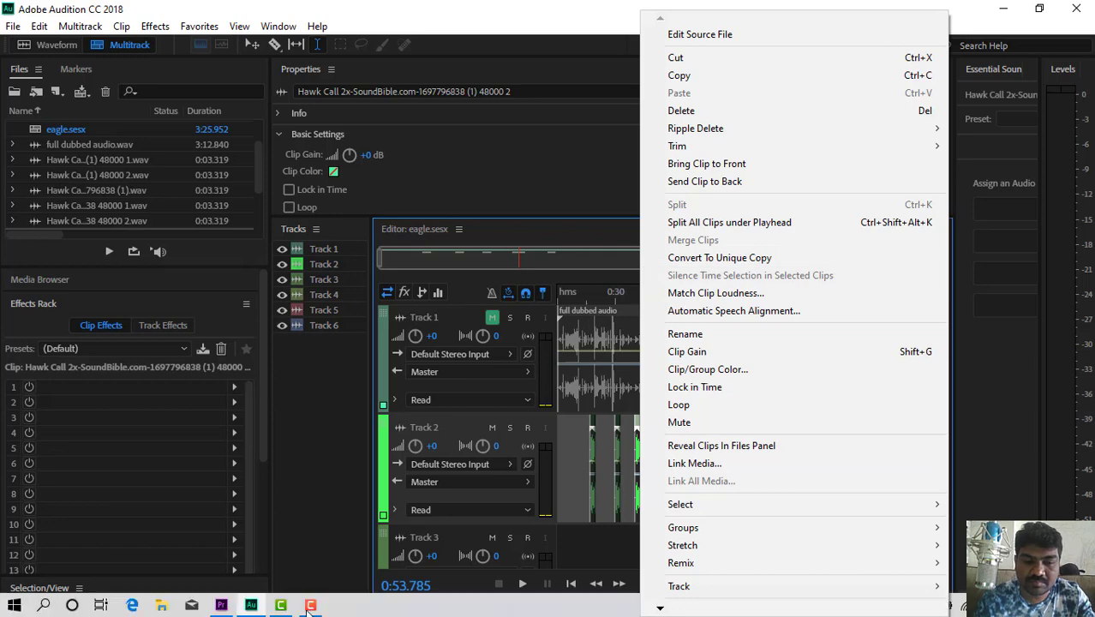
{"action": "left_click", "coordinate": [311, 612]}
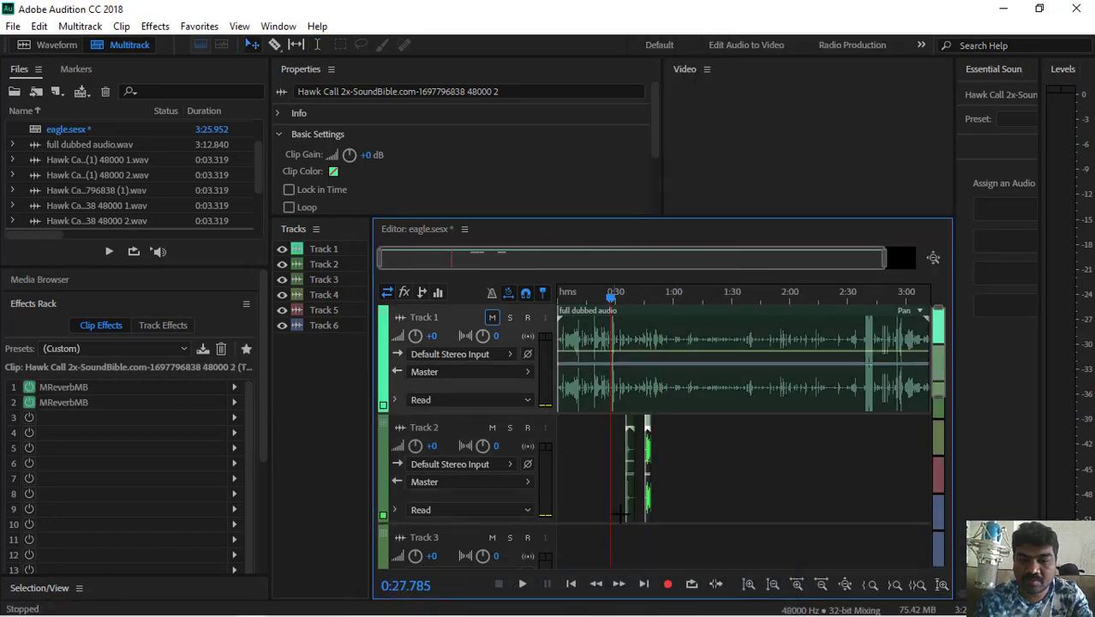
{"action": "left_click", "coordinate": [315, 605]}
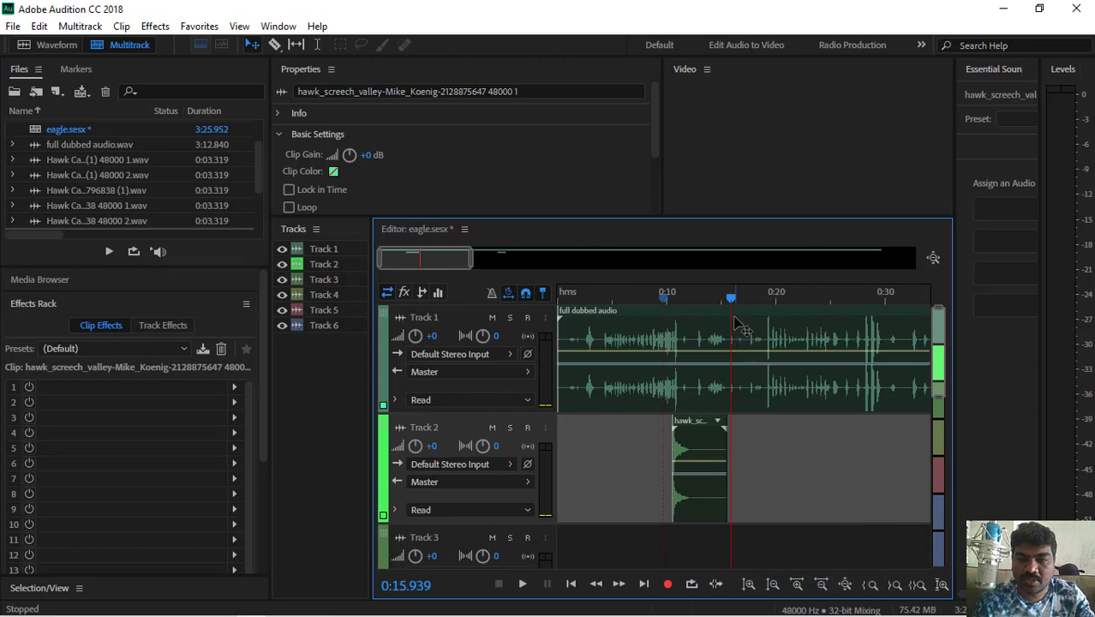
Step: Play the hawk screech clip on Track 2 with the narration from about 0:10 to 0:14, pausing and replaying it
{"action": "left_click_drag", "start_coordinate": [731, 299], "coordinate": [669, 300]}
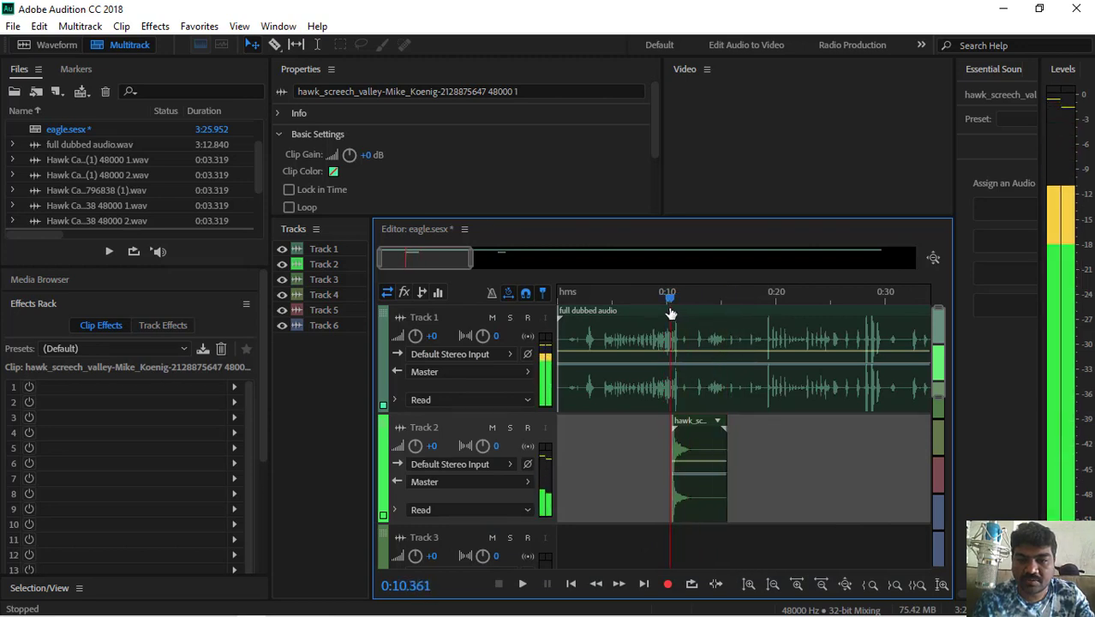
{"action": "key", "text": "space"}
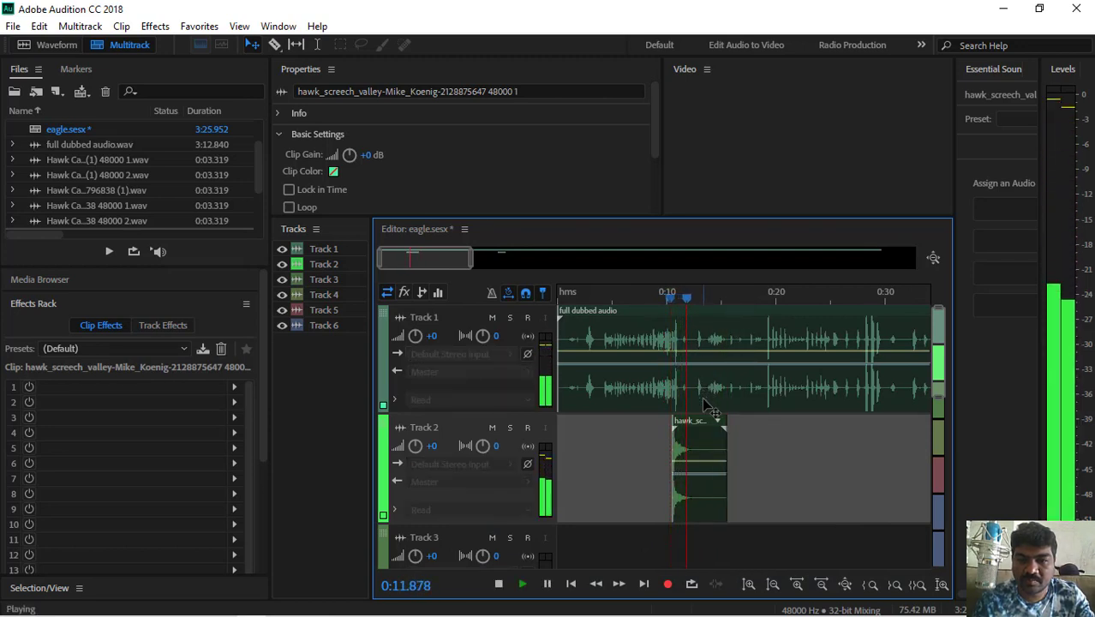
{"action": "key", "text": "space"}
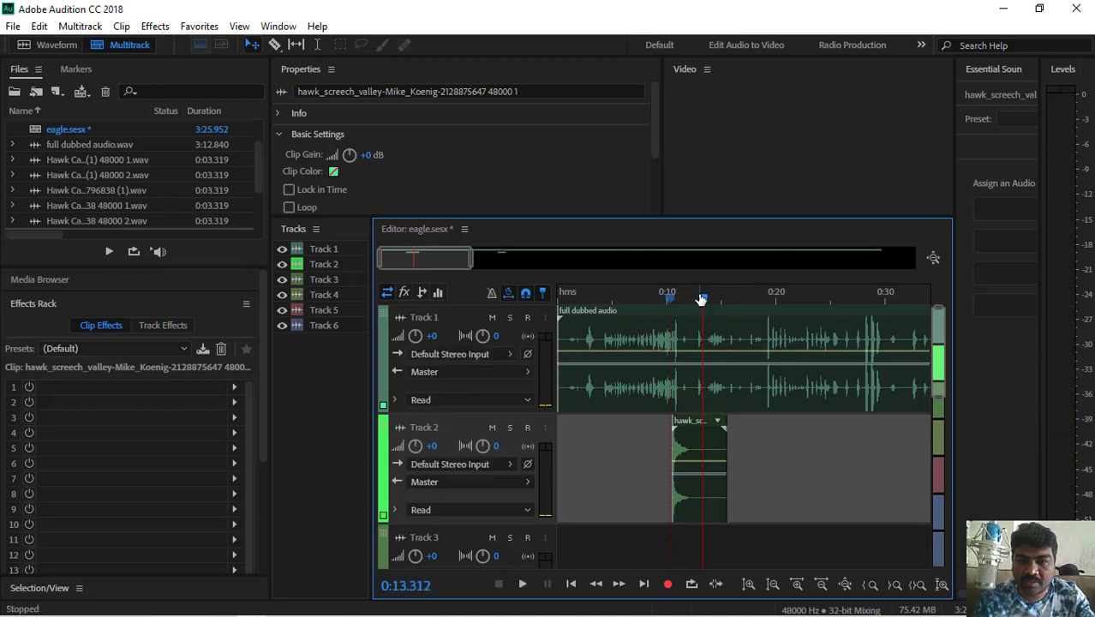
{"action": "left_click_drag", "start_coordinate": [693, 300], "coordinate": [664, 298]}
{"action": "key", "text": "space"}
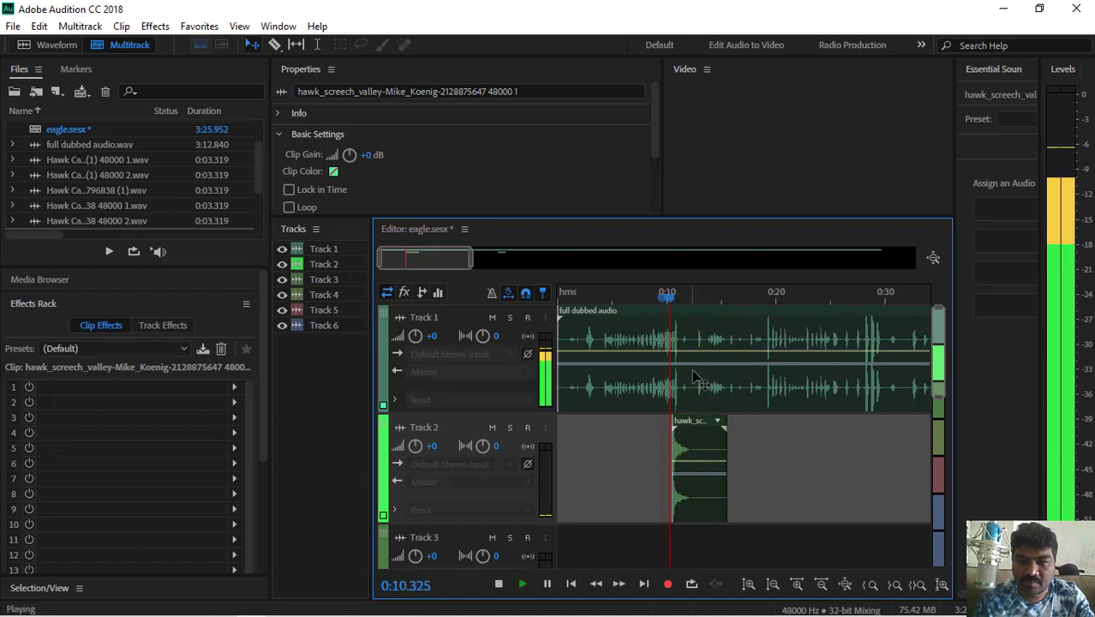
{"action": "key", "text": "space"}
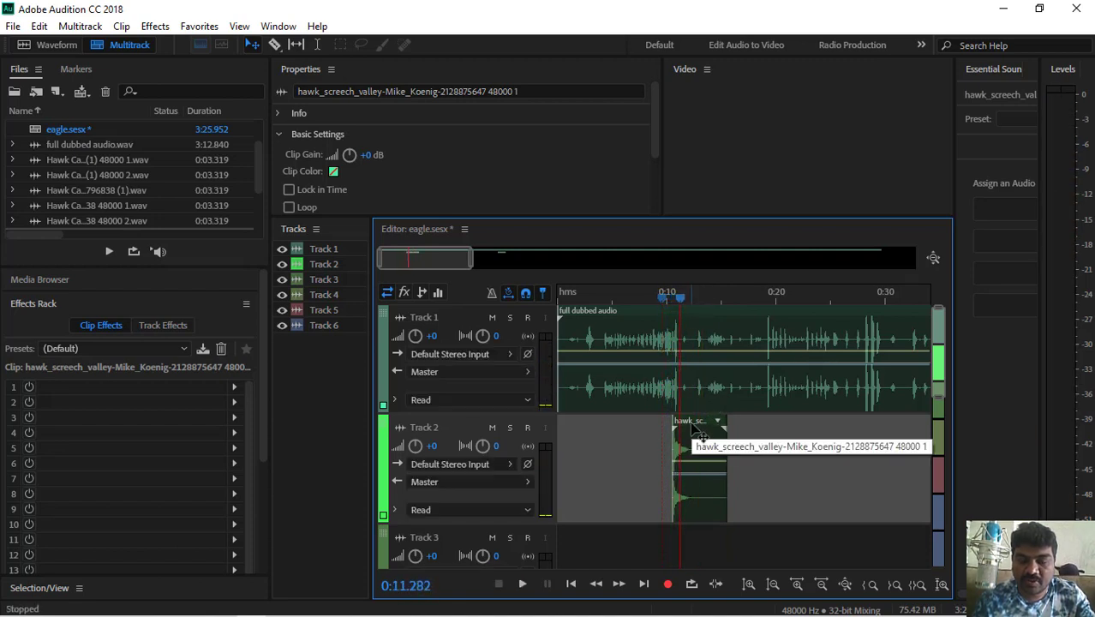
{"action": "key", "text": "space"}
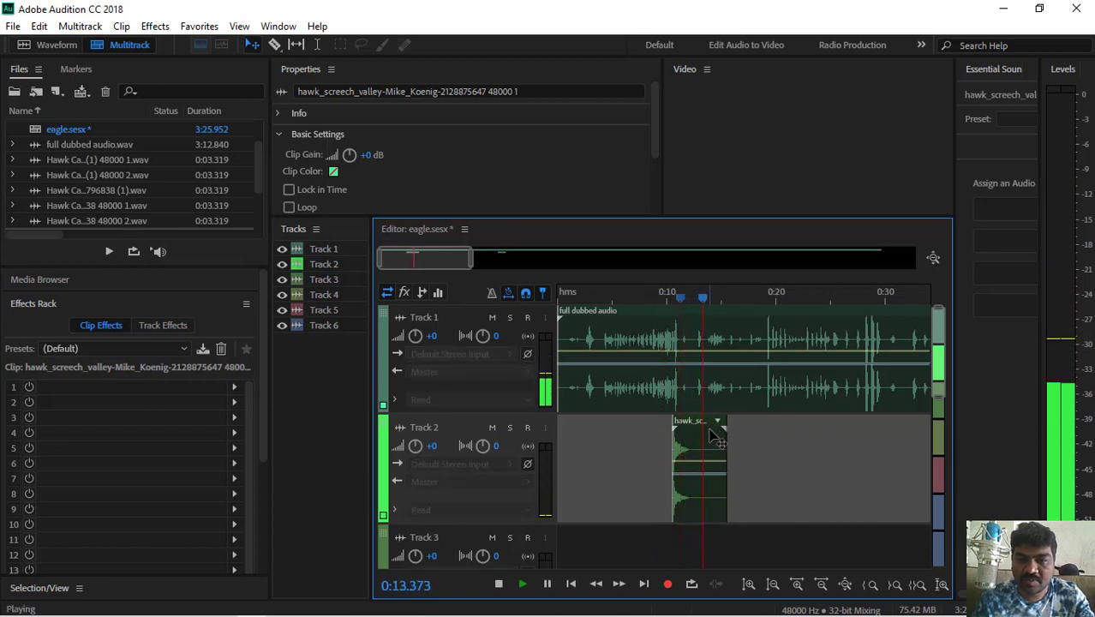
{"action": "key", "text": "space"}
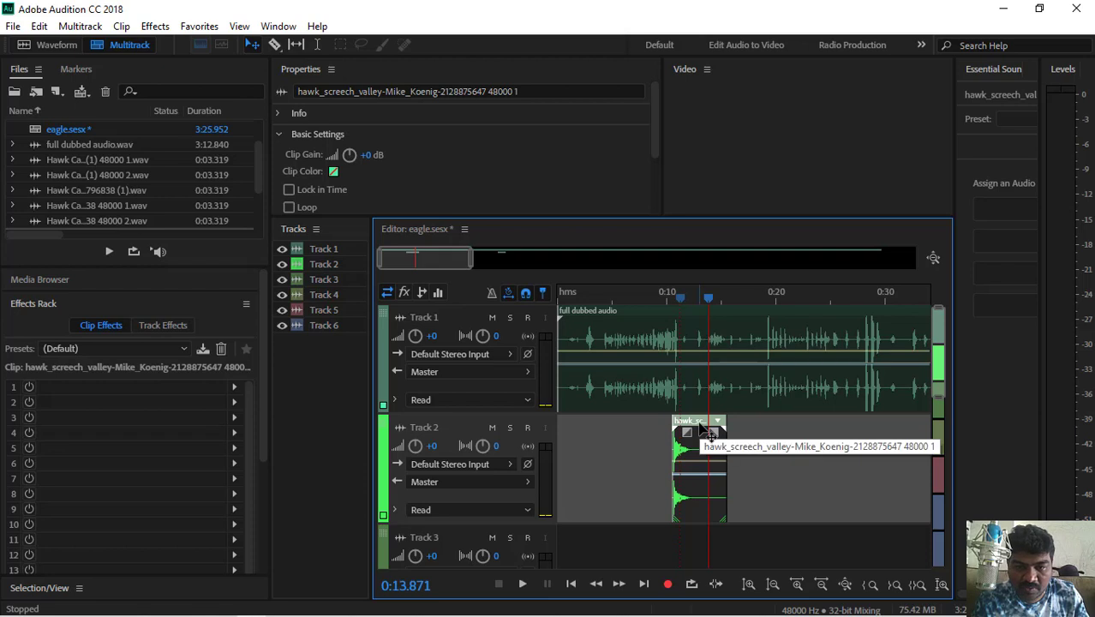
{"action": "key", "text": "space"}
{"action": "key", "text": "space"}
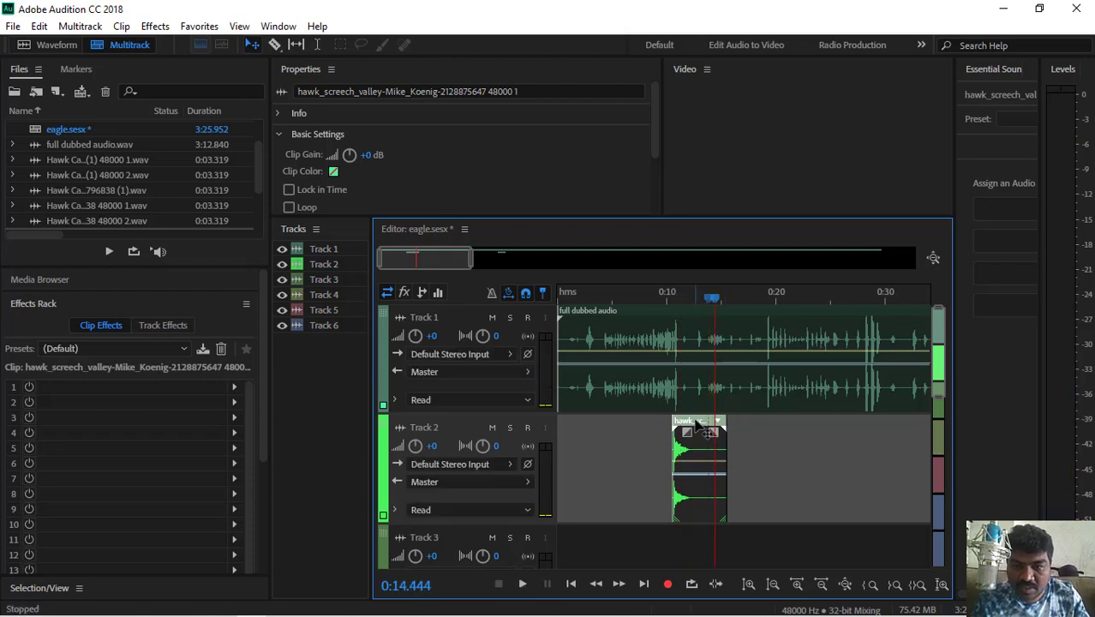
Step: Copy the hawk screech clip on Track 2 to about 0:14 so it overlaps the first, and preview the overlap
{"action": "left_click_drag", "start_coordinate": [695, 424], "coordinate": [734, 441]}
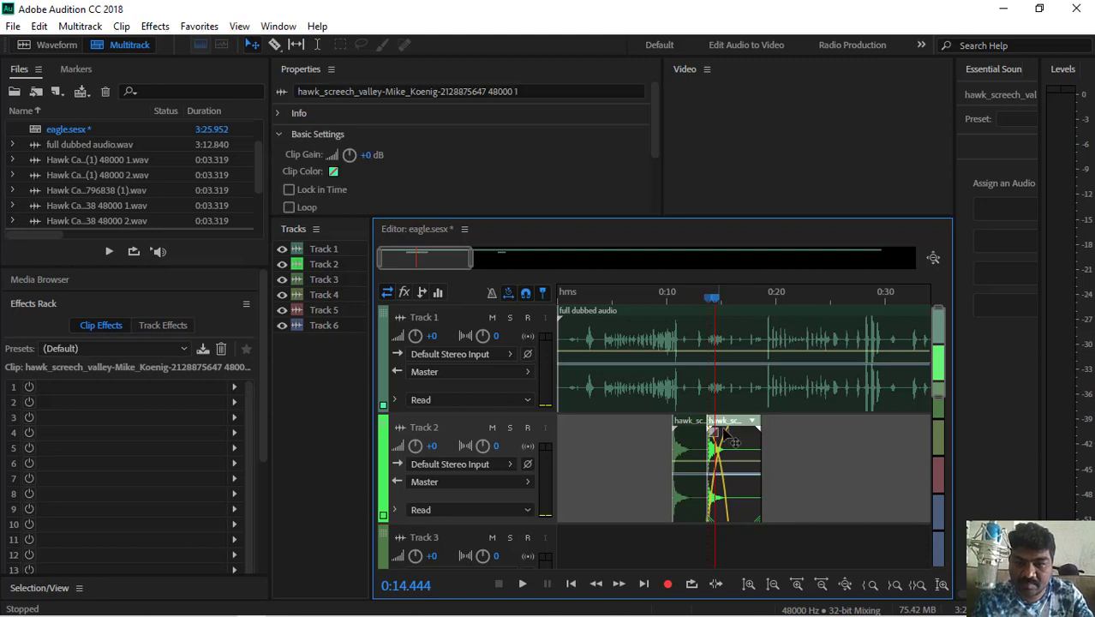
{"action": "left_click", "coordinate": [703, 301]}
{"action": "key", "text": "space"}
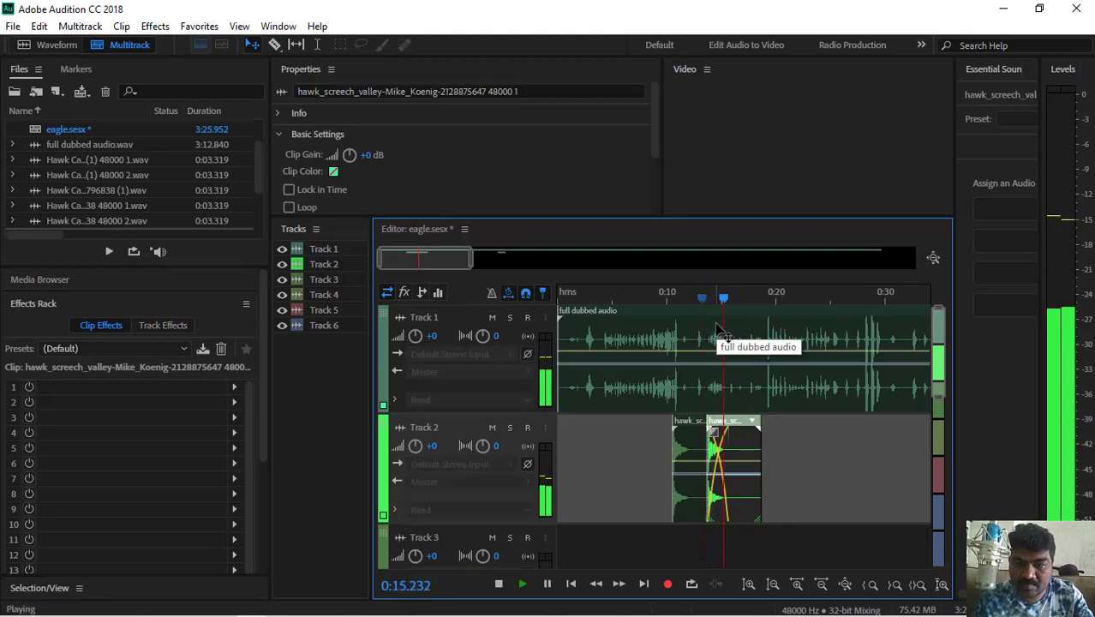
{"action": "key", "text": "space"}
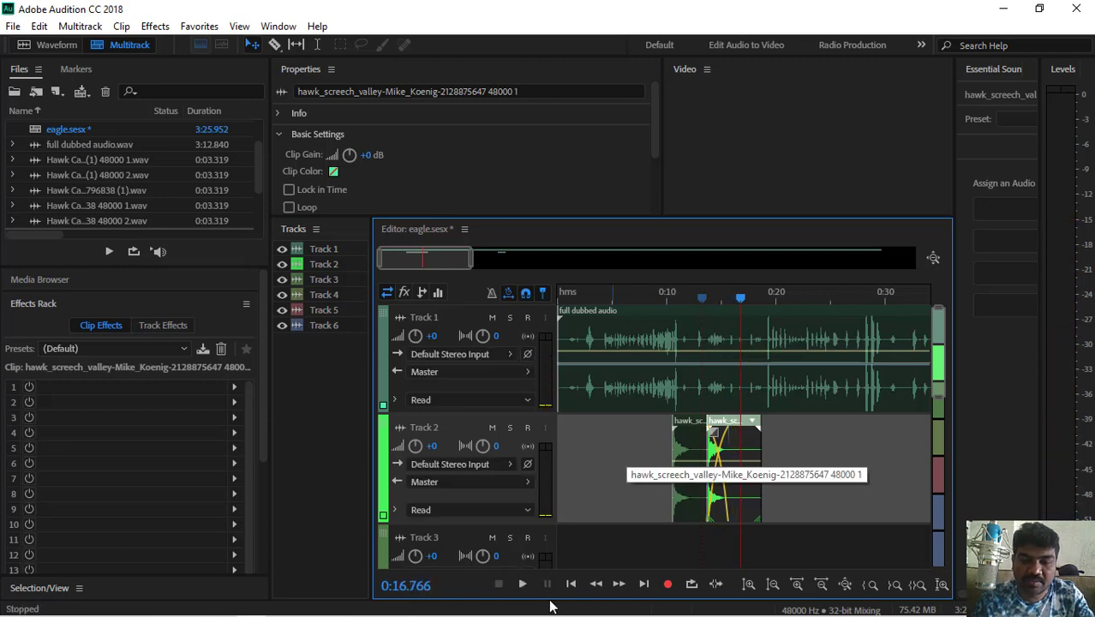
{"action": "mouse_move", "coordinate": [469, 615]}
{"action": "left_click", "coordinate": [311, 605]}
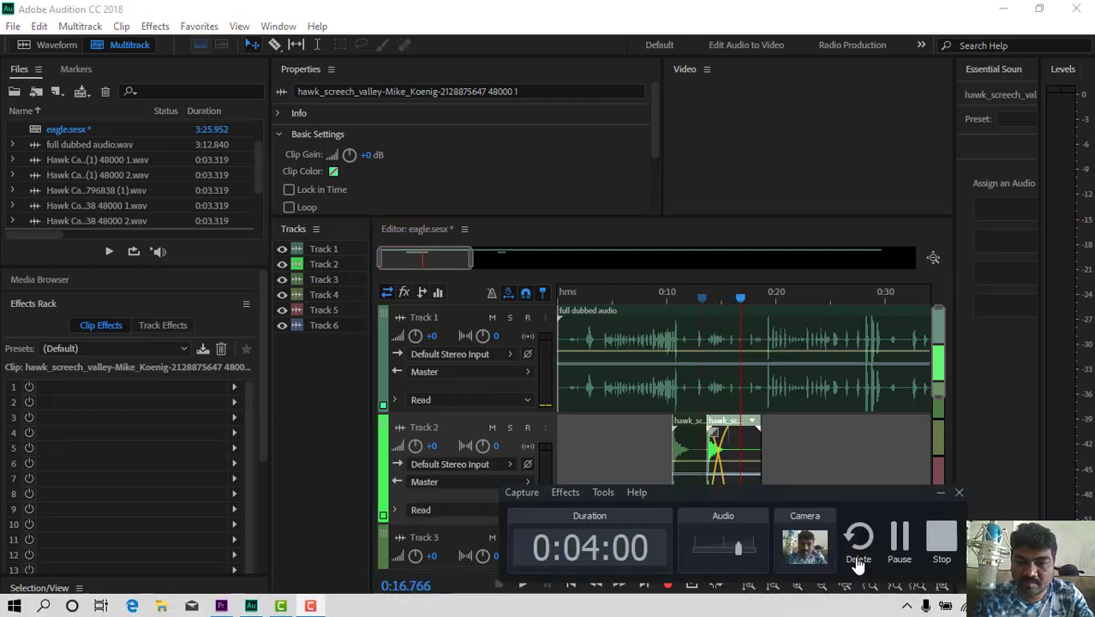
{"action": "left_click", "coordinate": [900, 540]}
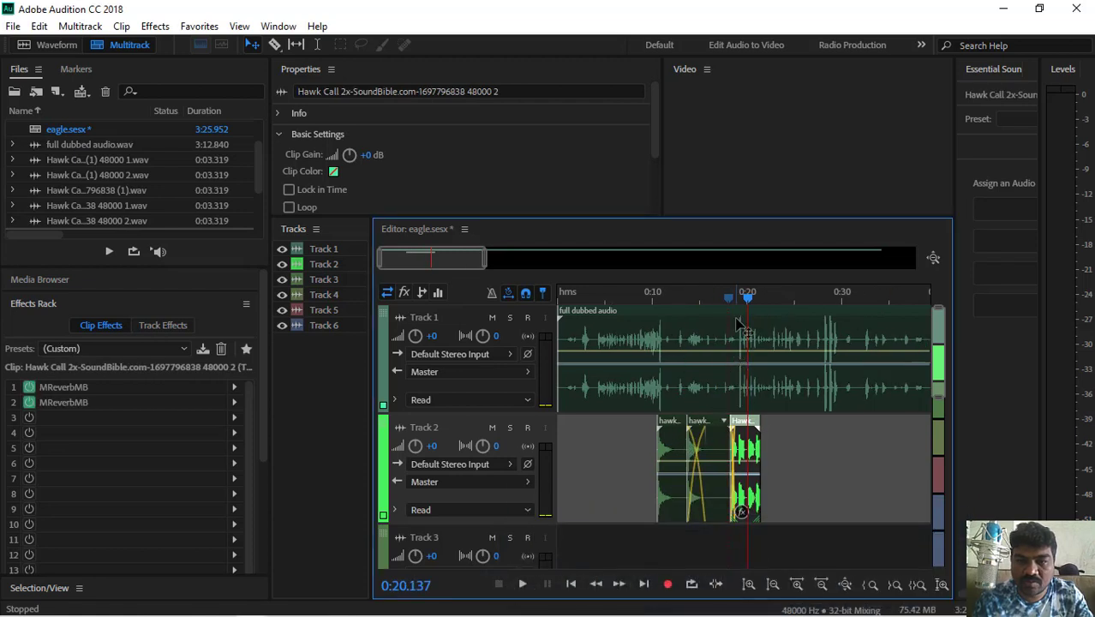
Step: Play the hawk call clip on Track 2 with the narration from about 0:18 until it ends at about 0:22
{"action": "key", "text": "space"}
{"action": "mouse_move", "coordinate": [345, 614]}
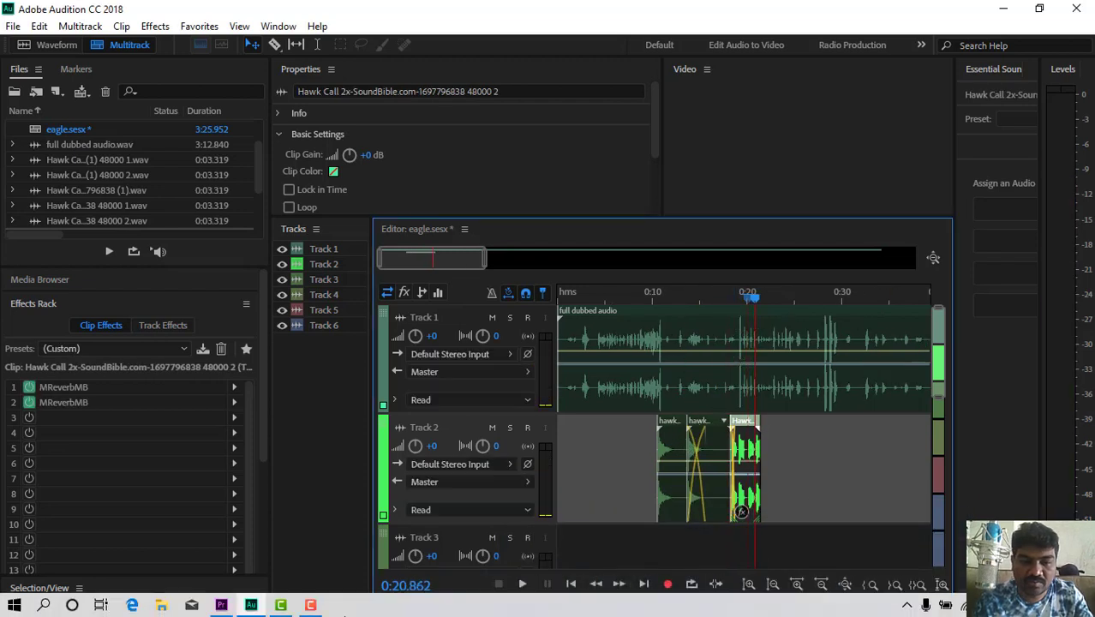
{"action": "left_click", "coordinate": [280, 605]}
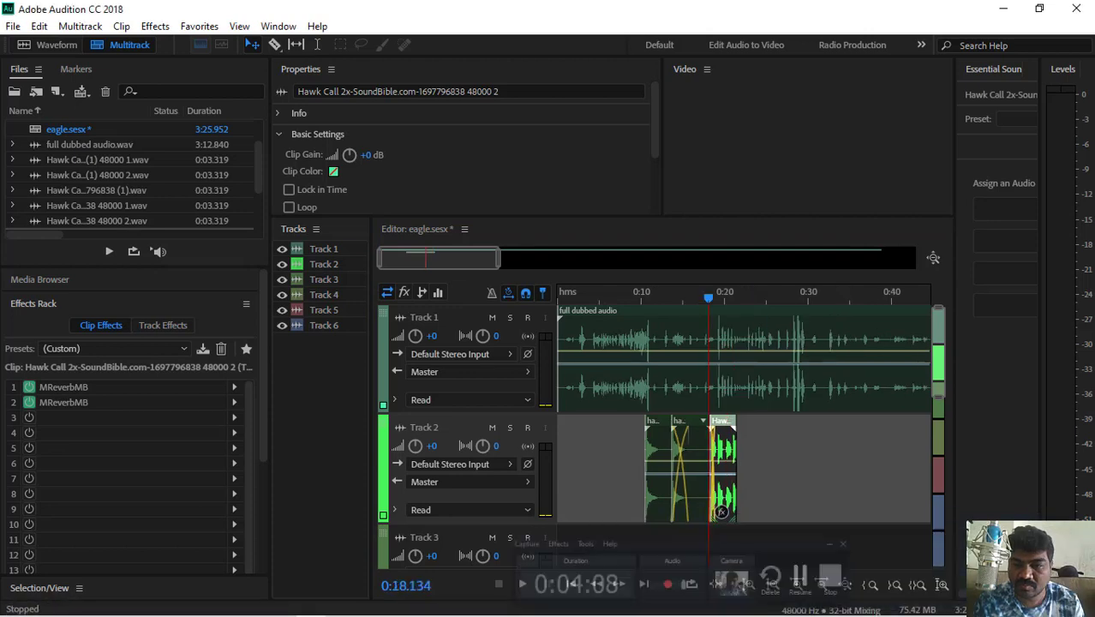
{"action": "key", "text": "space"}
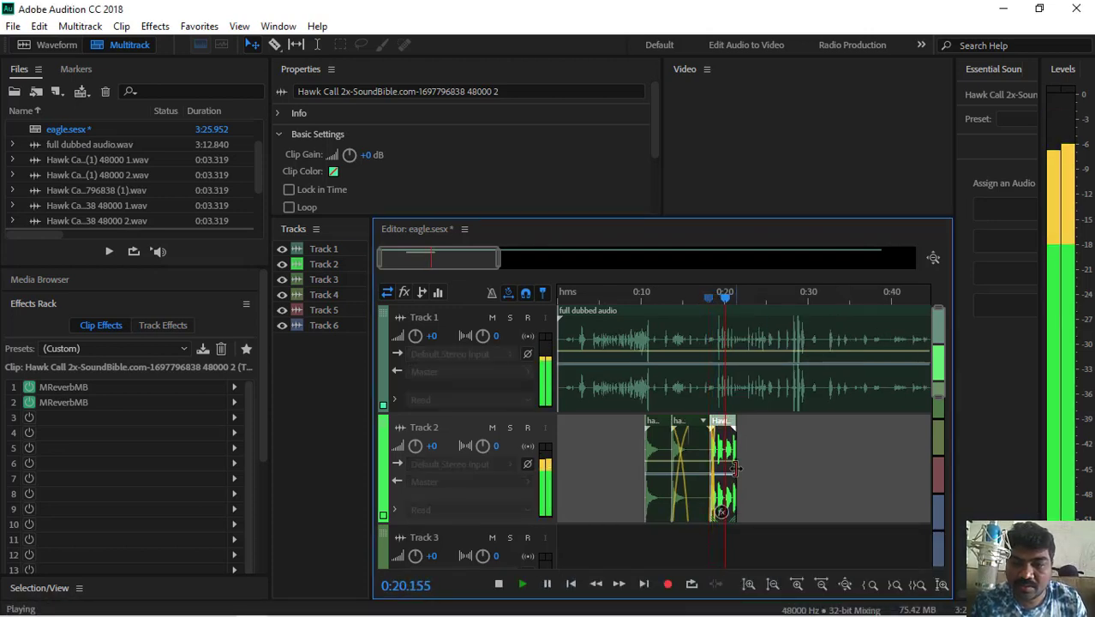
{"action": "key", "text": "space"}
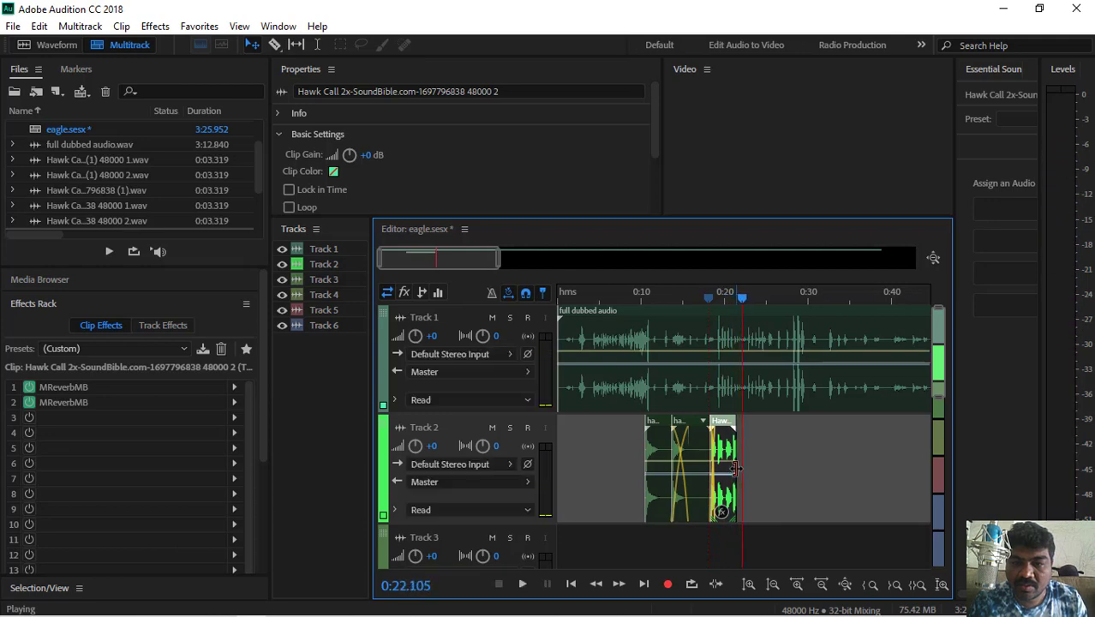
Step: Add the MeldaProduction MReverbMB VST effect to the selected hawk call clip on Track 2
{"action": "left_click", "coordinate": [155, 25]}
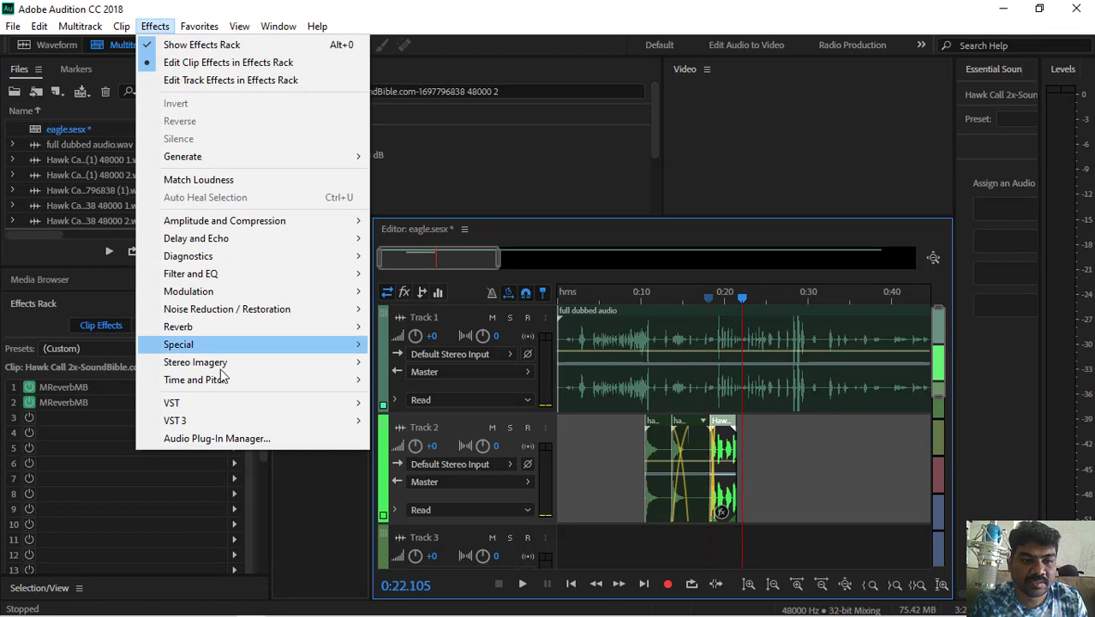
{"action": "mouse_move", "coordinate": [225, 409]}
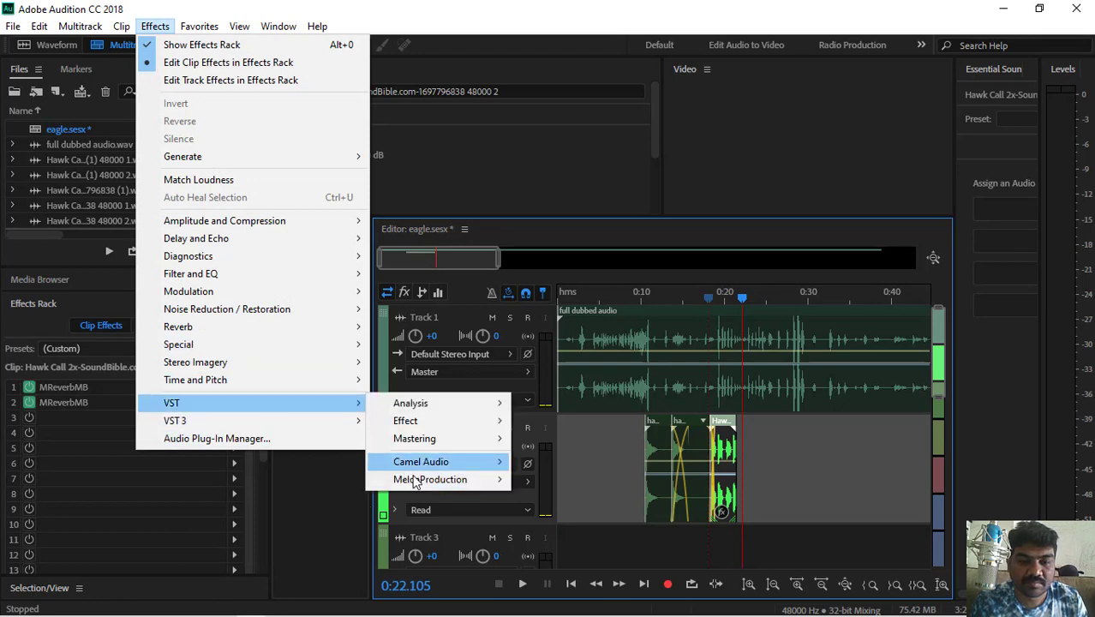
{"action": "mouse_move", "coordinate": [423, 483]}
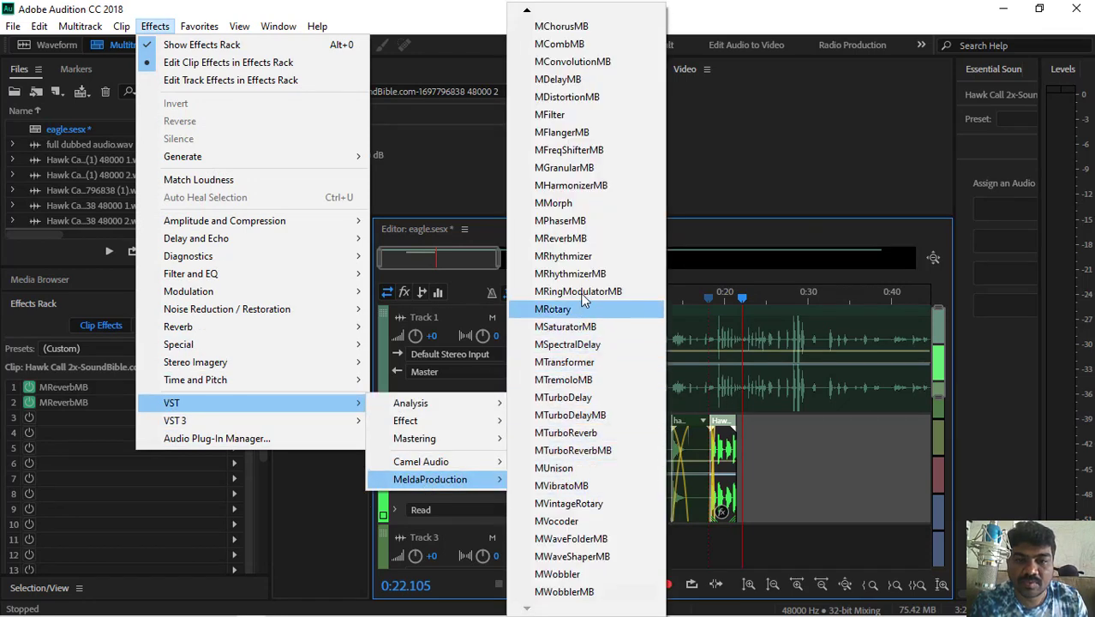
{"action": "left_click", "coordinate": [572, 238]}
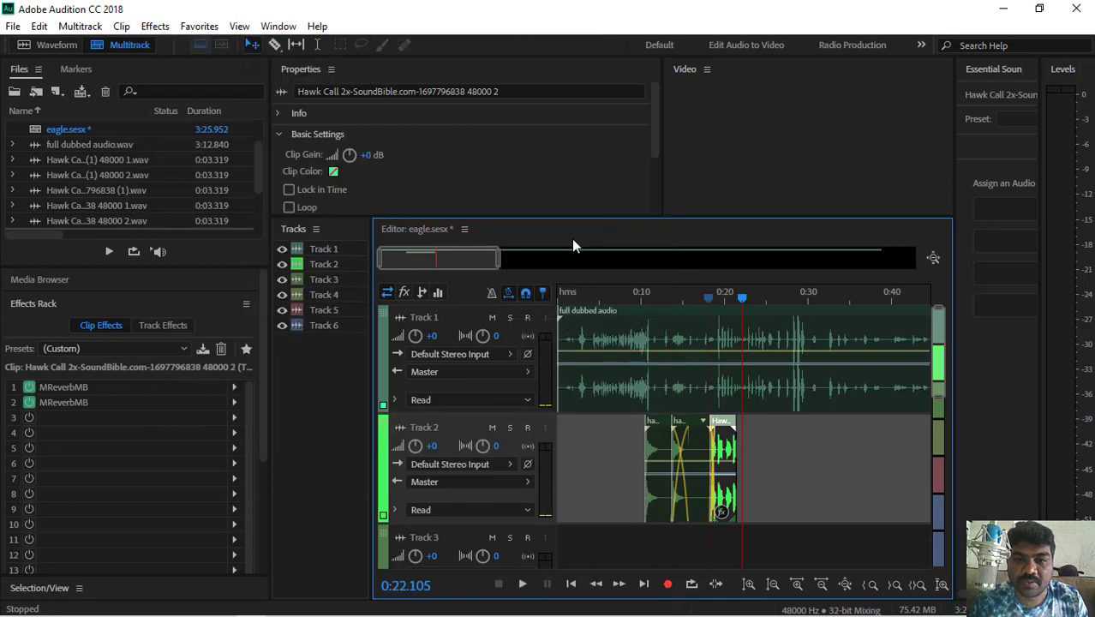
{"action": "left_click_drag", "start_coordinate": [548, 92], "coordinate": [557, 56]}
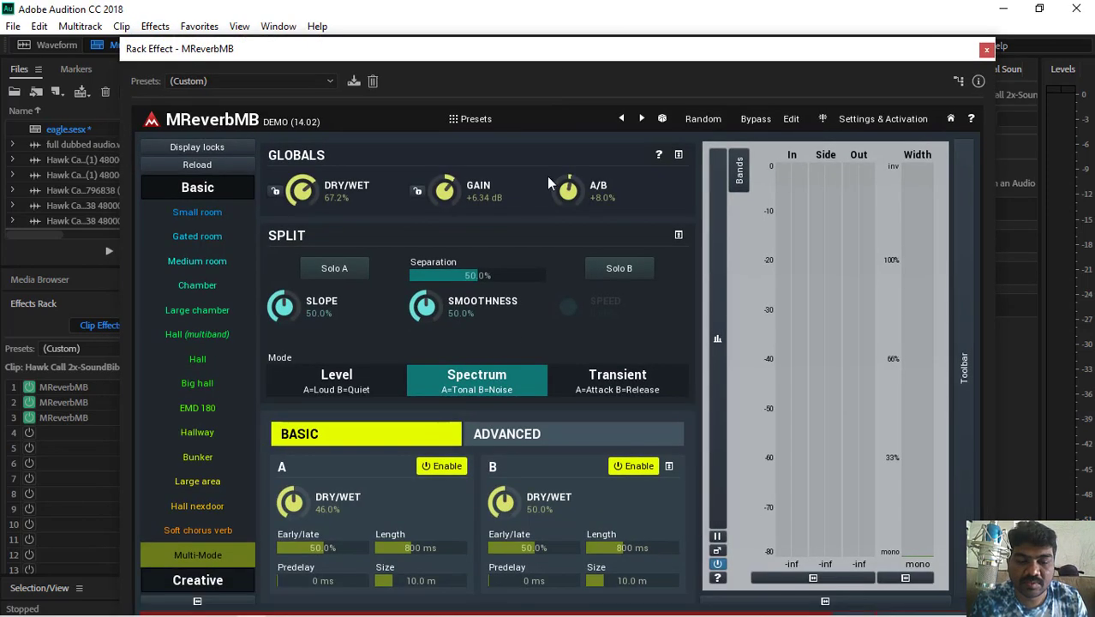
{"action": "left_click", "coordinate": [309, 606]}
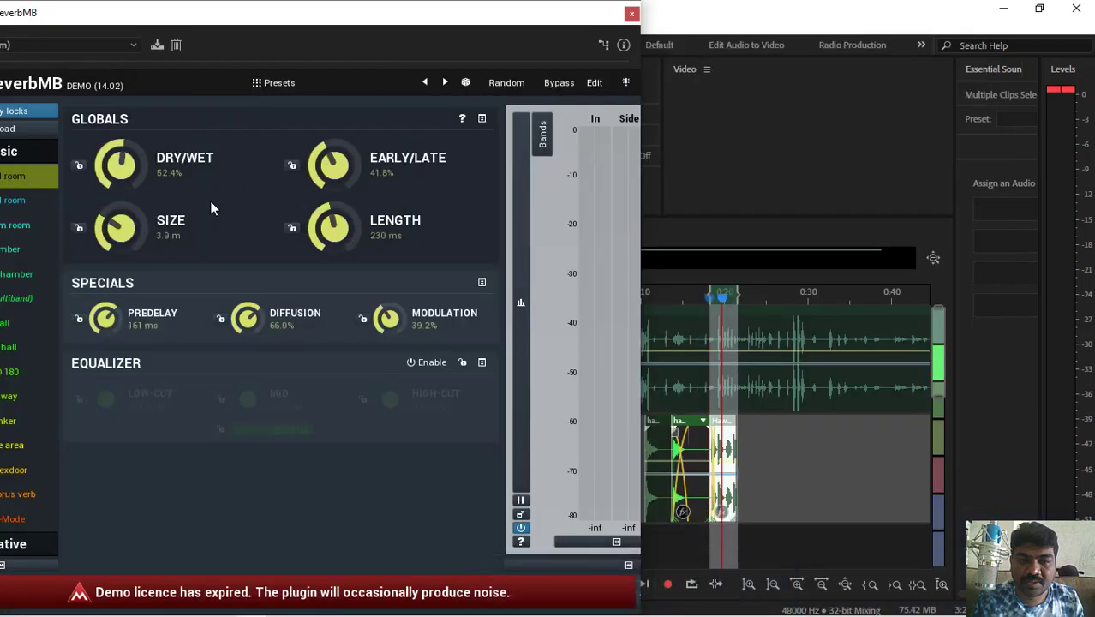
Step: Preview the hawk call clip with the Small room reverb of MReverbMB, replaying it from just before the clip's start
{"action": "left_click_drag", "start_coordinate": [294, 11], "coordinate": [407, 15]}
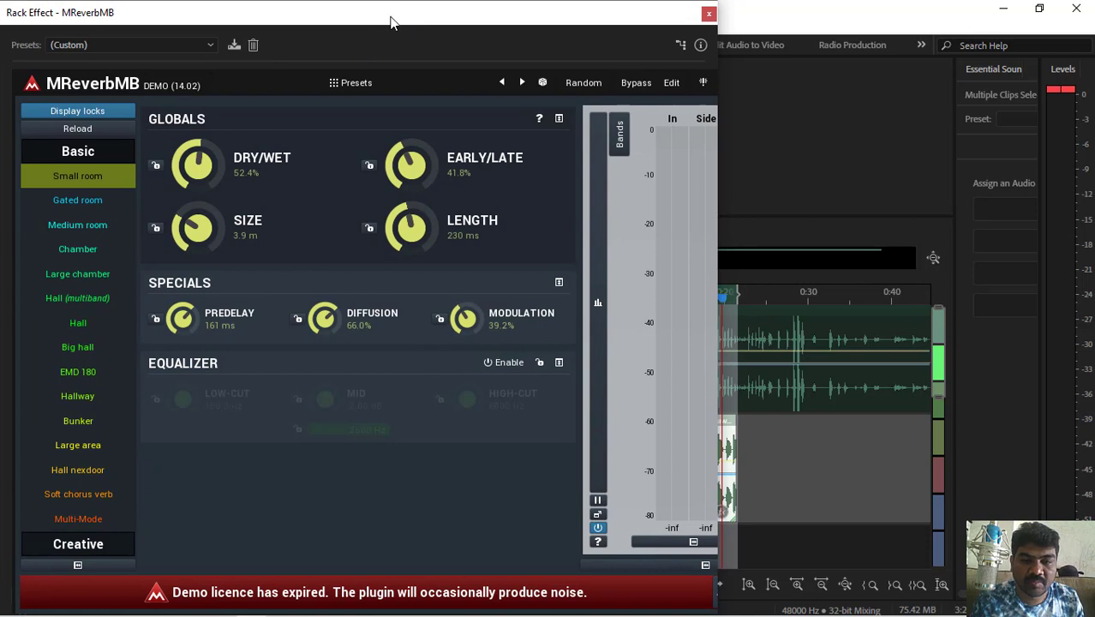
{"action": "key", "text": "space"}
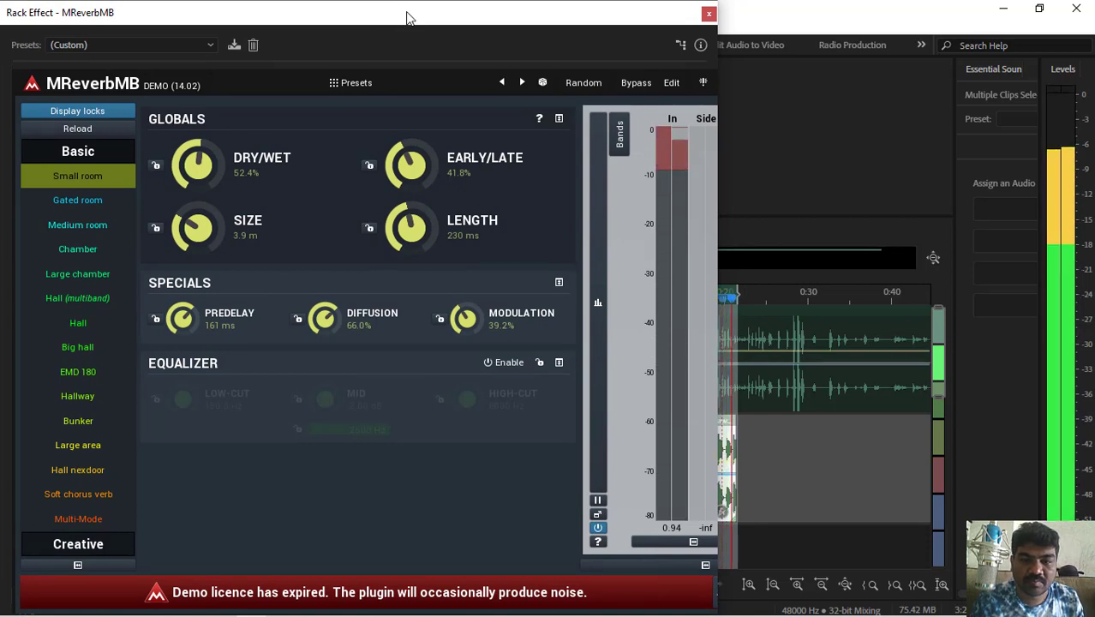
{"action": "key", "text": "space"}
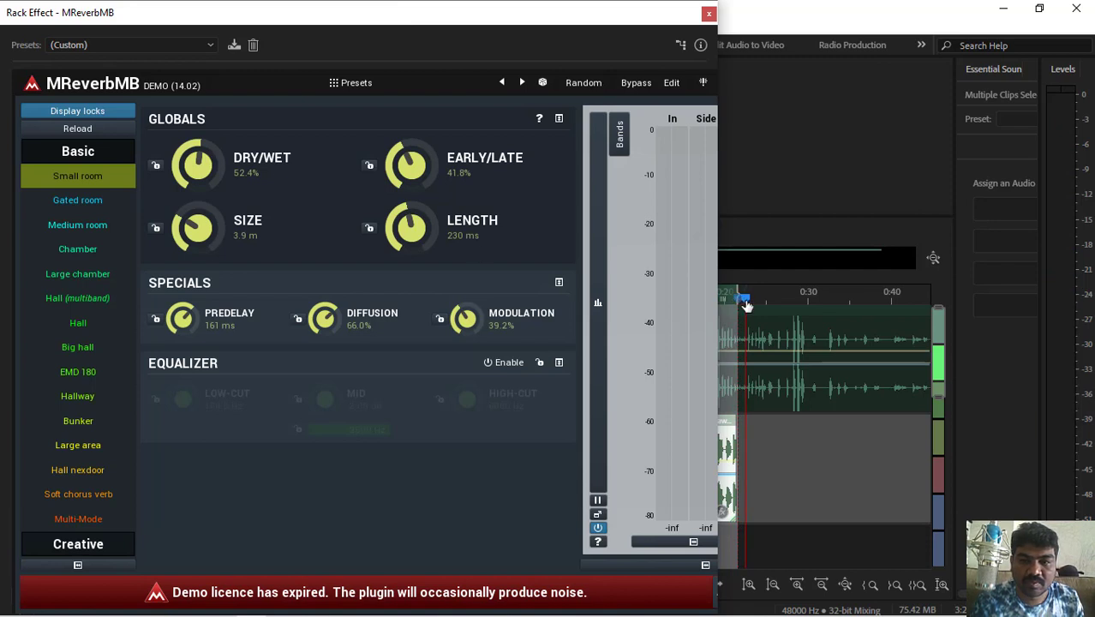
{"action": "left_click_drag", "start_coordinate": [746, 304], "coordinate": [701, 305]}
{"action": "key", "text": "space"}
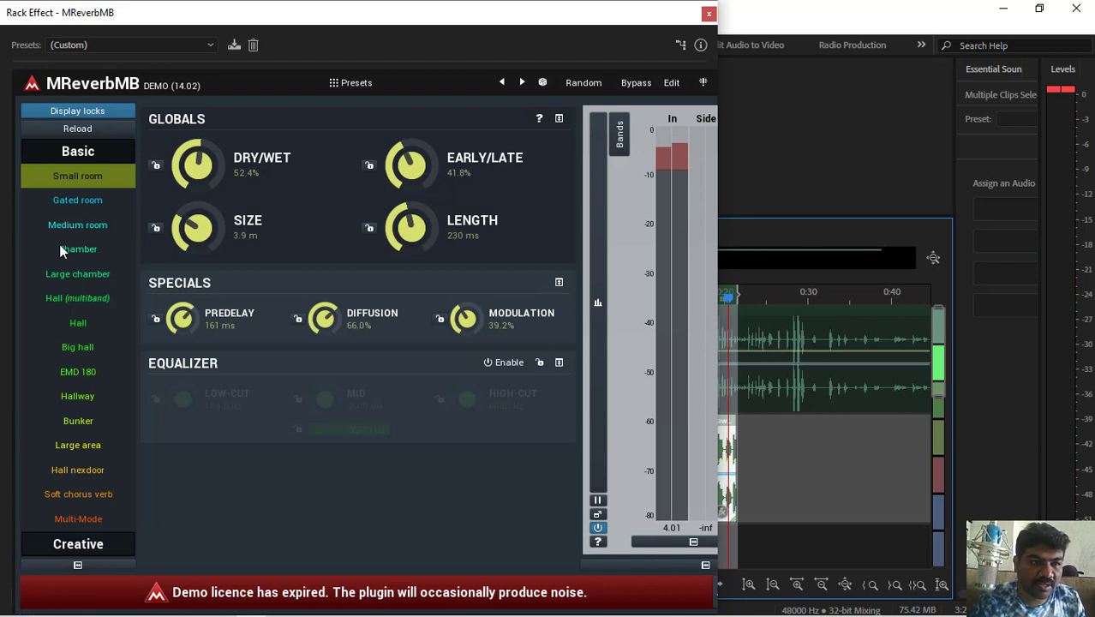
Step: Try the Hallway reverb in MReverbMB and play the hawk call clip from its start at about 0:18
{"action": "left_click", "coordinate": [83, 396]}
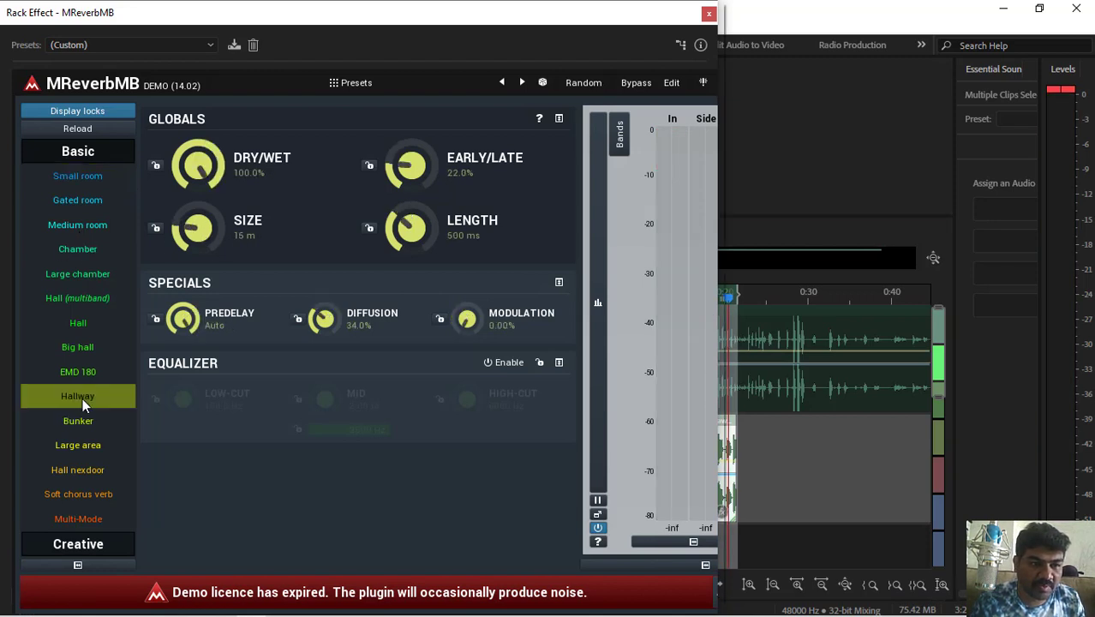
{"action": "left_click_drag", "start_coordinate": [319, 25], "coordinate": [129, 26]}
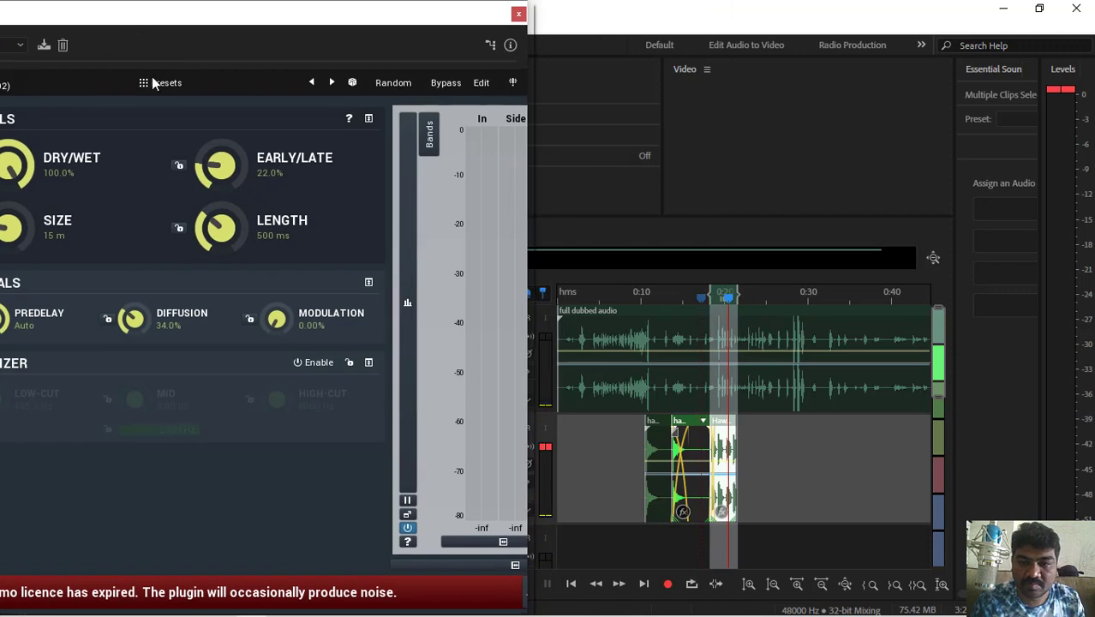
{"action": "left_click_drag", "start_coordinate": [727, 304], "coordinate": [710, 305]}
{"action": "key", "text": "space"}
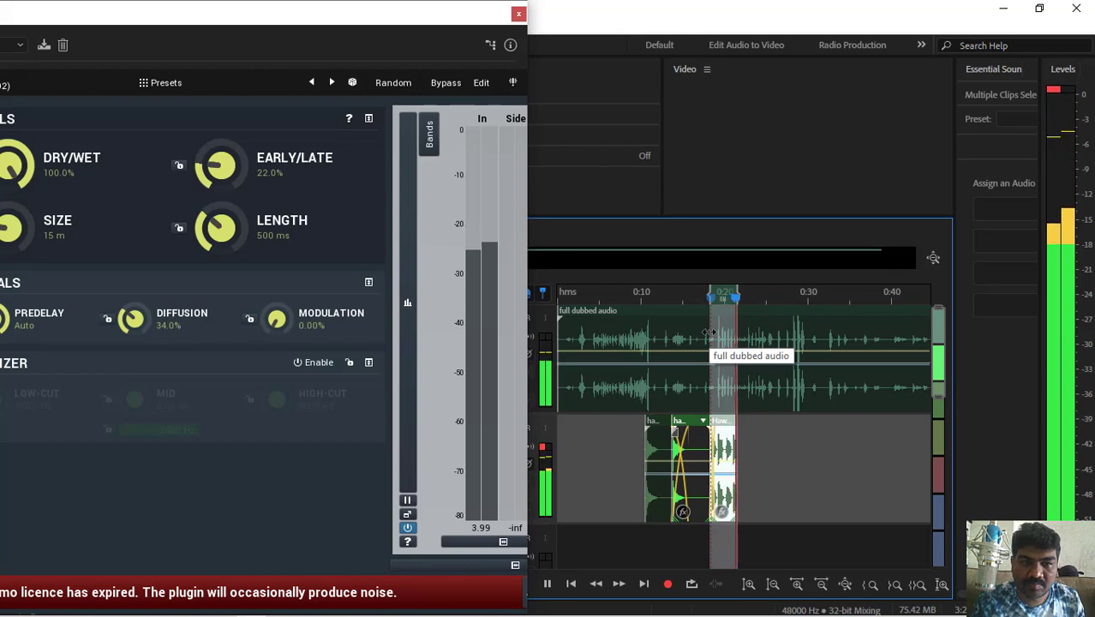
Step: Switch MReverbMB to the Large area reverb and clear its window off the hawk call clip
{"action": "left_click_drag", "start_coordinate": [208, 19], "coordinate": [347, 13]}
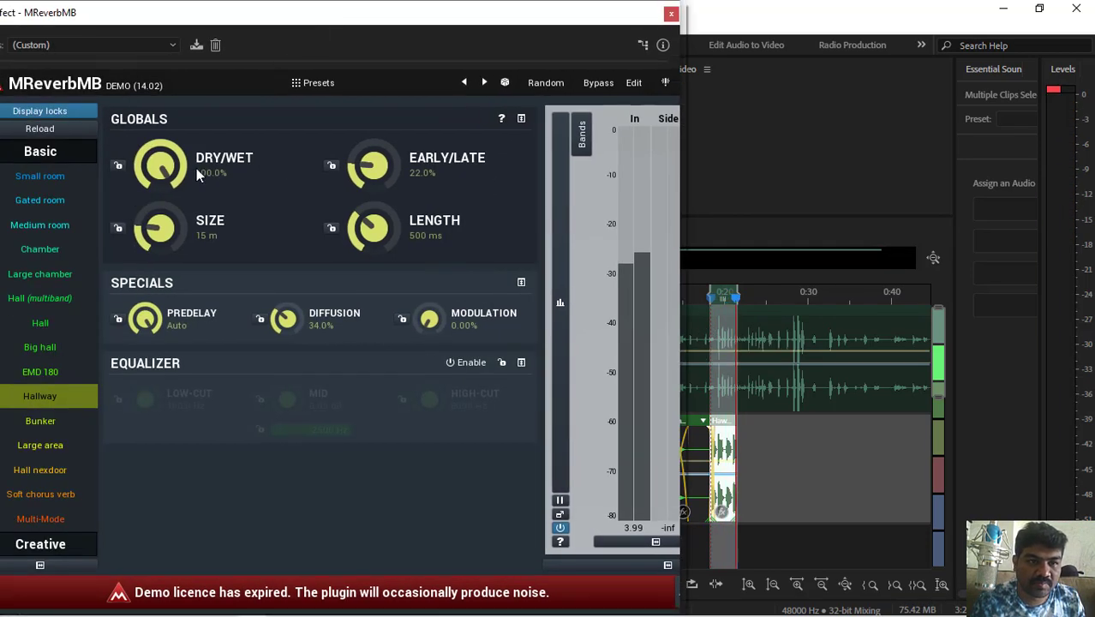
{"action": "left_click", "coordinate": [40, 443]}
{"action": "left_click_drag", "start_coordinate": [491, 18], "coordinate": [307, 31]}
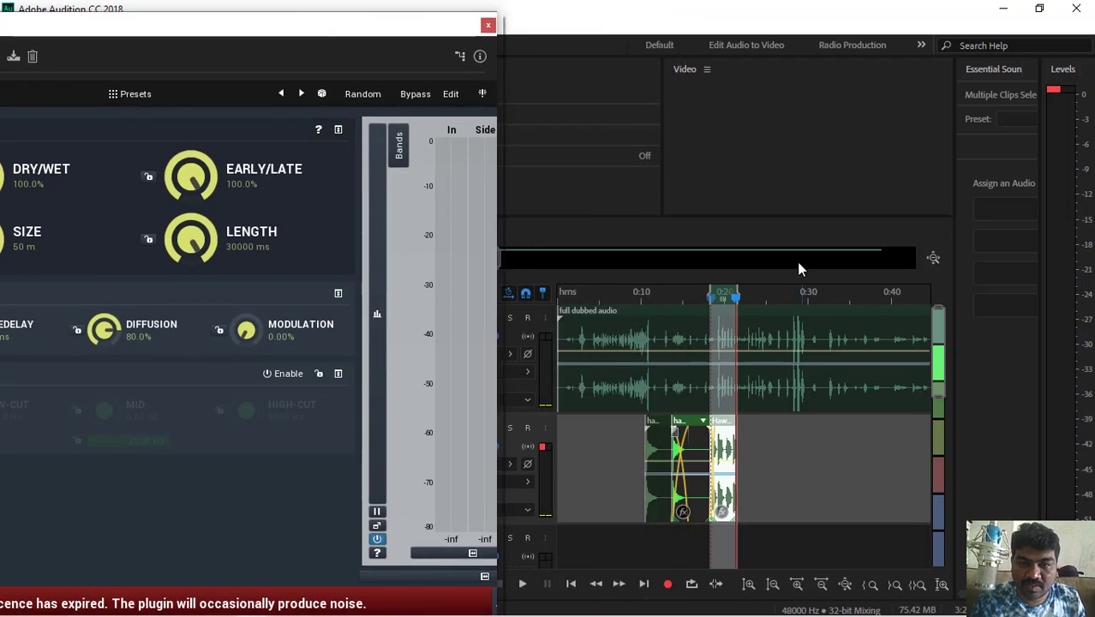
Step: Audition the hawk call clip with the Large area reverb and with the Soft chorus verb reverb, replaying from around the clip's start
{"action": "key", "text": "space"}
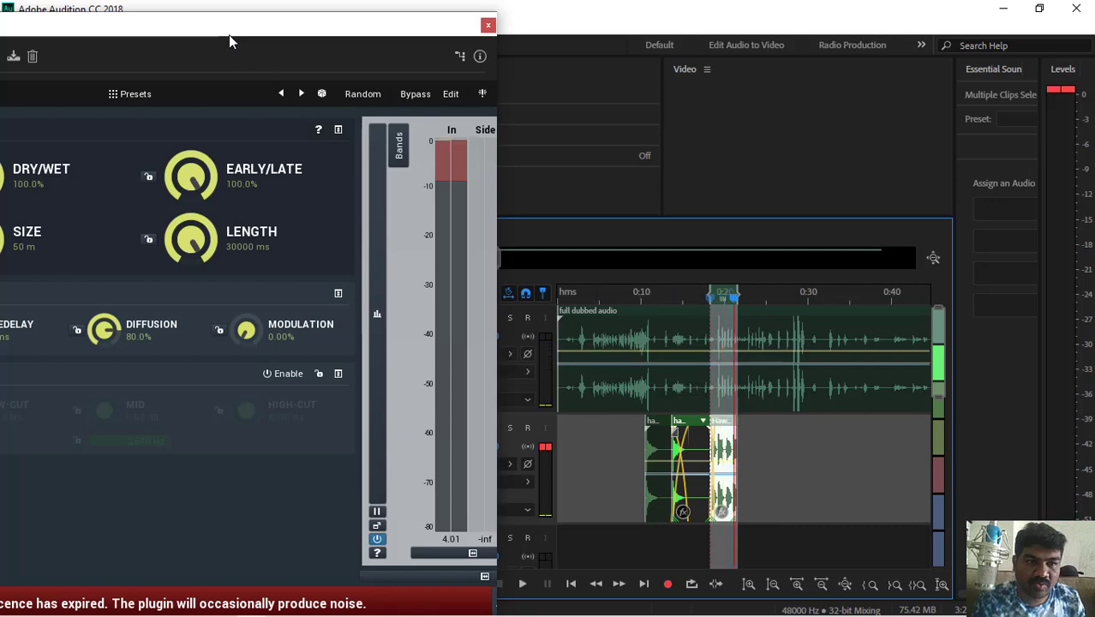
{"action": "left_click_drag", "start_coordinate": [228, 35], "coordinate": [420, 47]}
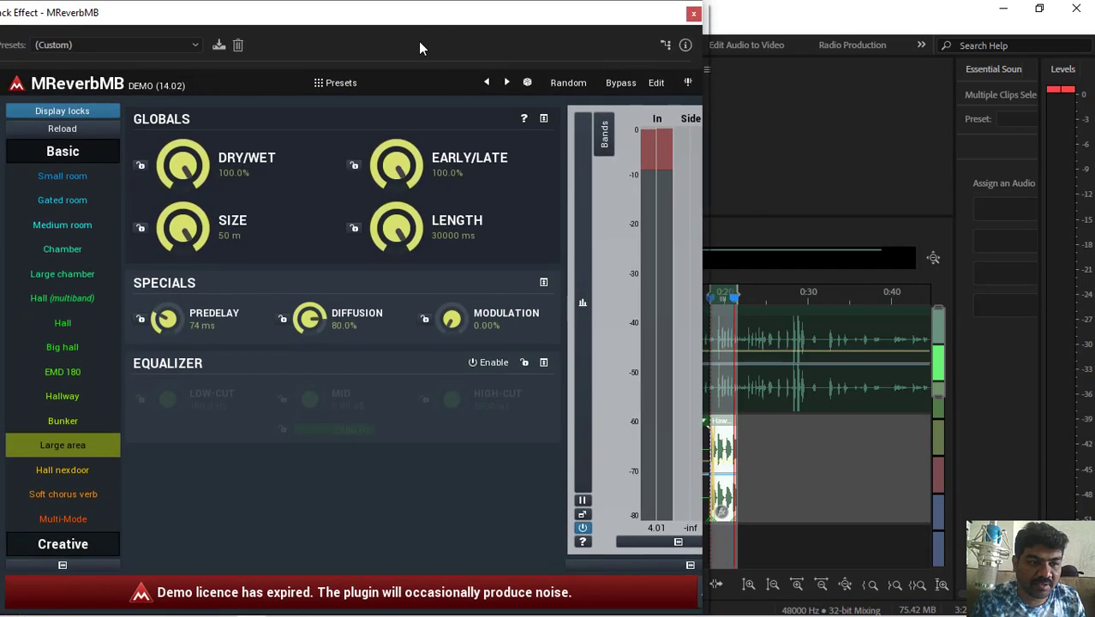
{"action": "left_click", "coordinate": [60, 493]}
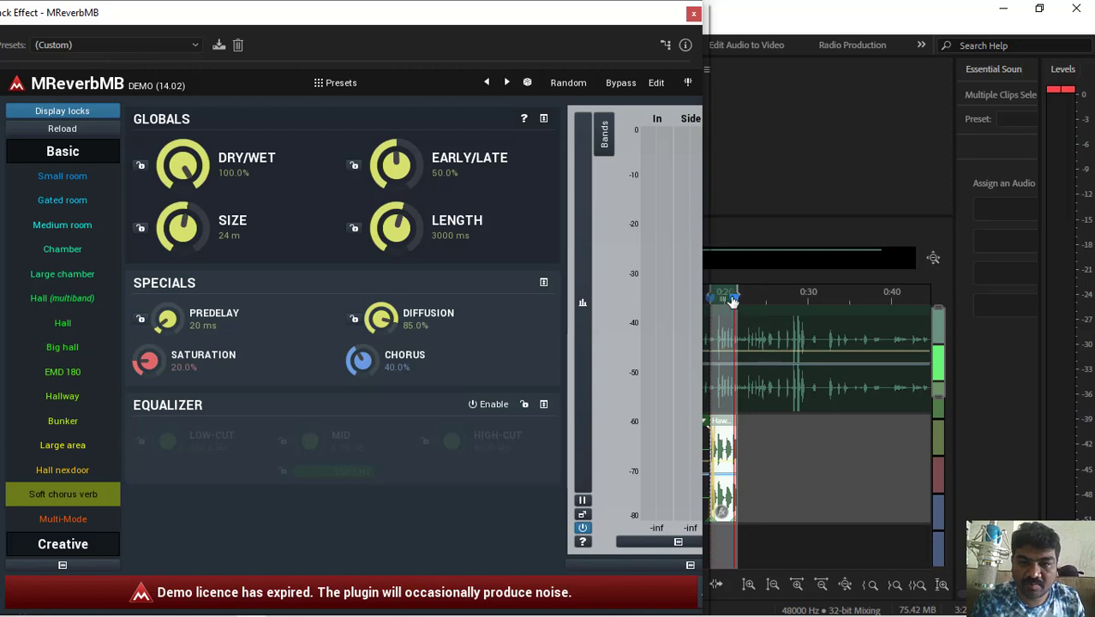
{"action": "left_click_drag", "start_coordinate": [732, 300], "coordinate": [714, 301]}
{"action": "key", "text": "space"}
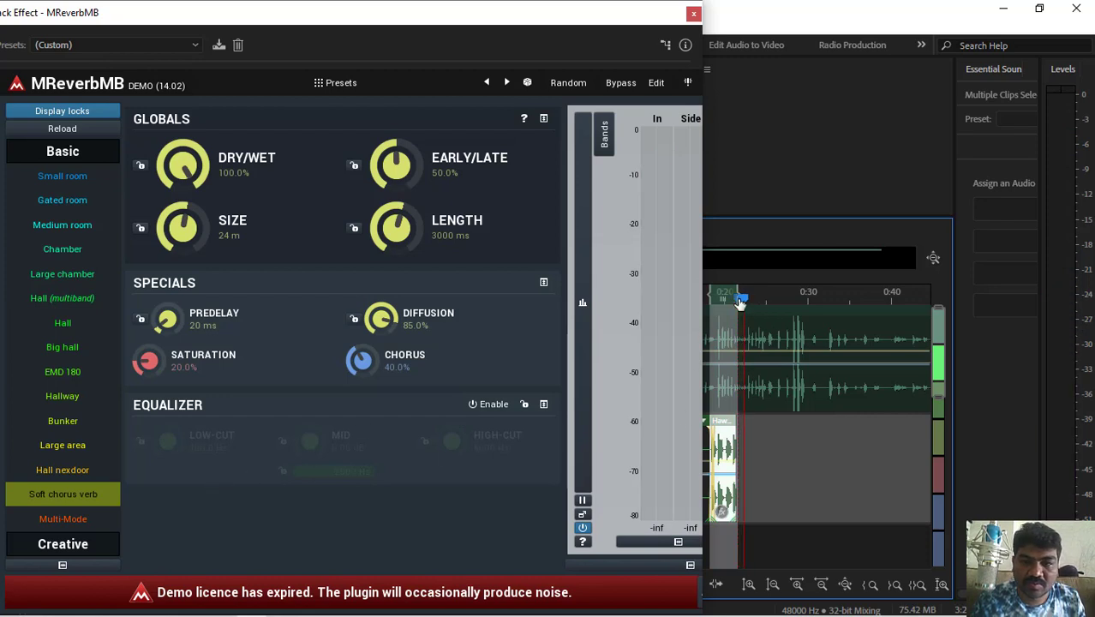
{"action": "left_click_drag", "start_coordinate": [741, 300], "coordinate": [702, 300]}
{"action": "key", "text": "space"}
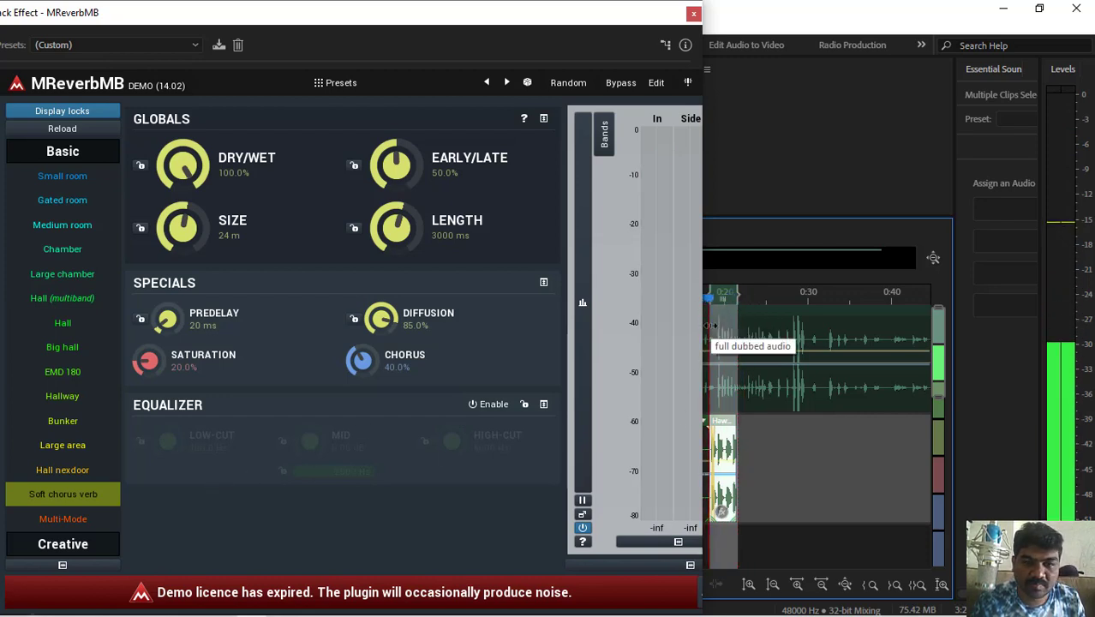
Step: Try the Chamber reverb in MReverbMB and play the hawk call clip from its start
{"action": "left_click", "coordinate": [72, 251]}
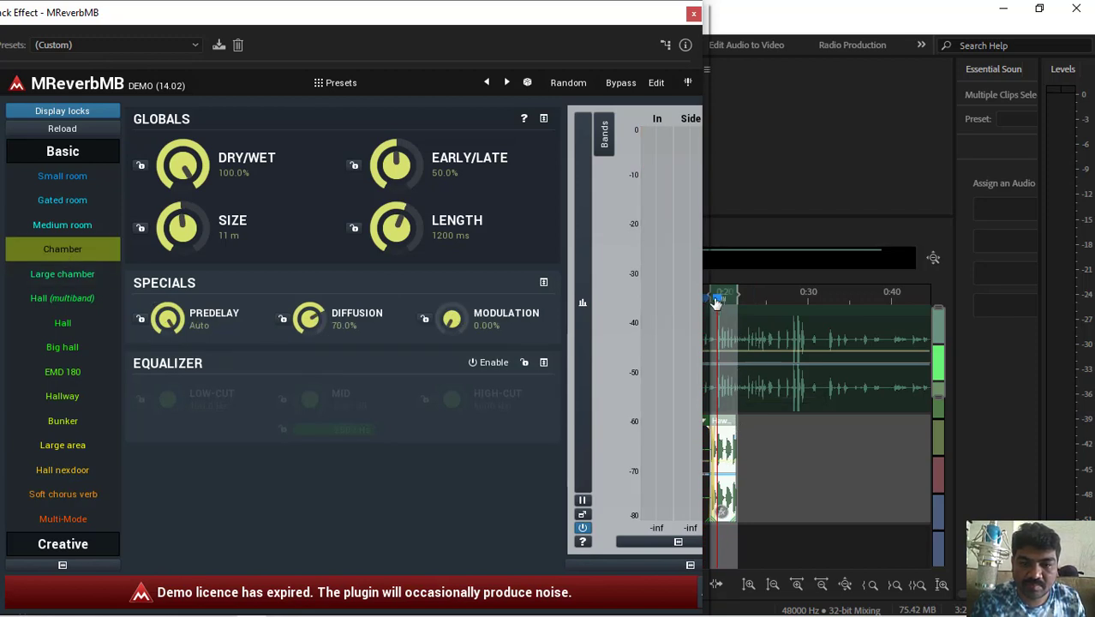
{"action": "left_click_drag", "start_coordinate": [716, 301], "coordinate": [710, 303]}
{"action": "key", "text": "space"}
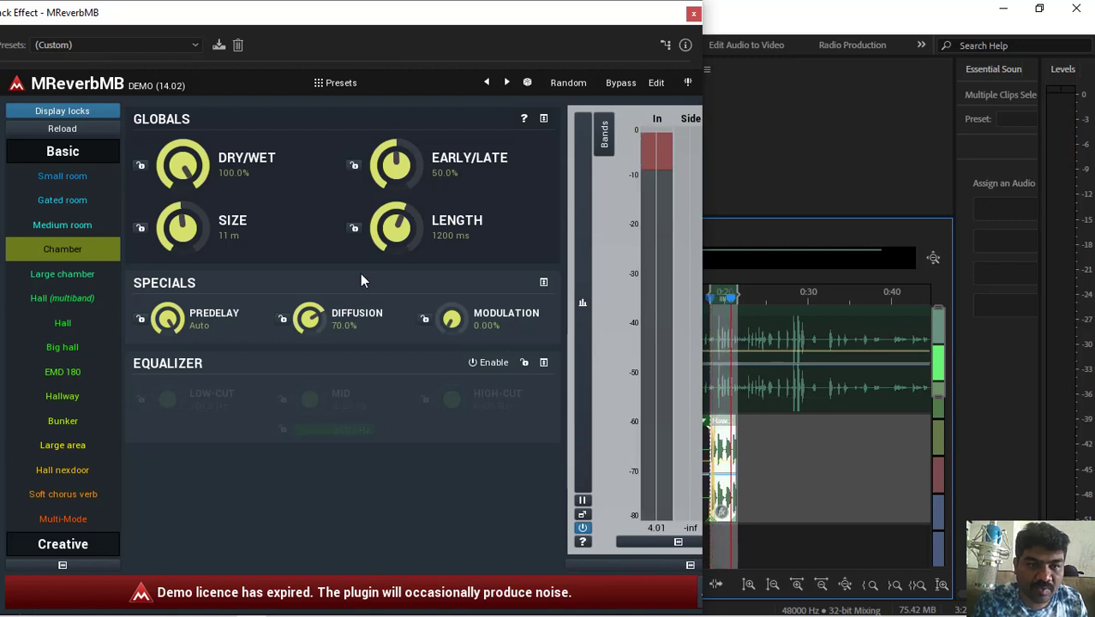
Step: Set Chamber to 83 ms predelay, 19.6% diffusion, 25.2% dry/wet, 20% early/late, 3.9 m size and 101 ms length, and replay the hawk call
{"action": "left_click_drag", "start_coordinate": [317, 320], "coordinate": [317, 338]}
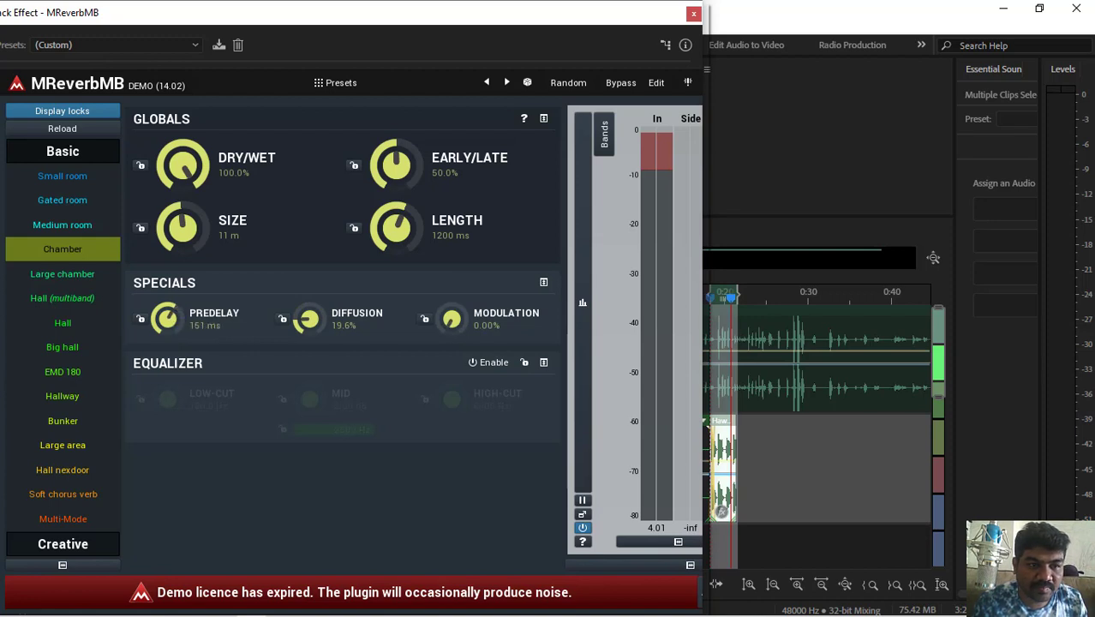
{"action": "left_click_drag", "start_coordinate": [188, 161], "coordinate": [188, 223]}
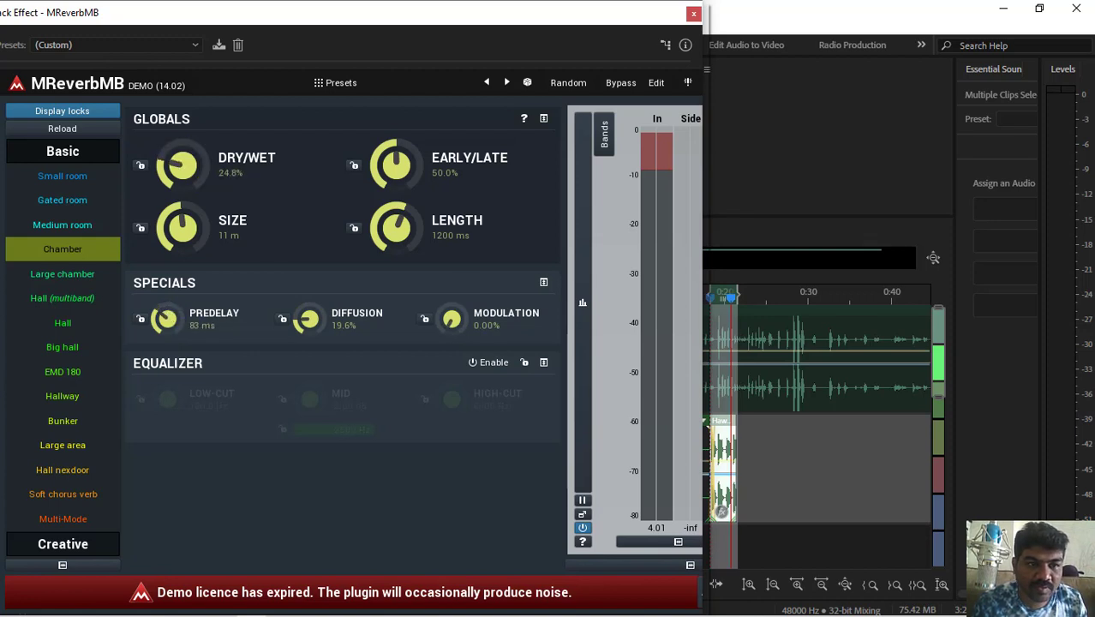
{"action": "left_click_drag", "start_coordinate": [406, 157], "coordinate": [406, 178]}
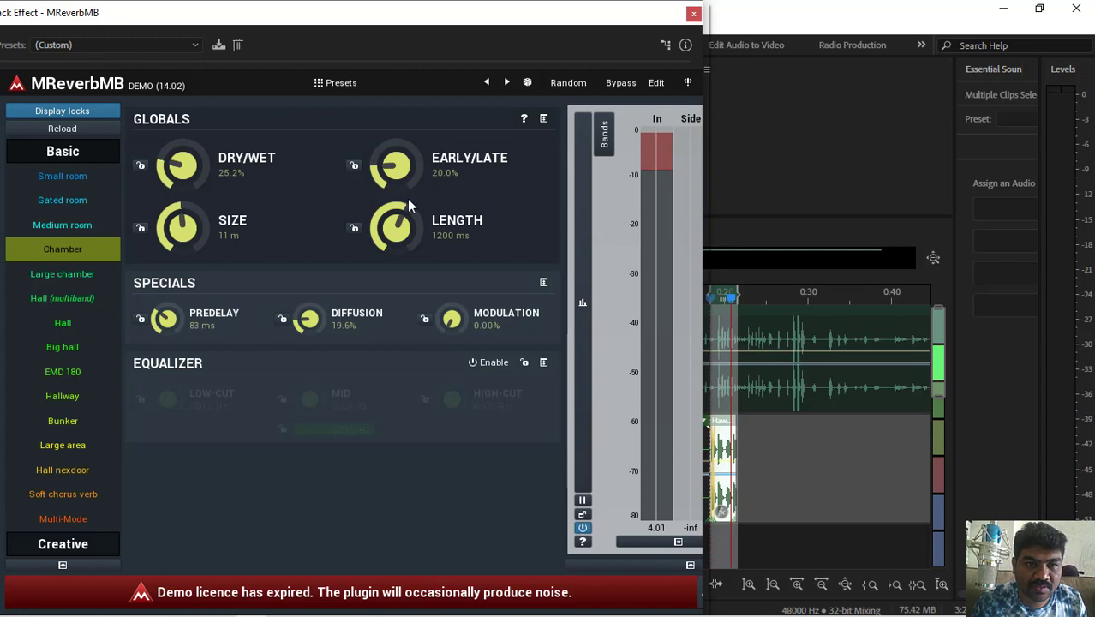
{"action": "left_click_drag", "start_coordinate": [396, 227], "coordinate": [396, 274]}
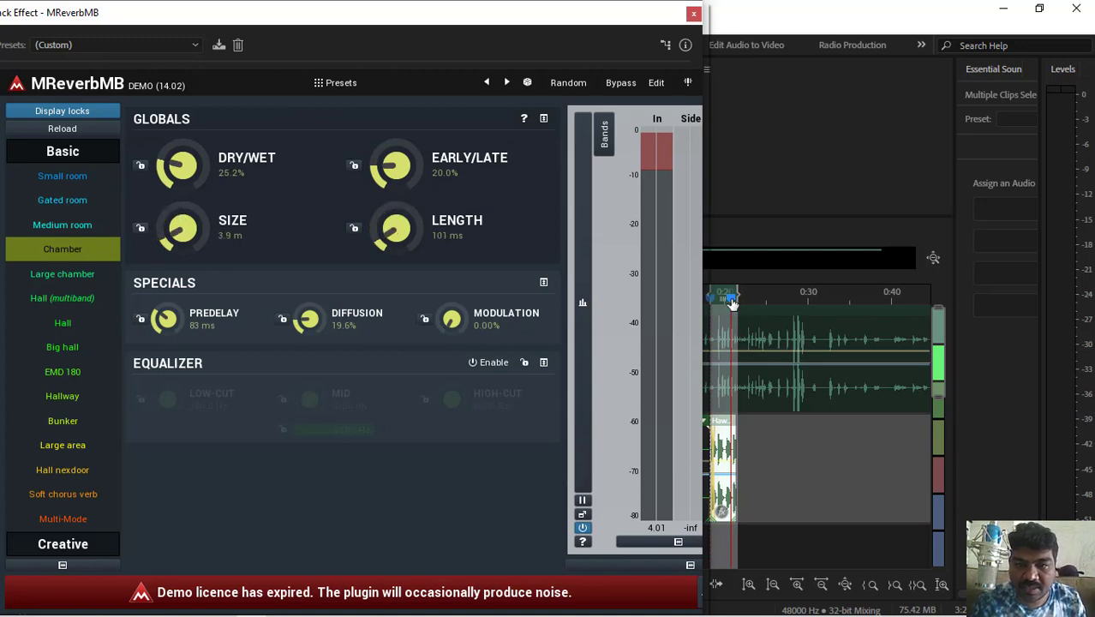
{"action": "left_click_drag", "start_coordinate": [732, 302], "coordinate": [710, 301]}
{"action": "key", "text": "space"}
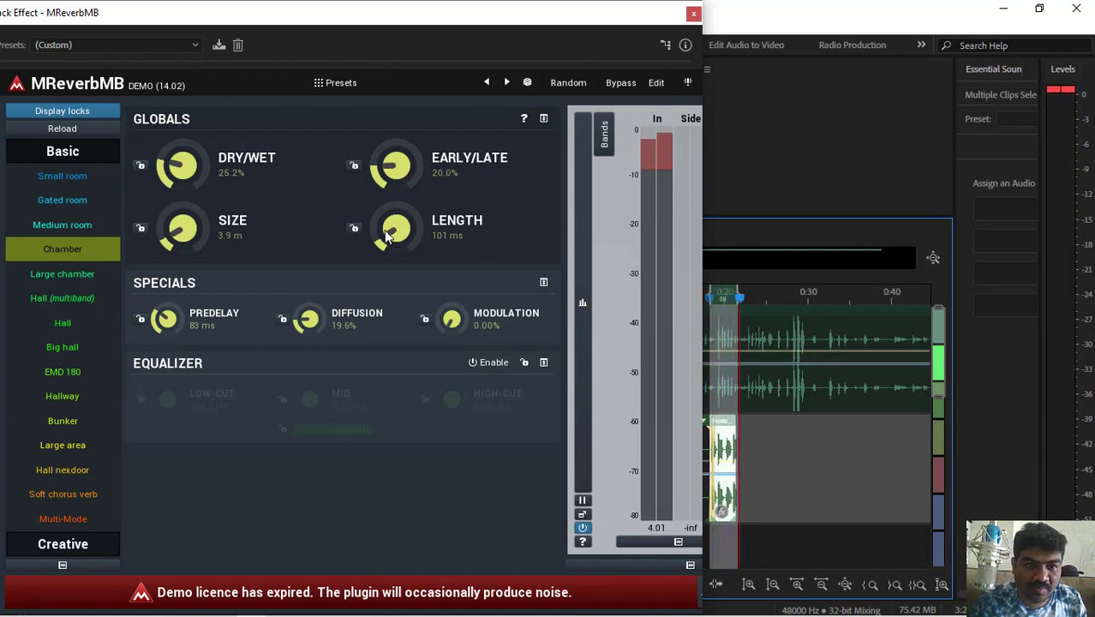
Step: Set length 901 ms, early/late 97.2%, dry/wet 90%, size 13 m, predelay 177 ms, diffusion 62.8% and modulation 76.8%, and replay the clip
{"action": "left_click_drag", "start_coordinate": [388, 240], "coordinate": [295, 245]}
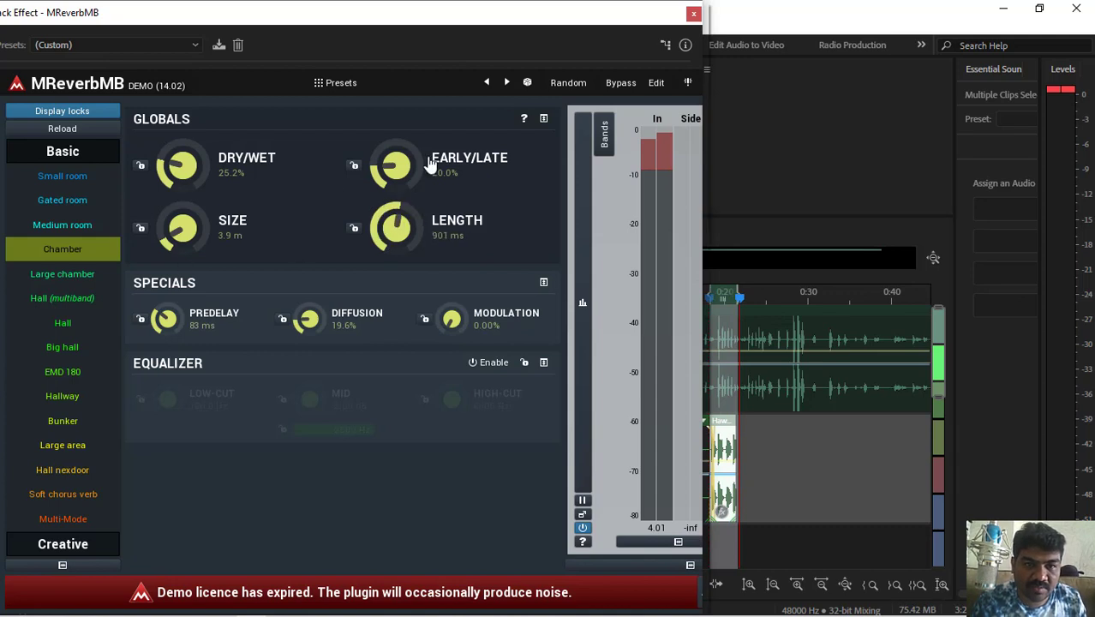
{"action": "left_click_drag", "start_coordinate": [374, 174], "coordinate": [373, 128]}
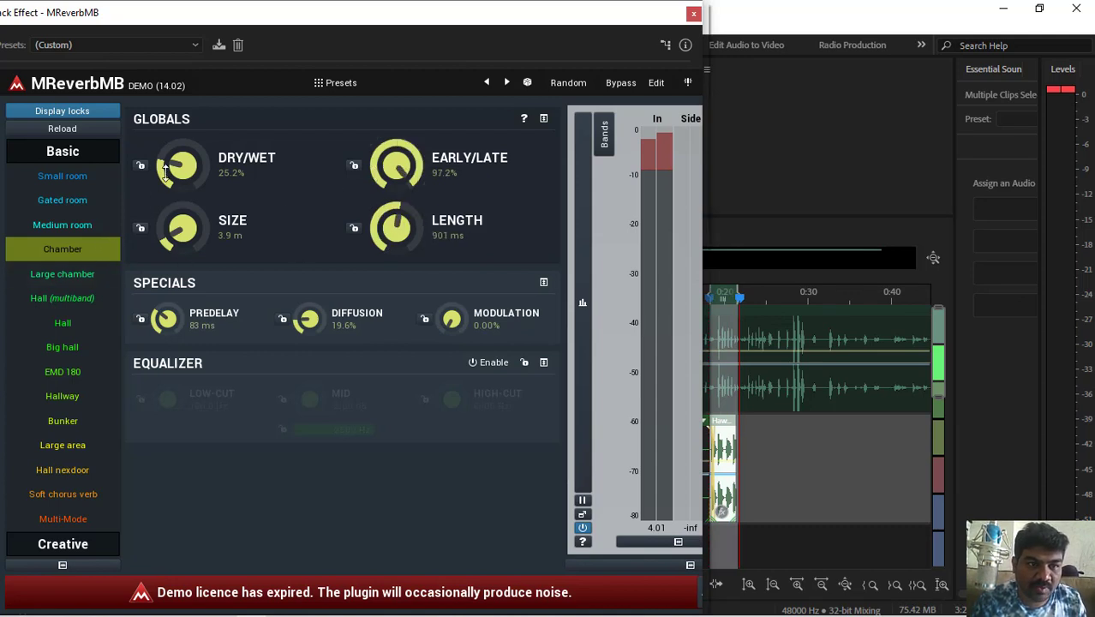
{"action": "left_click_drag", "start_coordinate": [165, 171], "coordinate": [165, 111]}
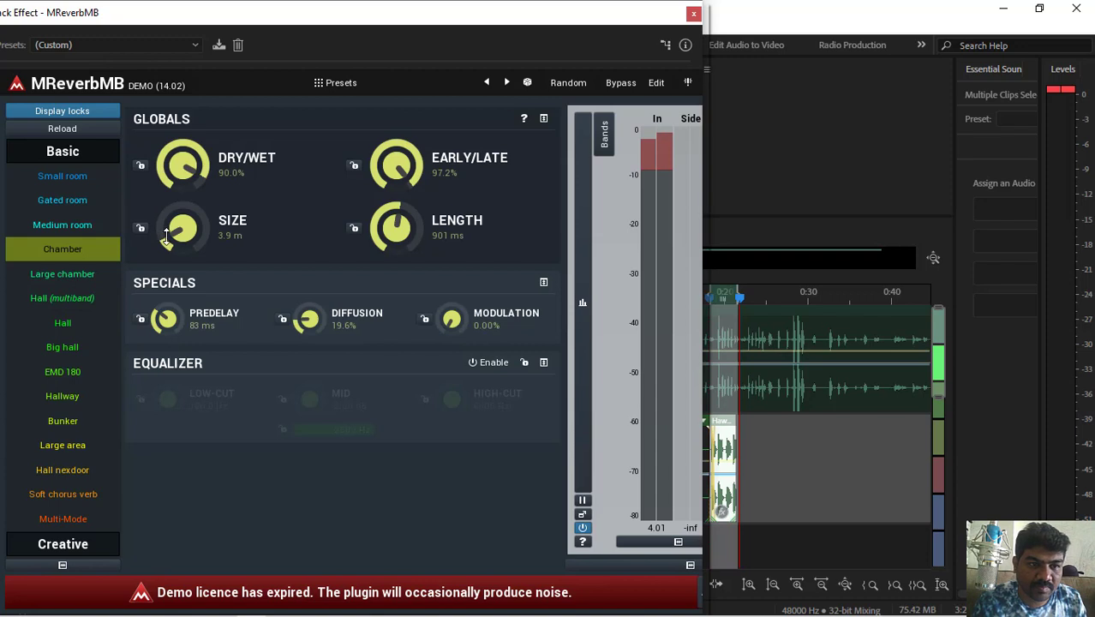
{"action": "left_click_drag", "start_coordinate": [167, 238], "coordinate": [167, 206]}
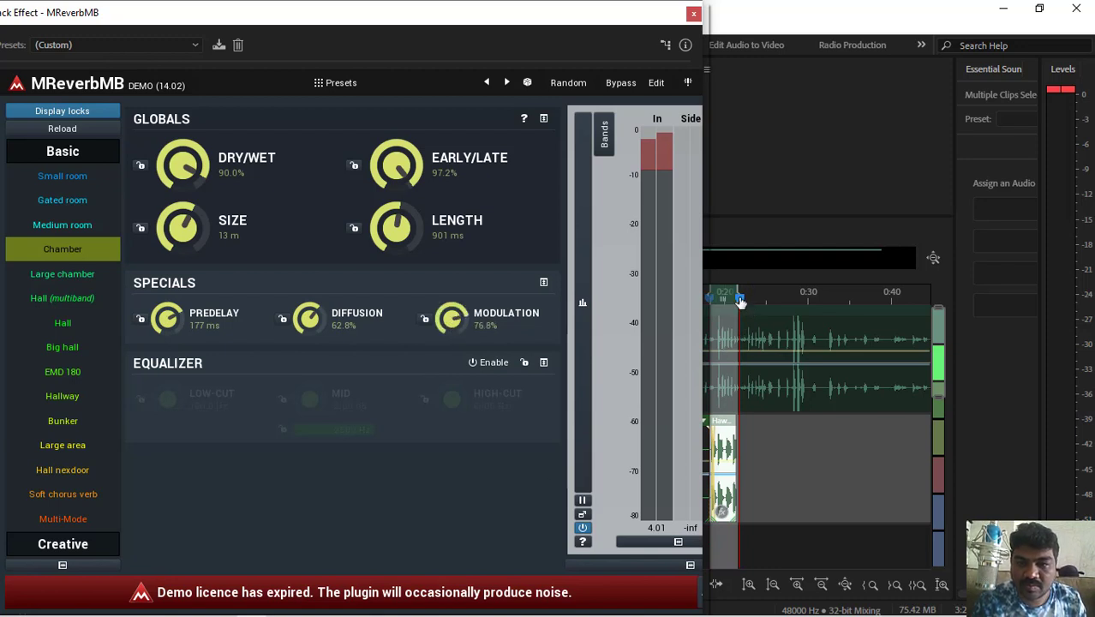
{"action": "left_click_drag", "start_coordinate": [739, 302], "coordinate": [711, 307]}
{"action": "key", "text": "space"}
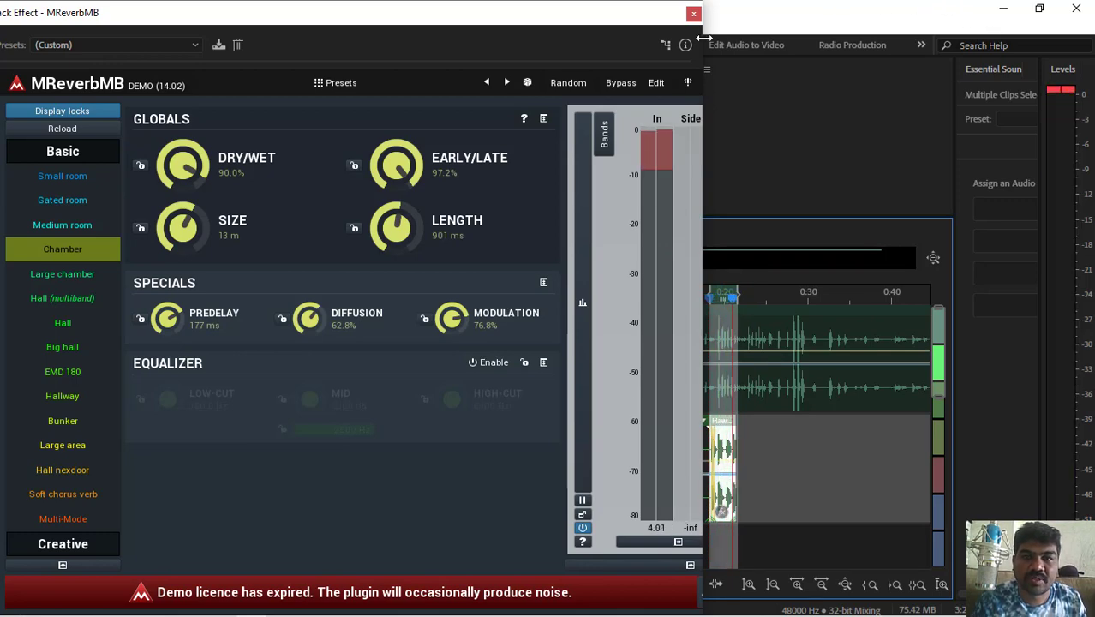
Step: Close the MReverbMB window and delete the second, third and fourth MReverbMB effects from the hawk call clip's effects rack
{"action": "left_click", "coordinate": [694, 14]}
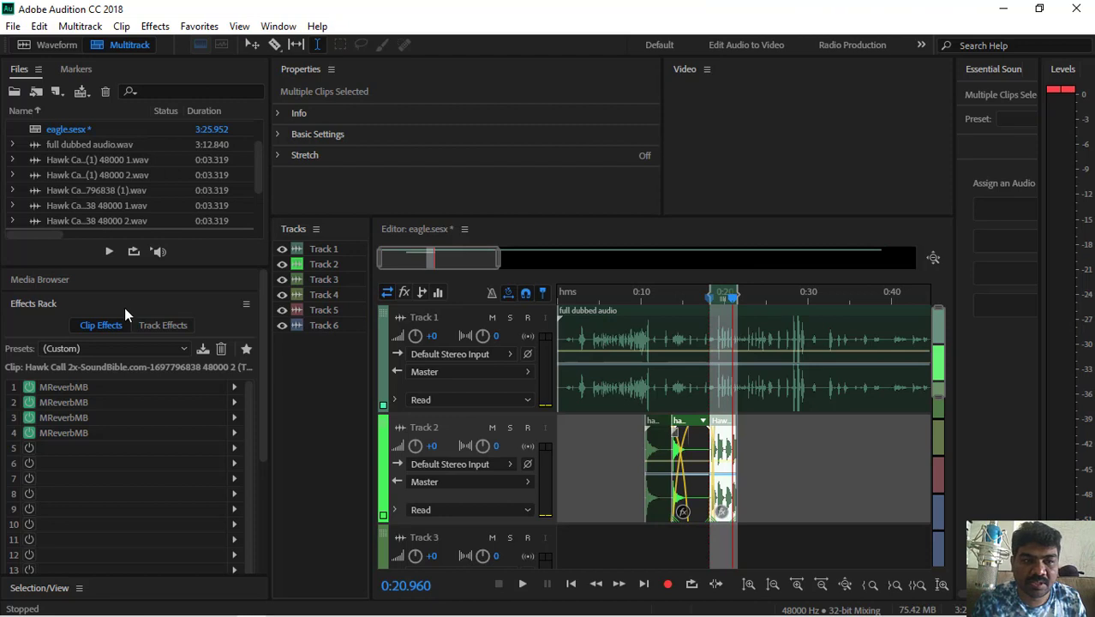
{"action": "left_click", "coordinate": [43, 433]}
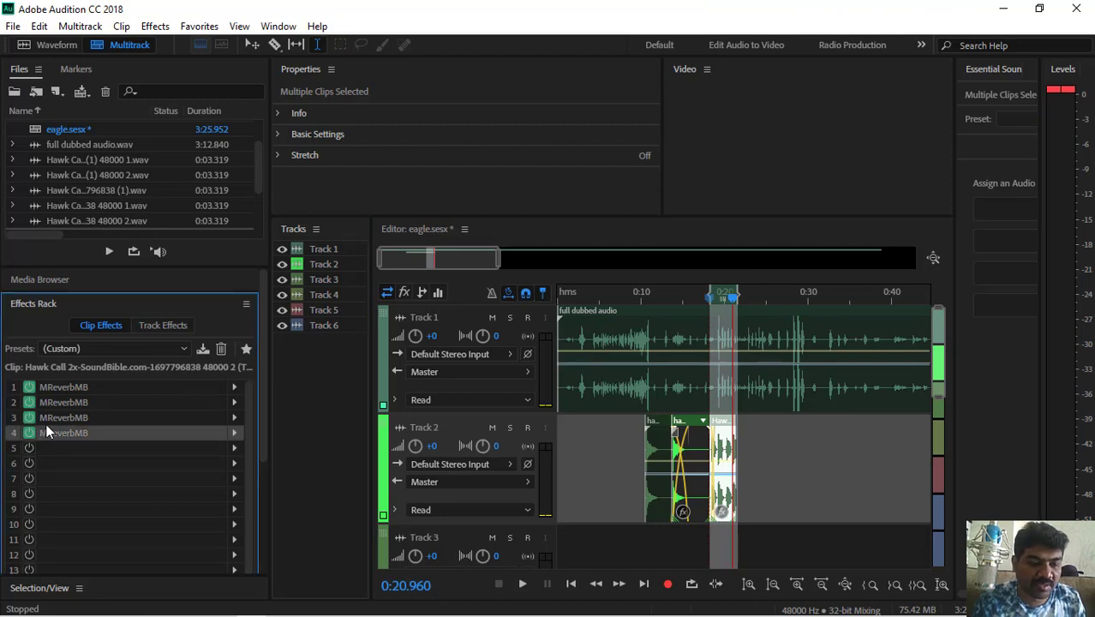
{"action": "left_click", "coordinate": [46, 420], "text": "ctrl"}
{"action": "left_click", "coordinate": [59, 402], "text": "ctrl"}
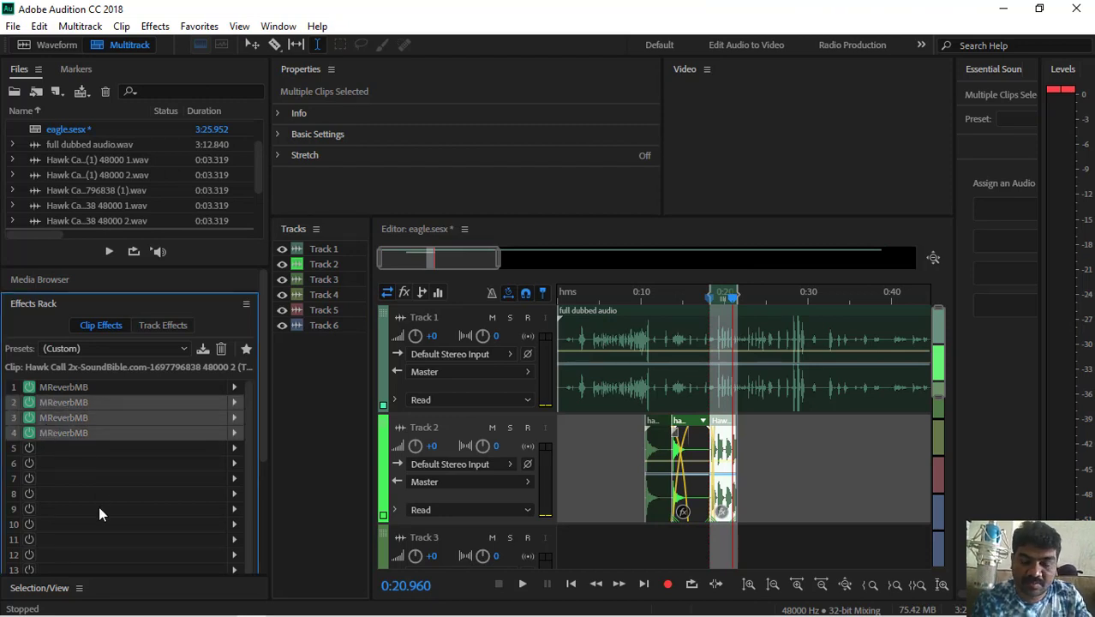
{"action": "key", "text": "Delete"}
Step: Select the remaining MReverbMB effect in the rack and play the hawk call clip under the narration
{"action": "left_click", "coordinate": [135, 388]}
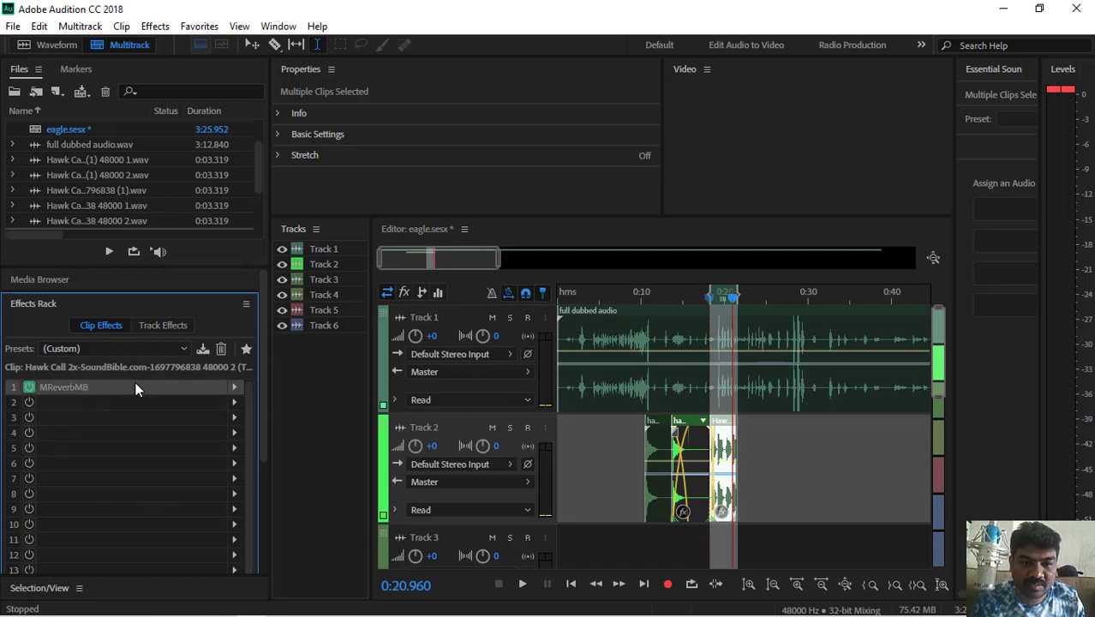
{"action": "left_click", "coordinate": [739, 346]}
{"action": "key", "text": "space"}
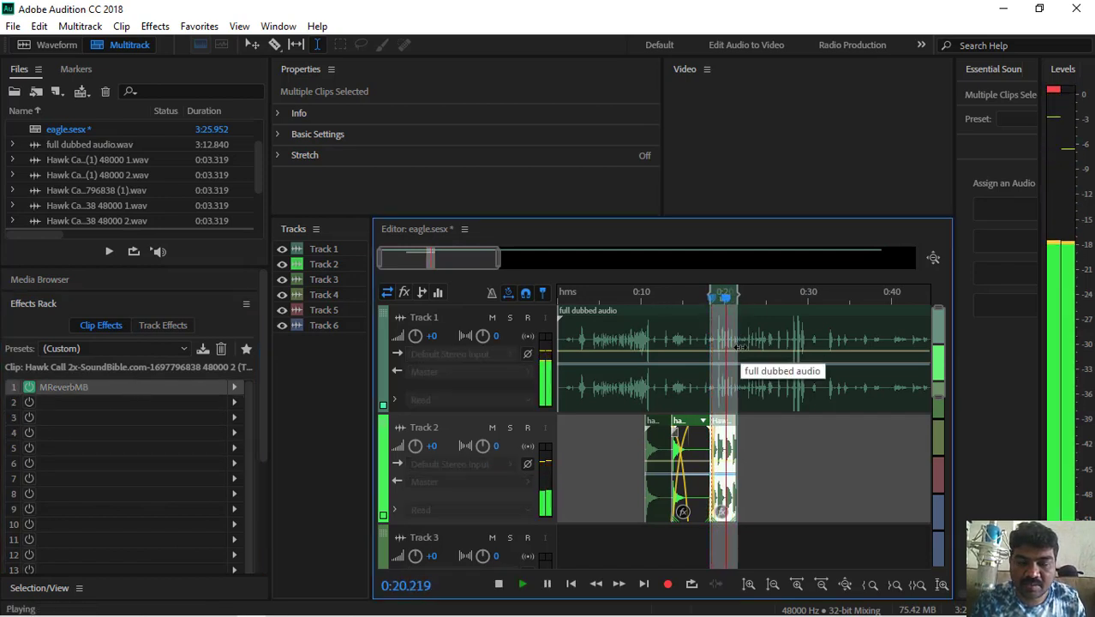
Step: Open the remaining MReverbMB effect, try its Large area reverb and play the hawk call clip
{"action": "double_click", "coordinate": [102, 384]}
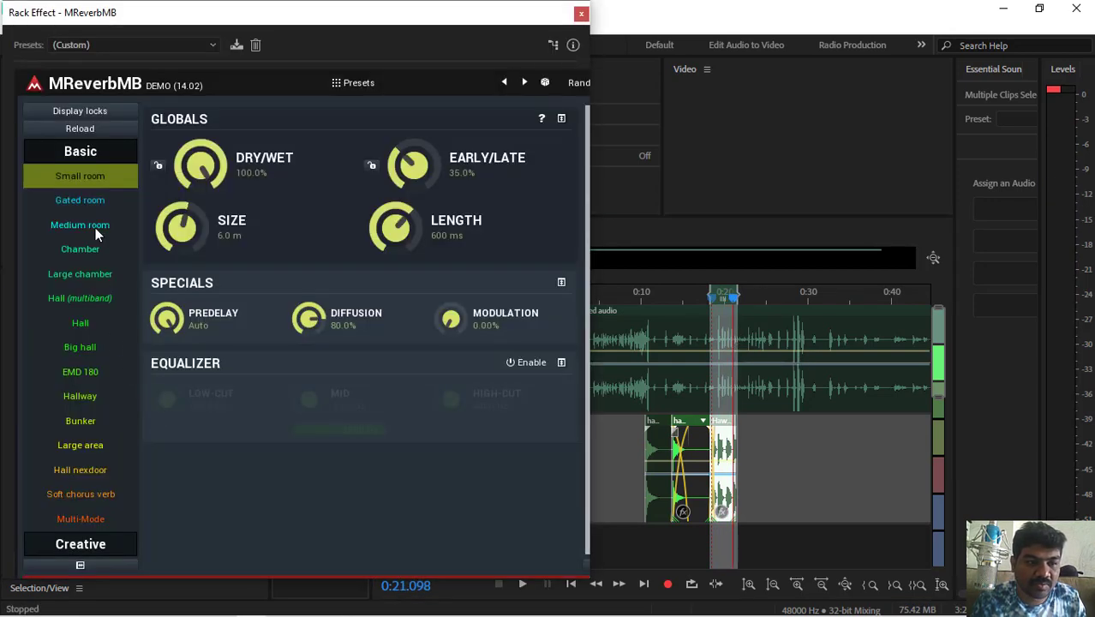
{"action": "left_click", "coordinate": [86, 446]}
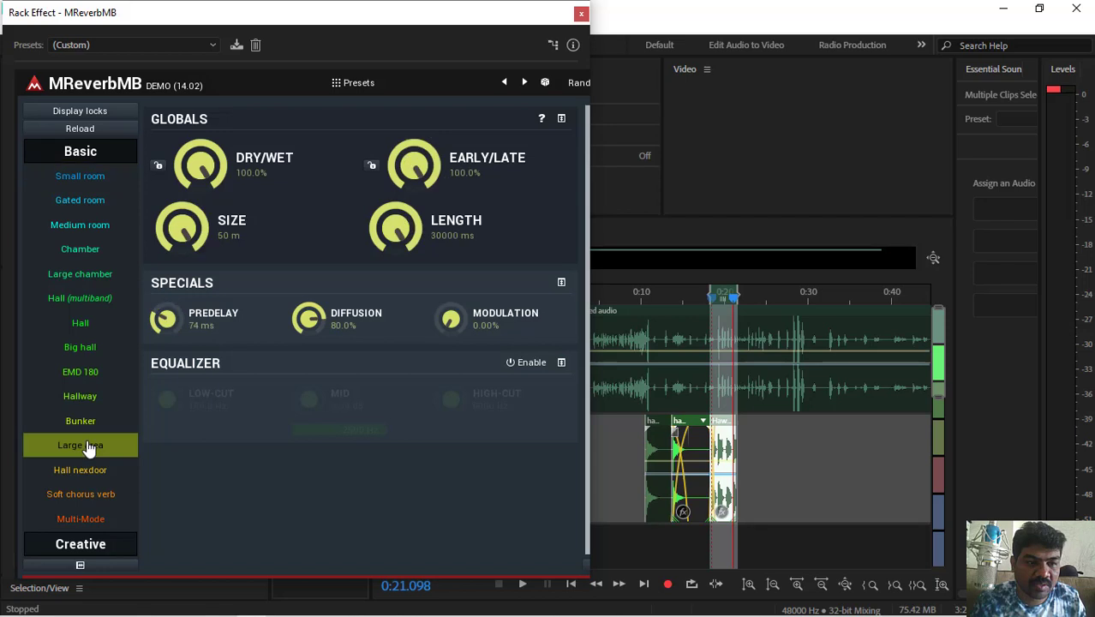
{"action": "left_click", "coordinate": [732, 300]}
{"action": "key", "text": "space"}
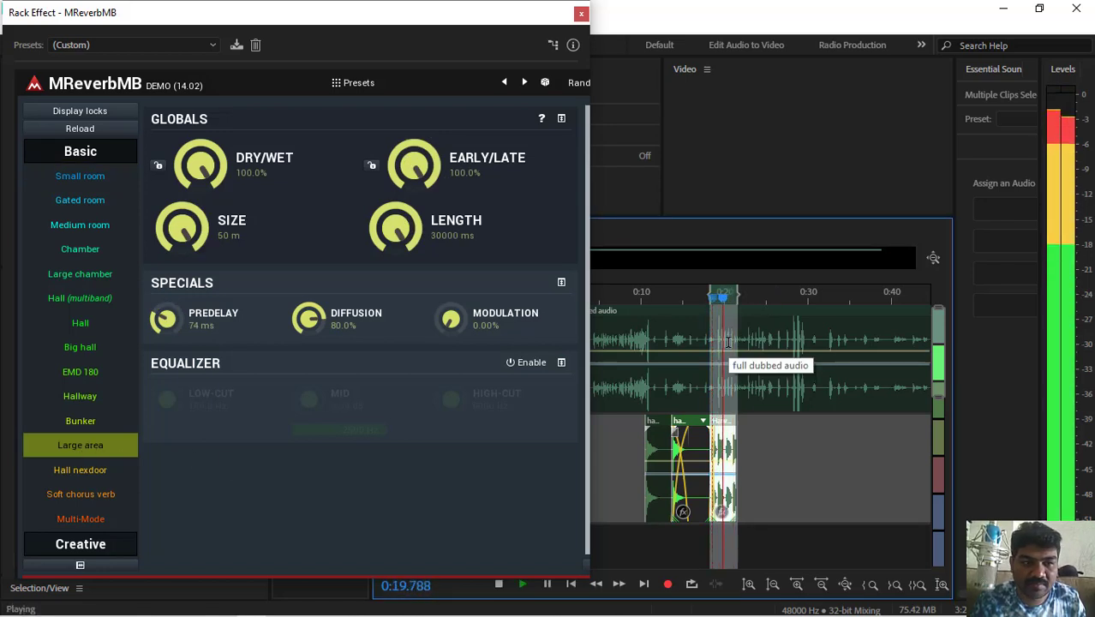
{"action": "key", "text": "space"}
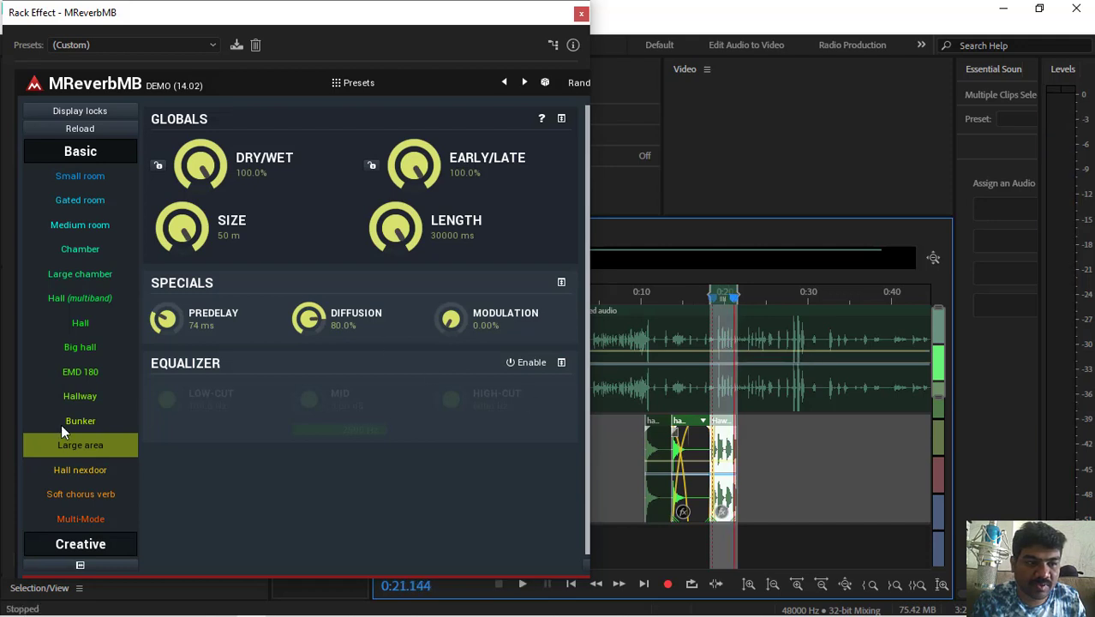
Step: Switch the remaining MReverbMB to the Hallway reverb and play the hawk call clip twice from its start
{"action": "left_click", "coordinate": [87, 396]}
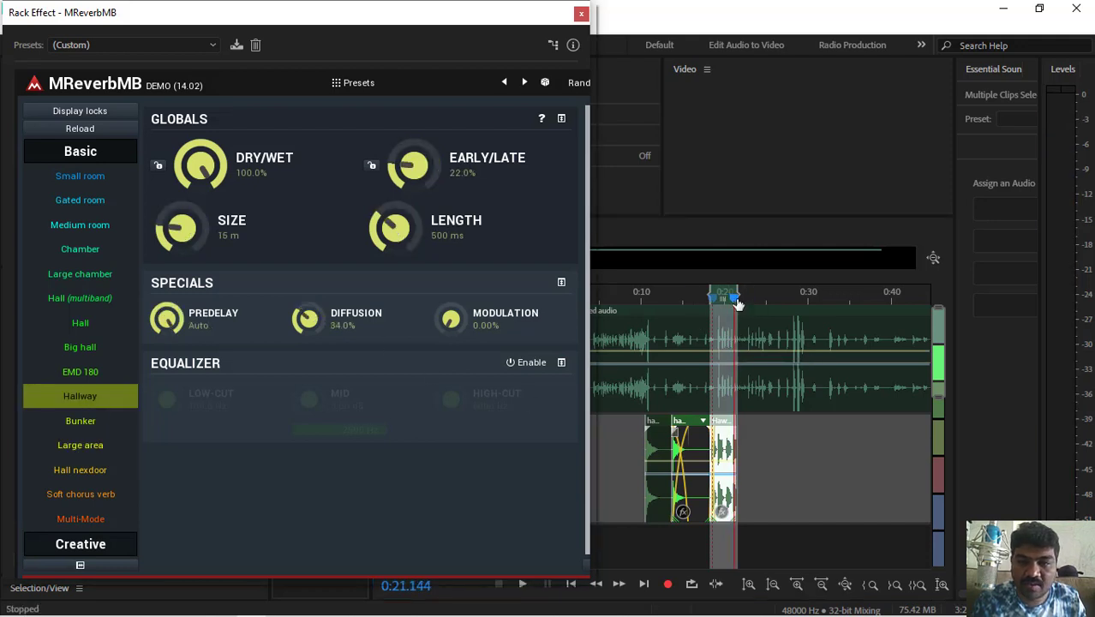
{"action": "left_click_drag", "start_coordinate": [736, 304], "coordinate": [710, 300]}
{"action": "key", "text": "space"}
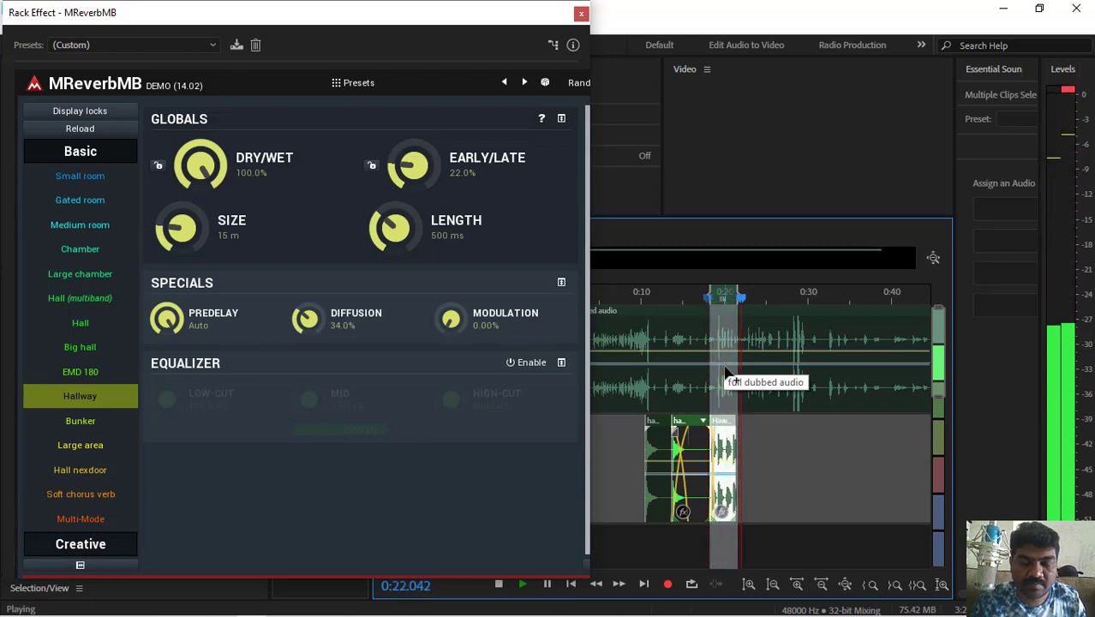
{"action": "key", "text": "space"}
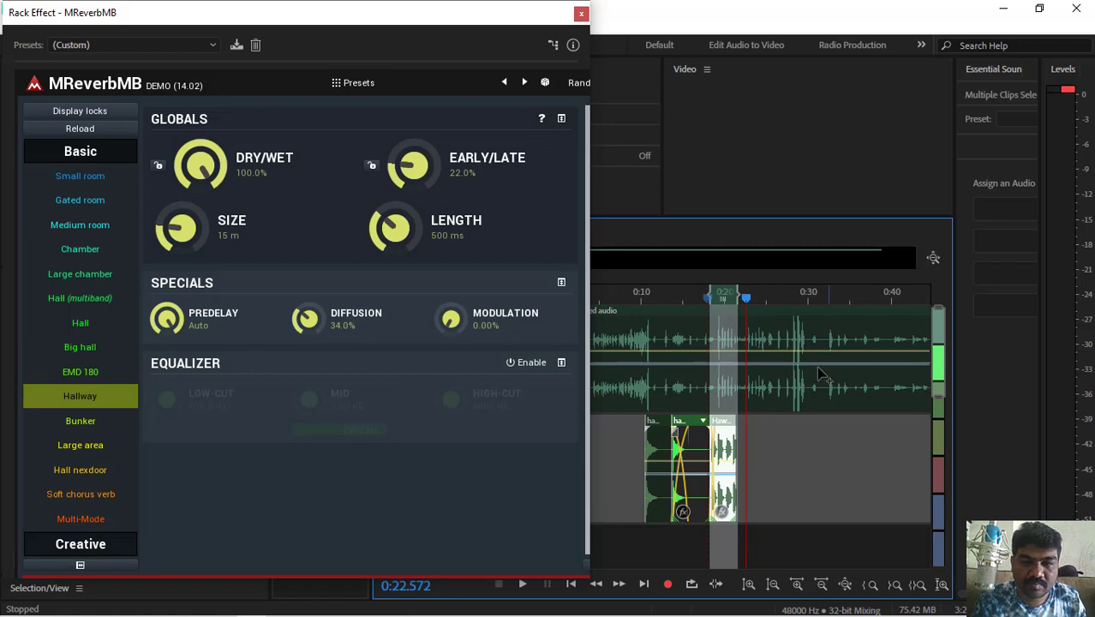
{"action": "left_click_drag", "start_coordinate": [746, 300], "coordinate": [710, 317]}
{"action": "key", "text": "space"}
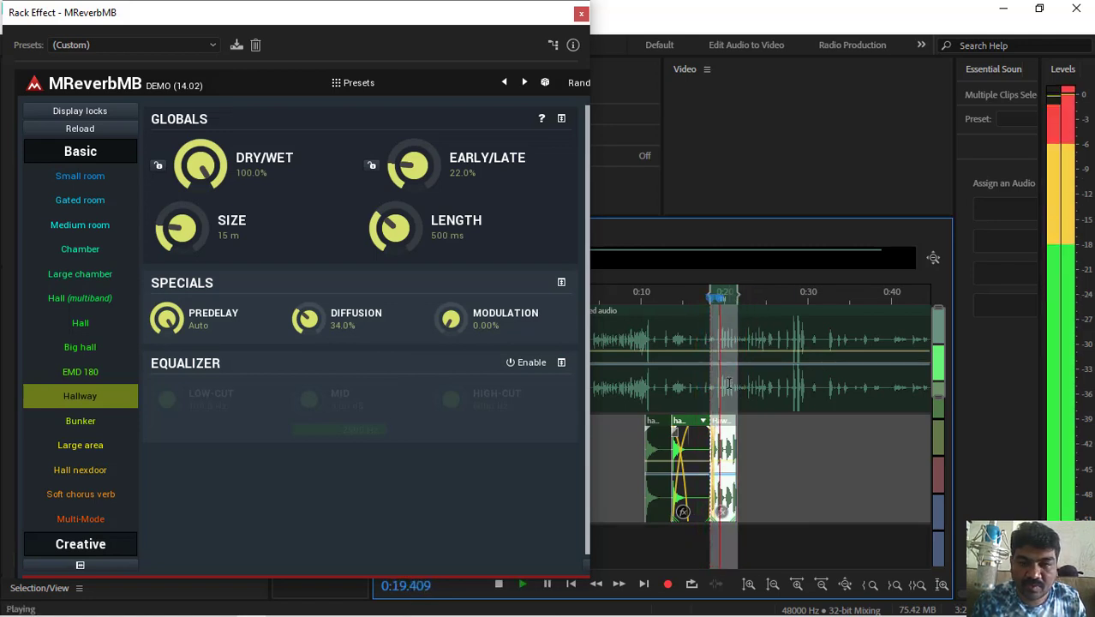
{"action": "key", "text": "space"}
{"action": "mouse_move", "coordinate": [435, 614]}
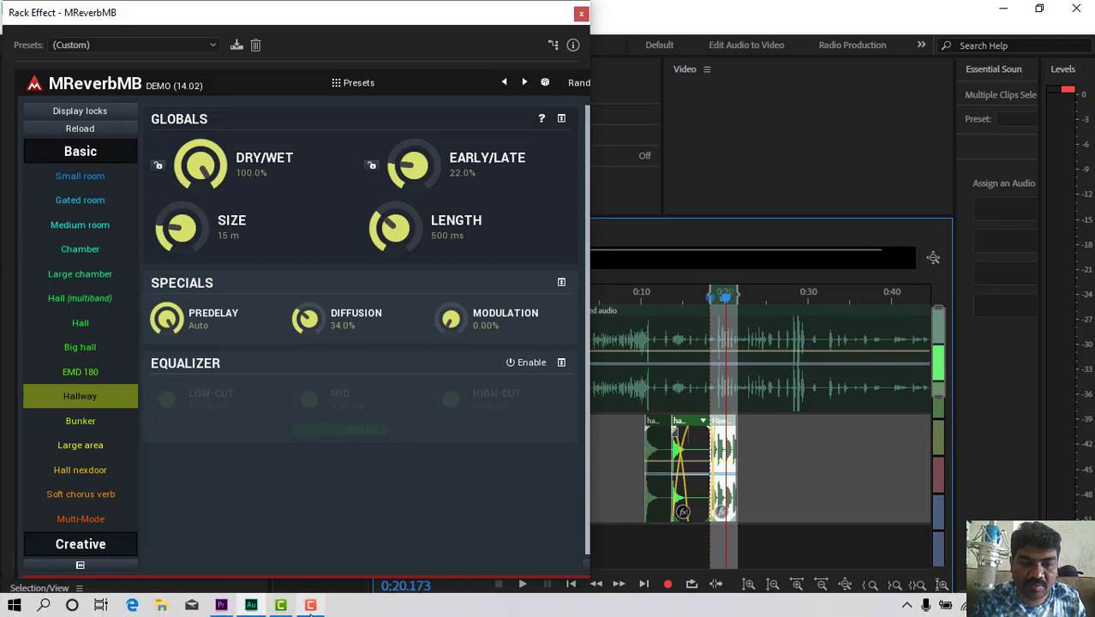
{"action": "left_click", "coordinate": [310, 605]}
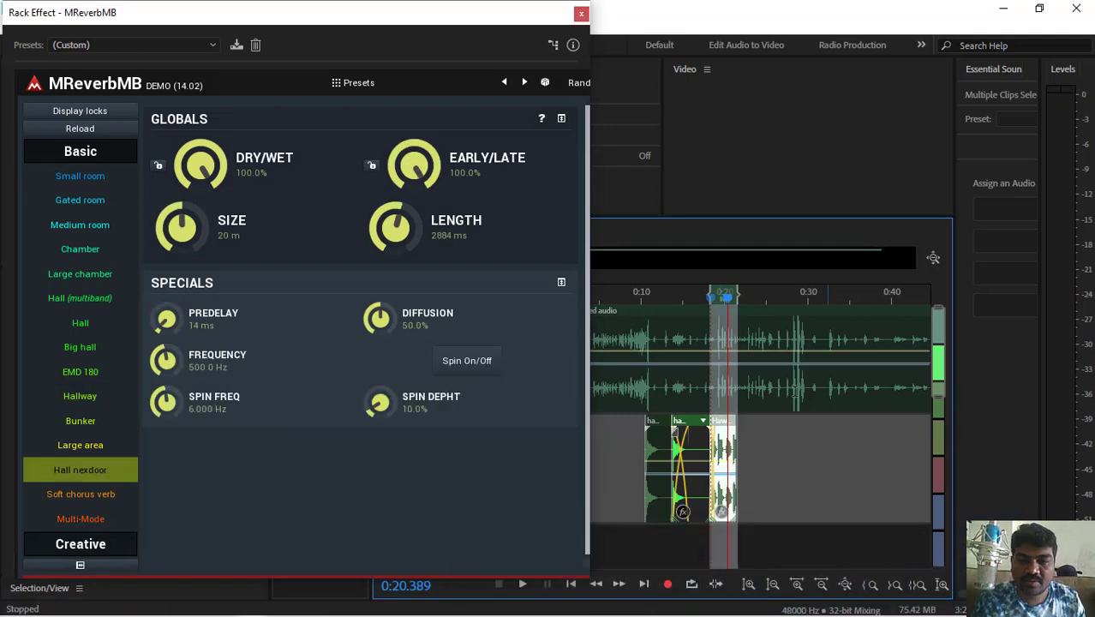
Step: Play the hawk call clip with the Hall nexdoor reverb of MReverbMB, replaying it from just before the clip's start
{"action": "left_click_drag", "start_coordinate": [727, 300], "coordinate": [712, 301]}
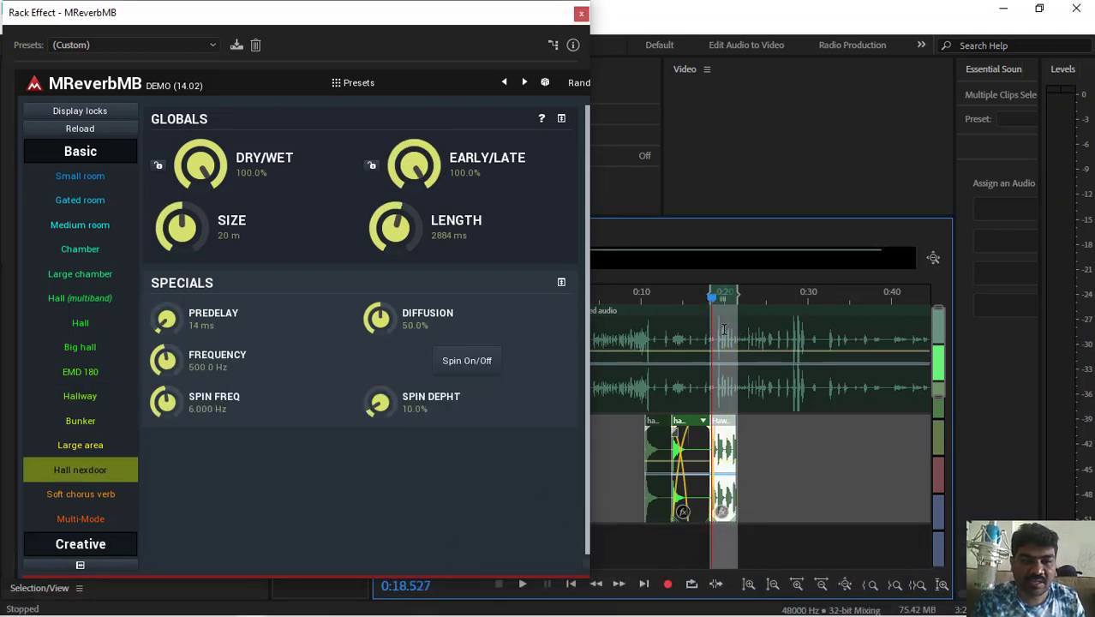
{"action": "key", "text": "space"}
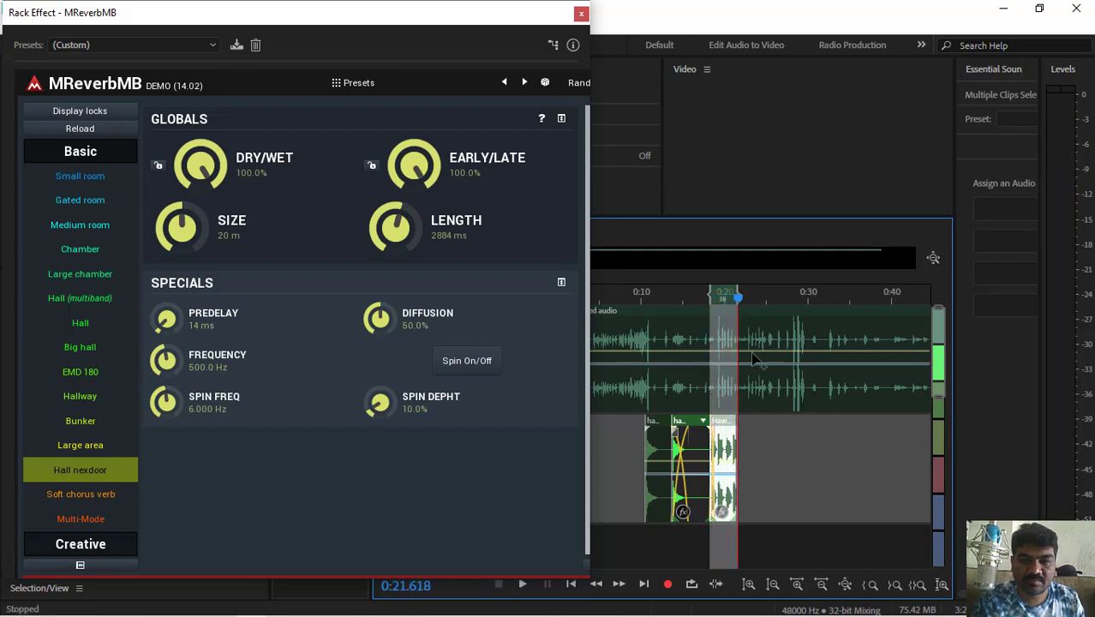
{"action": "left_click_drag", "start_coordinate": [743, 300], "coordinate": [702, 315]}
{"action": "key", "text": "space"}
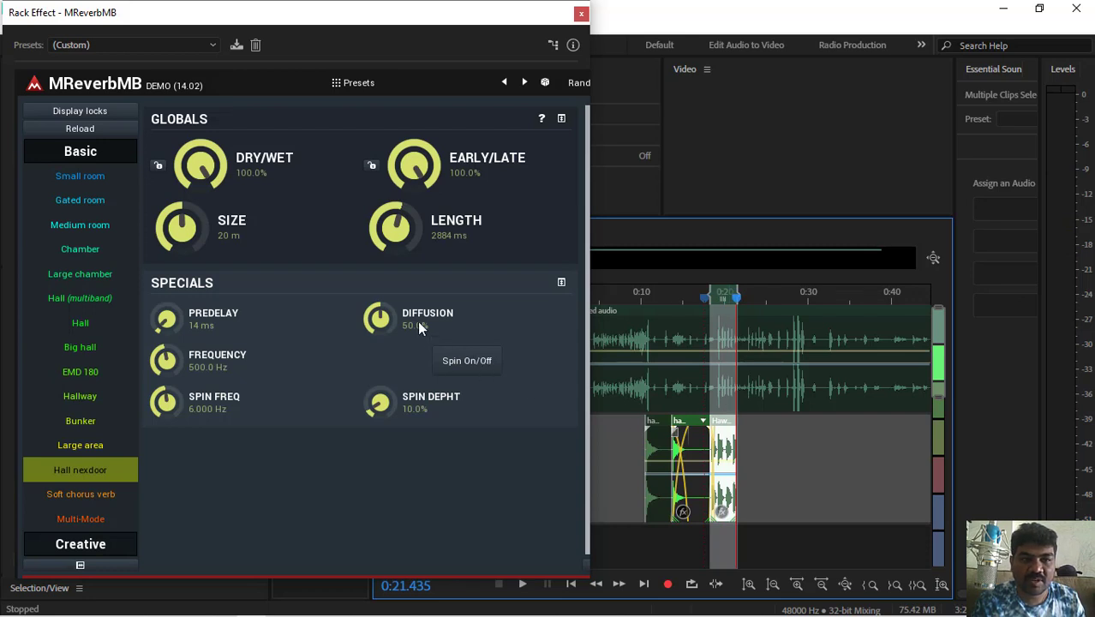
Step: Close the MReverbMB effect window
{"action": "left_click", "coordinate": [580, 14]}
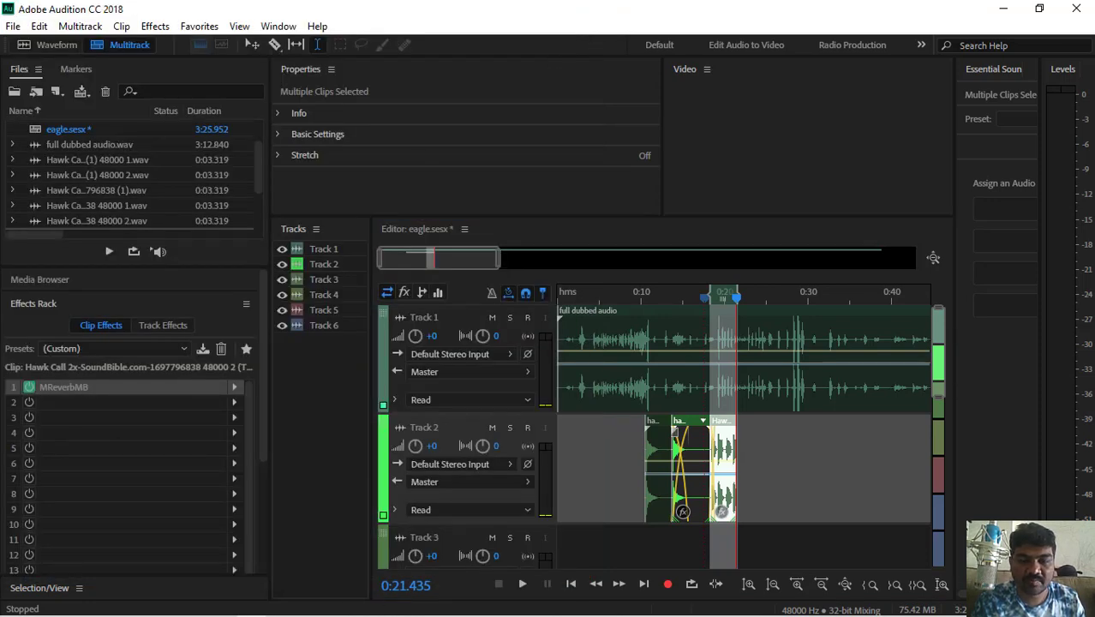
{"action": "mouse_move", "coordinate": [451, 611]}
{"action": "left_click", "coordinate": [310, 604]}
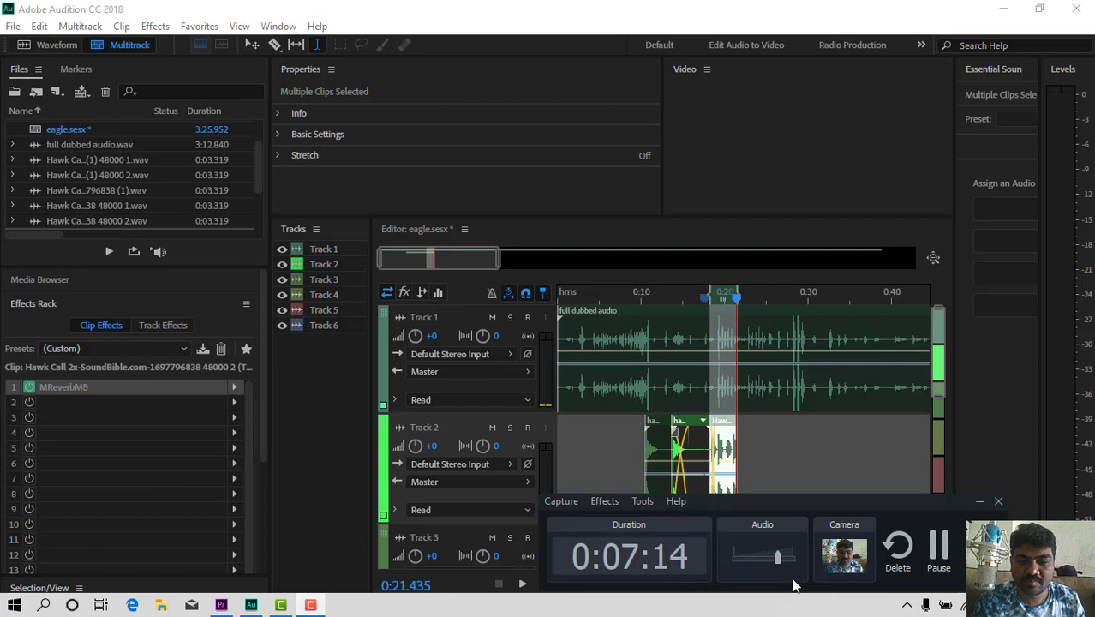
{"action": "left_click", "coordinate": [940, 551]}
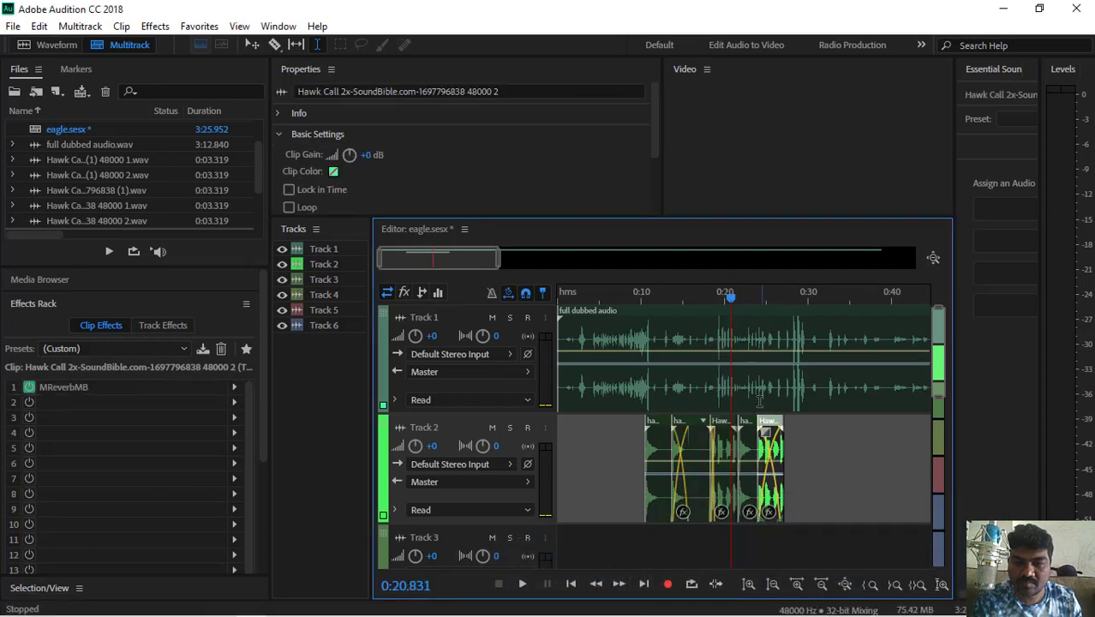
Step: Play the hawk clips on Track 2 under the narration from about 0:21, and again from just before the first clip
{"action": "key", "text": "space"}
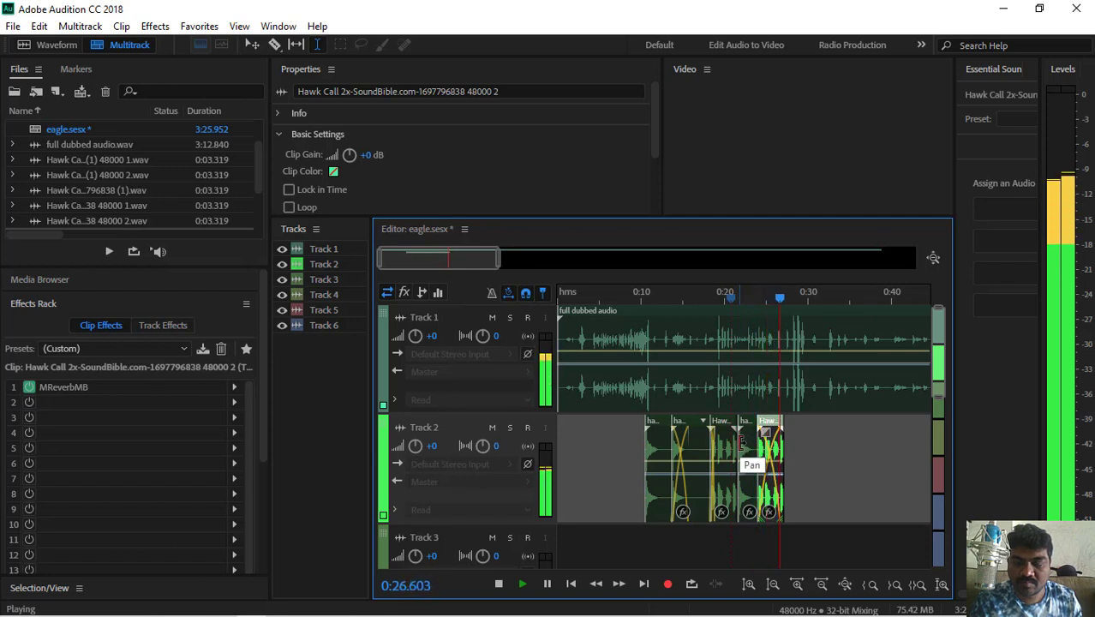
{"action": "key", "text": "space"}
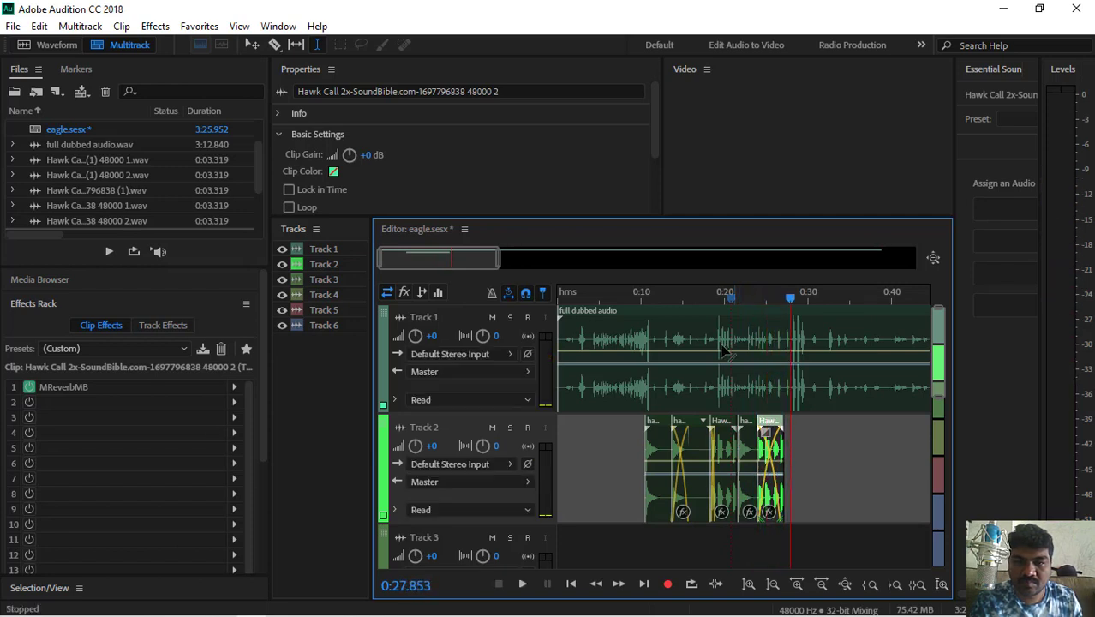
{"action": "left_click", "coordinate": [638, 297]}
{"action": "key", "text": "space"}
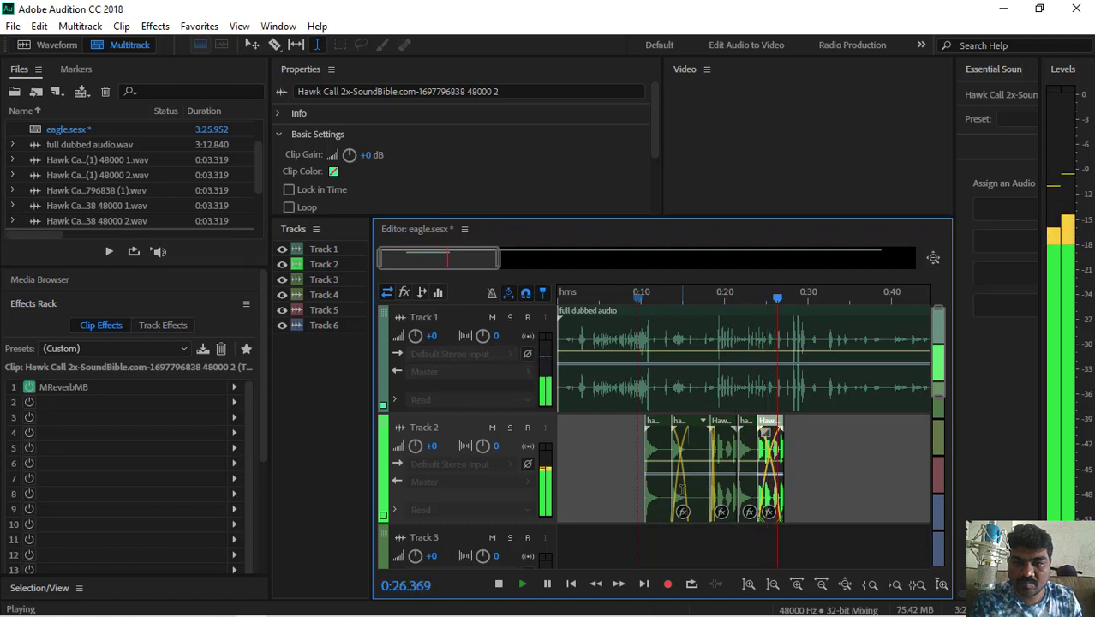
{"action": "key", "text": "space"}
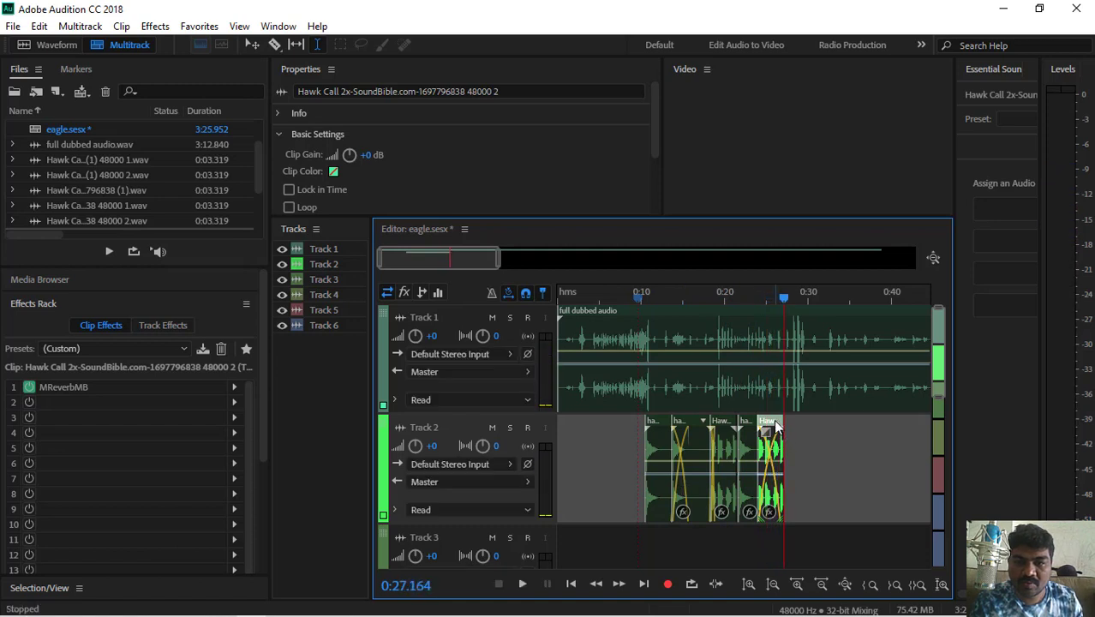
Step: Place a copy of the hawk call clip at the end of the Track 2 clips, at about 0:27, and play it
{"action": "left_click", "coordinate": [728, 433]}
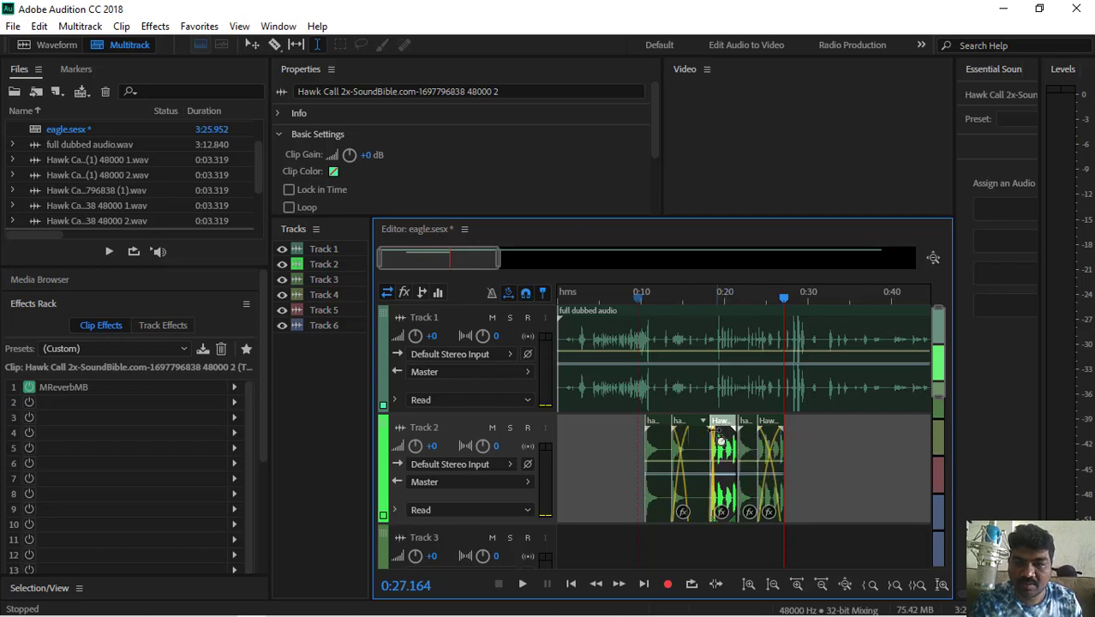
{"action": "left_click", "coordinate": [668, 432]}
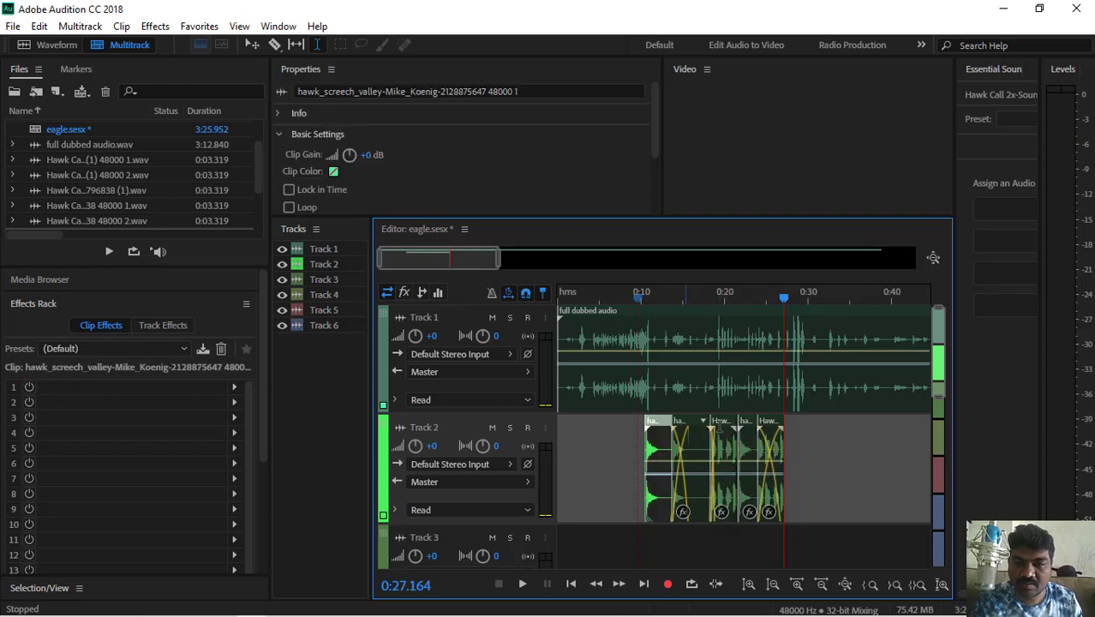
{"action": "left_click", "coordinate": [724, 426]}
{"action": "left_click_drag", "start_coordinate": [724, 425], "coordinate": [801, 426]}
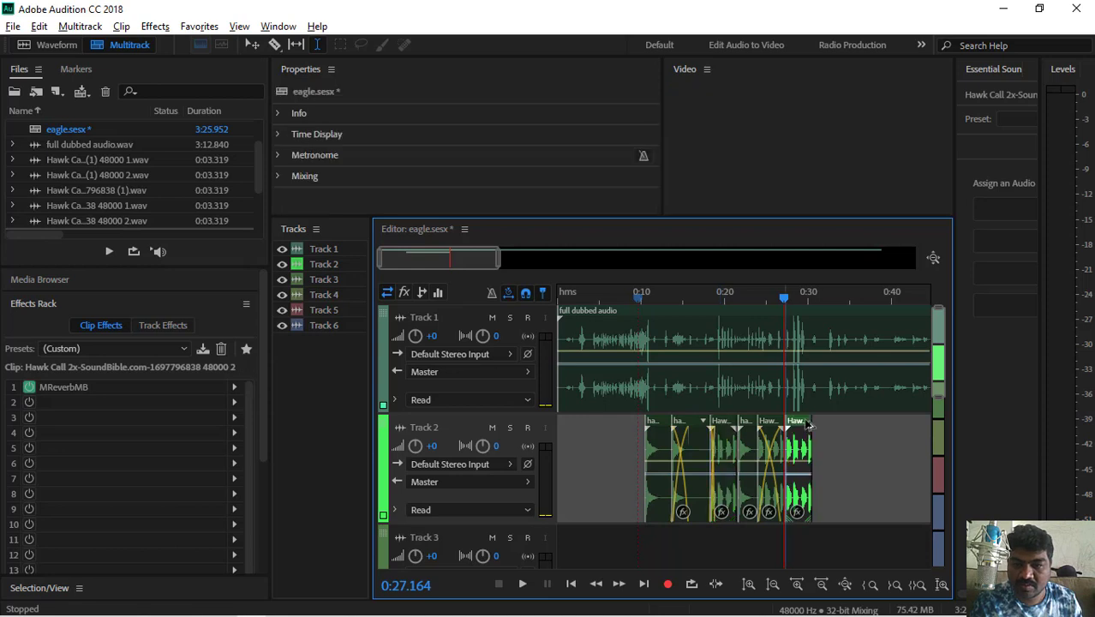
{"action": "left_click", "coordinate": [799, 424]}
{"action": "key", "text": "space"}
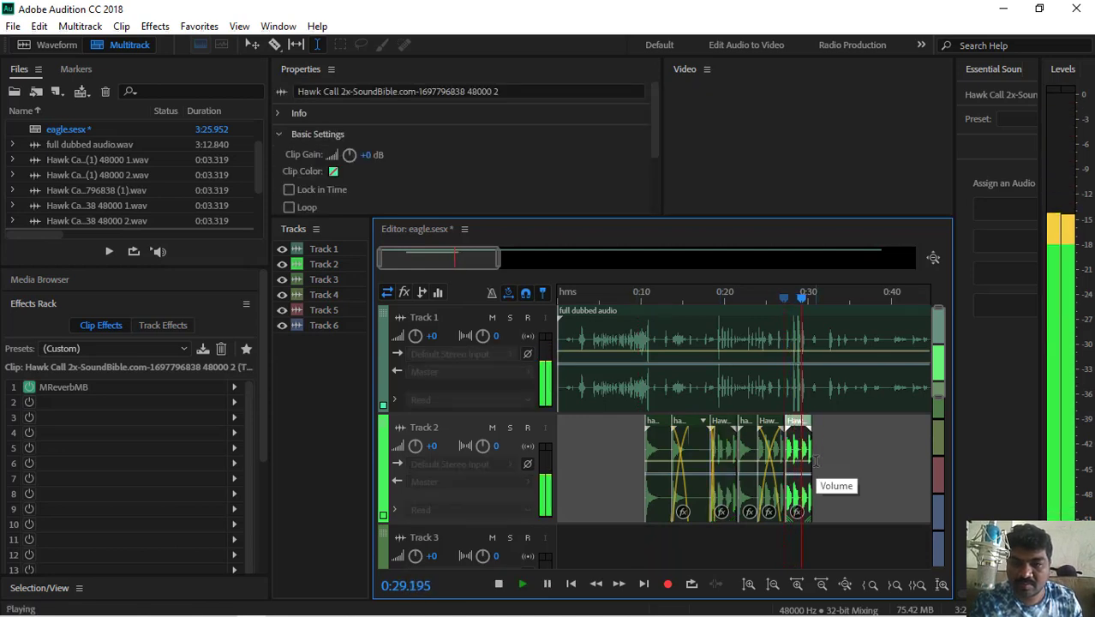
{"action": "key", "text": "space"}
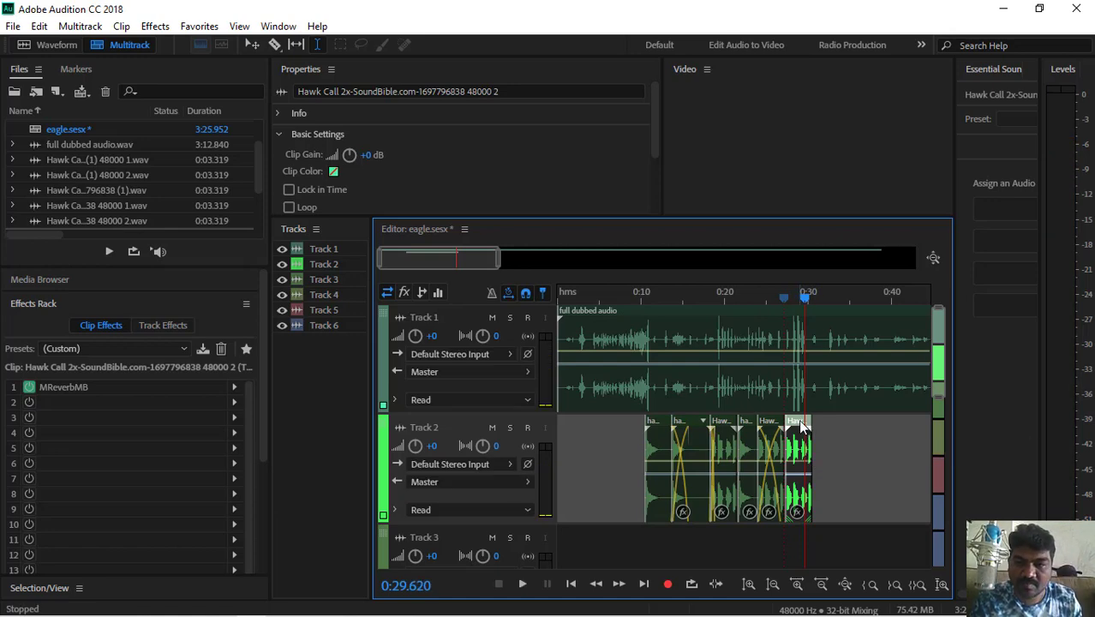
Step: Open the last hawk call clip of Track 2 in the waveform editor and play it from its start
{"action": "double_click", "coordinate": [799, 418]}
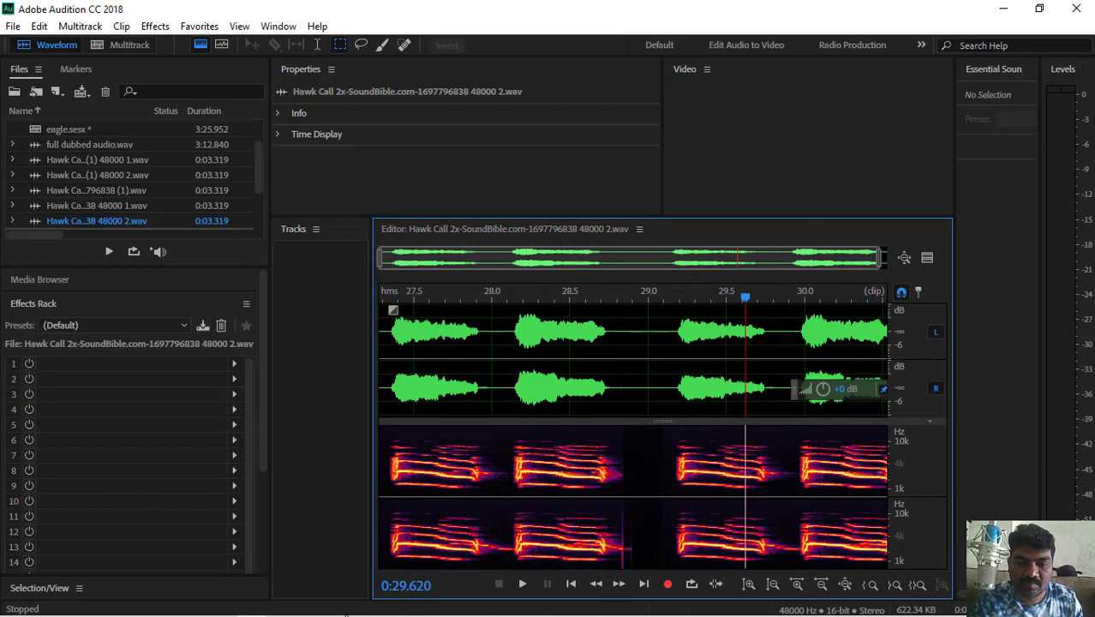
{"action": "left_click", "coordinate": [312, 604]}
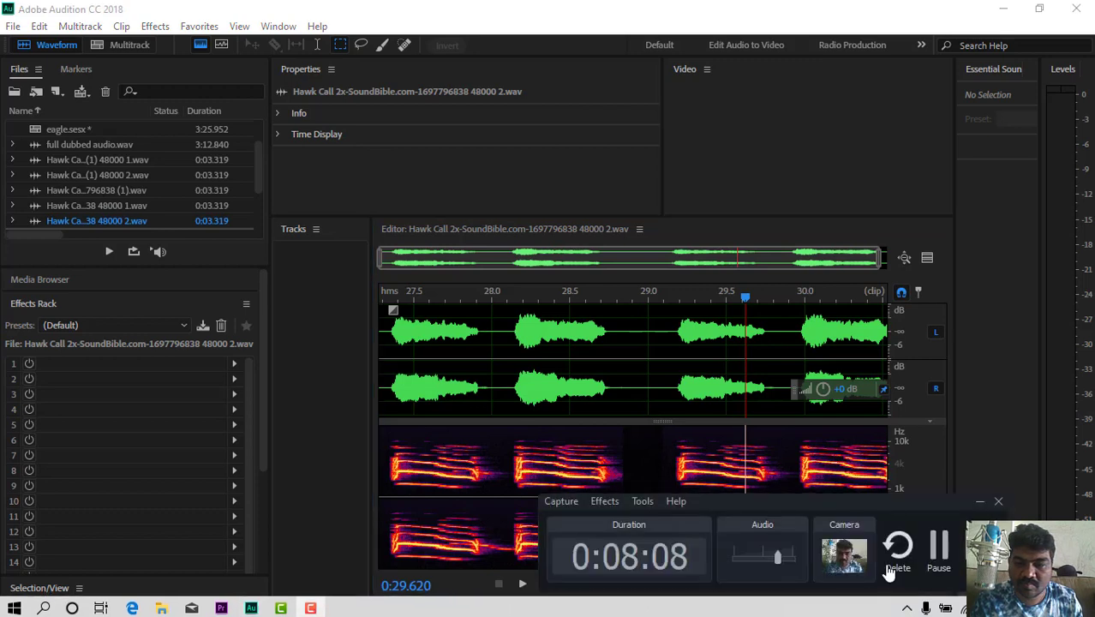
{"action": "left_click", "coordinate": [936, 543]}
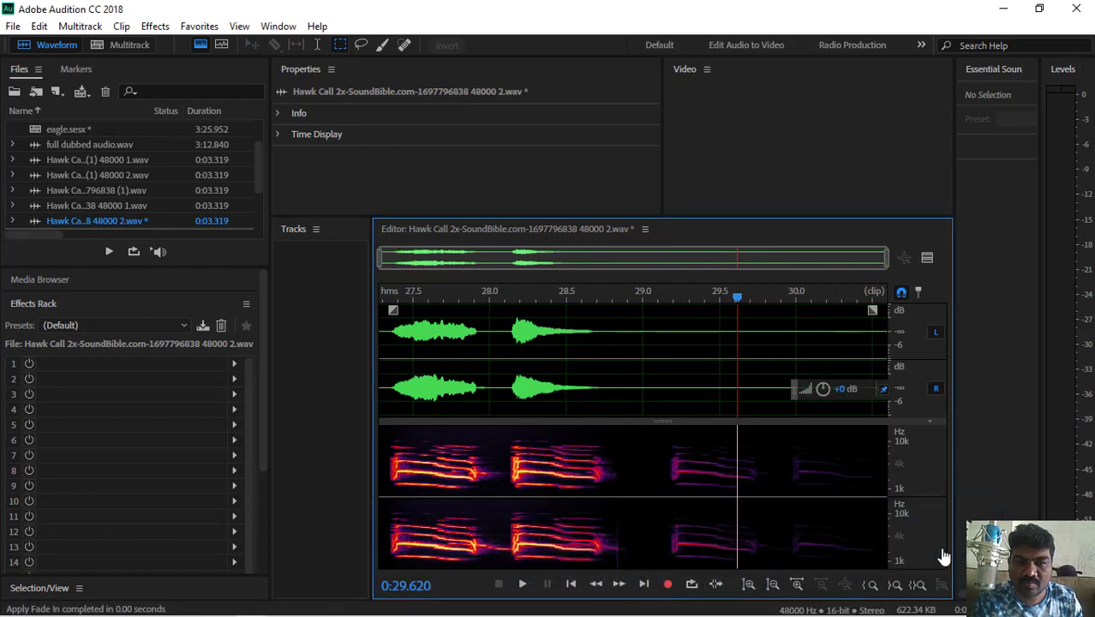
{"action": "left_click", "coordinate": [386, 359]}
{"action": "key", "text": "space"}
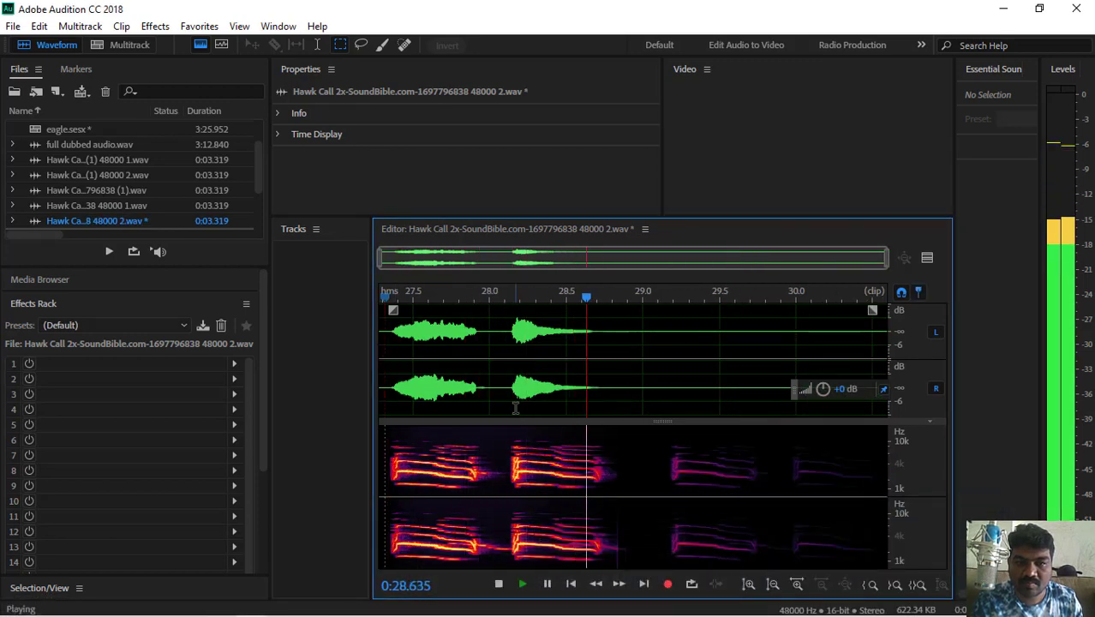
{"action": "key", "text": "space"}
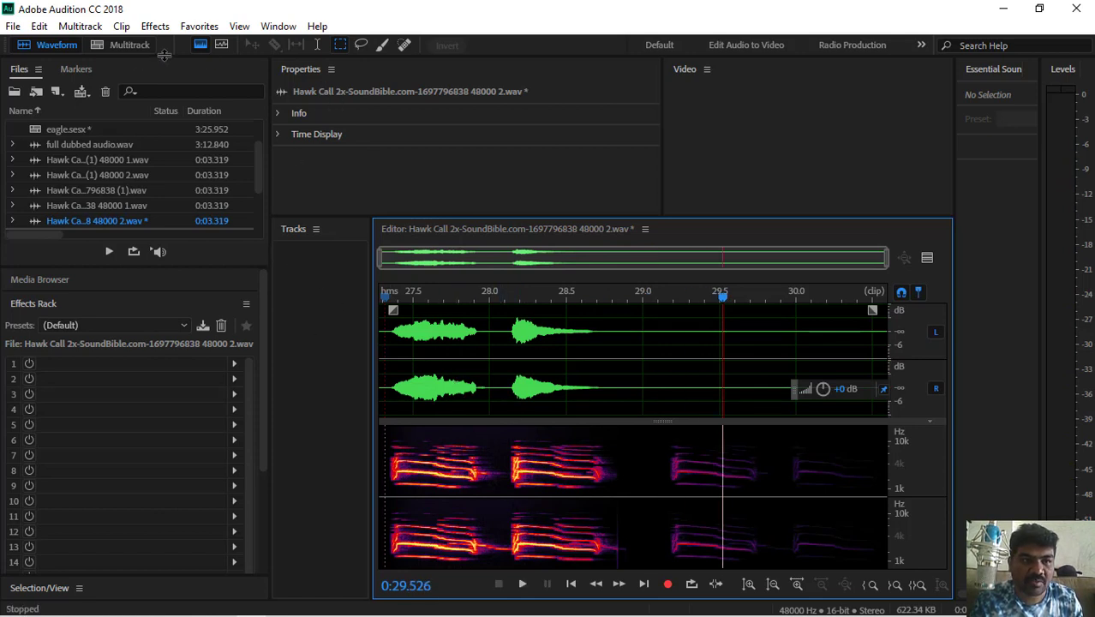
Step: Return to the multitrack session and play the last hawk call clip from just before its start
{"action": "left_click", "coordinate": [131, 50]}
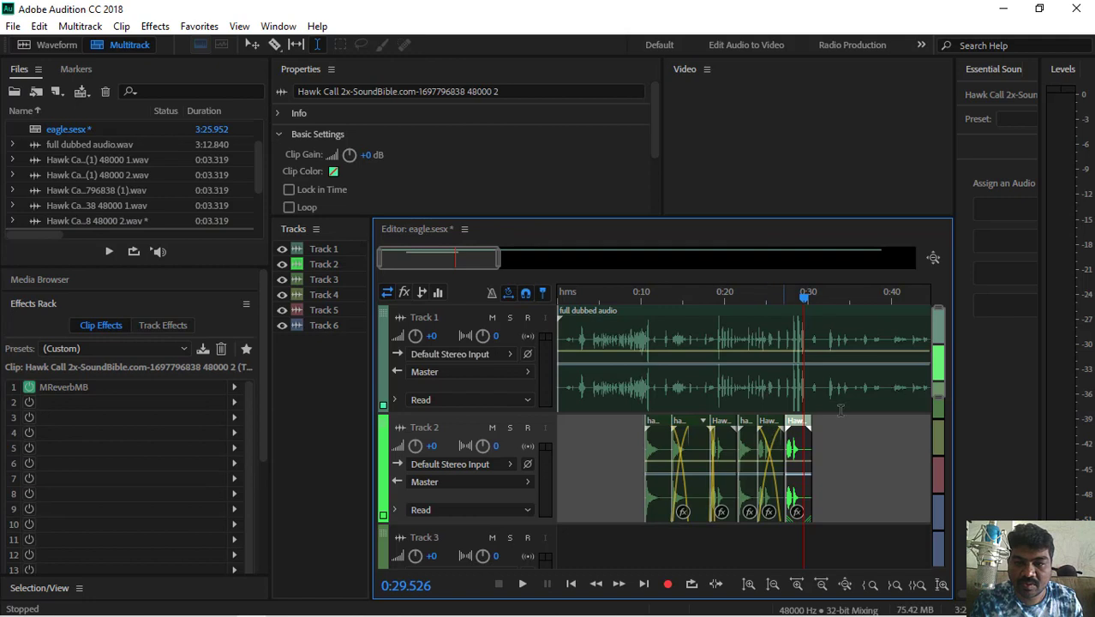
{"action": "left_click_drag", "start_coordinate": [801, 300], "coordinate": [778, 299]}
{"action": "key", "text": "space"}
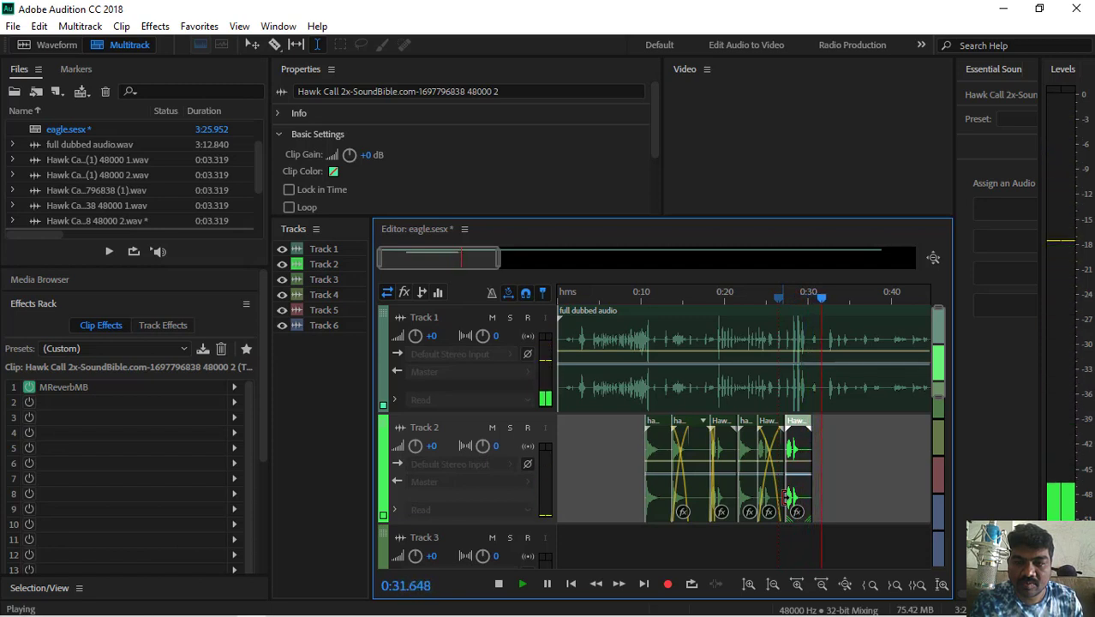
{"action": "key", "text": "space"}
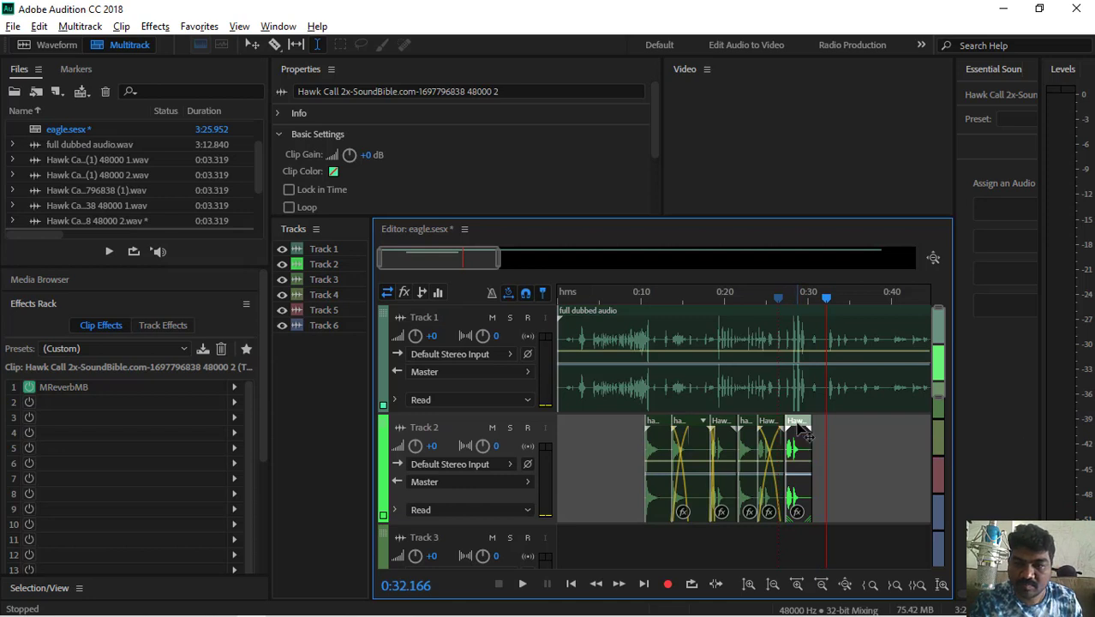
Step: Place another copy of the hawk call clip at about 0:30 on Track 2 and play the clips under the narration
{"action": "left_click_drag", "start_coordinate": [818, 425], "coordinate": [821, 411]}
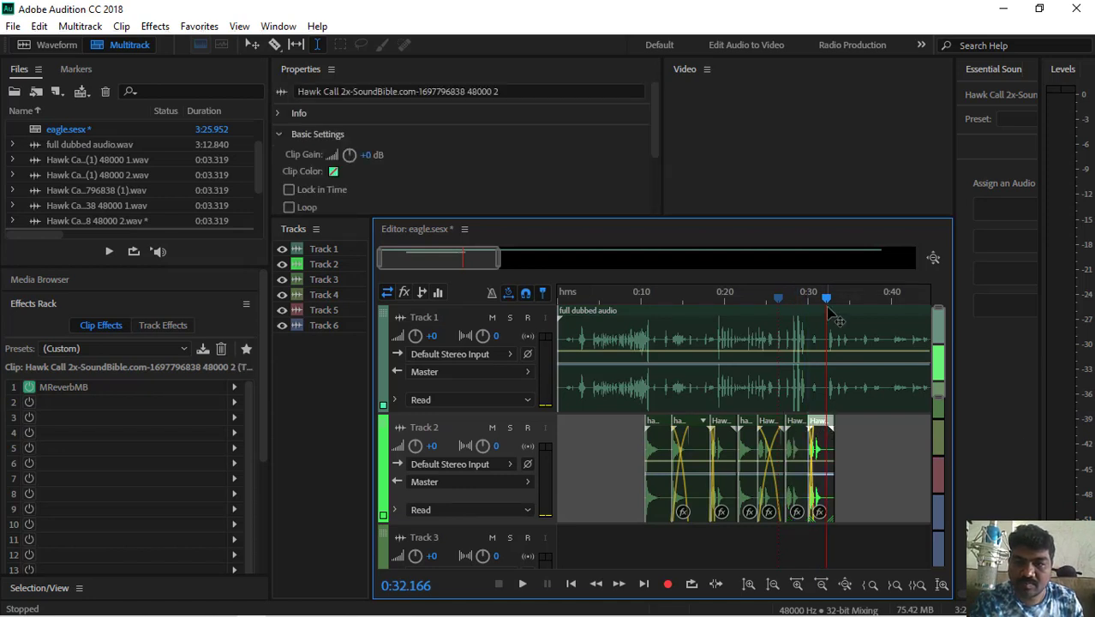
{"action": "left_click_drag", "start_coordinate": [827, 300], "coordinate": [788, 300]}
{"action": "key", "text": "space"}
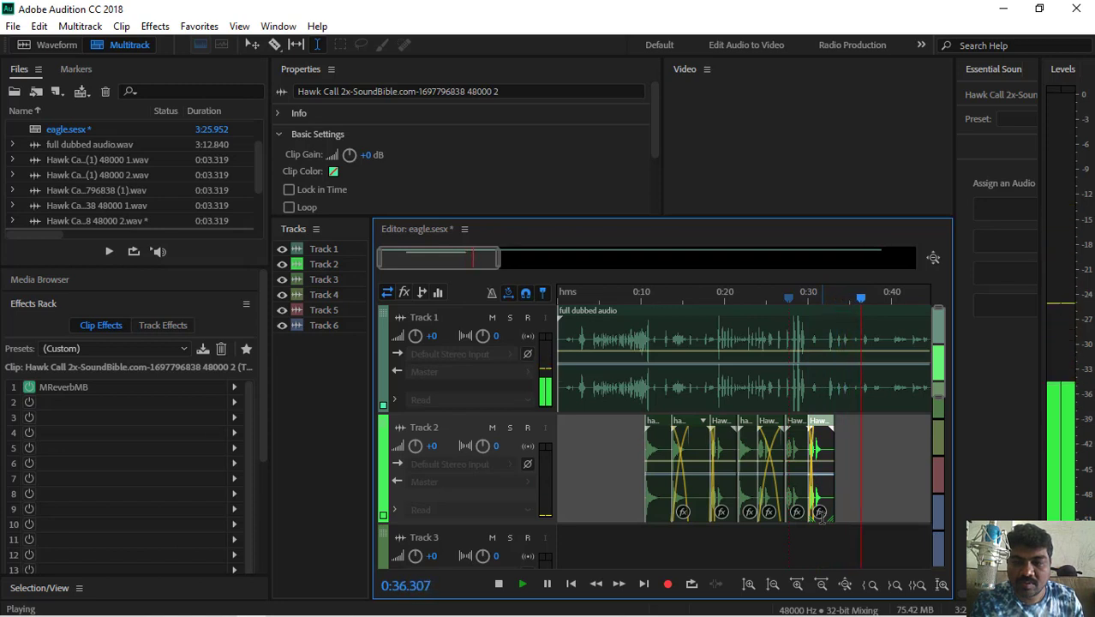
{"action": "key", "text": "space"}
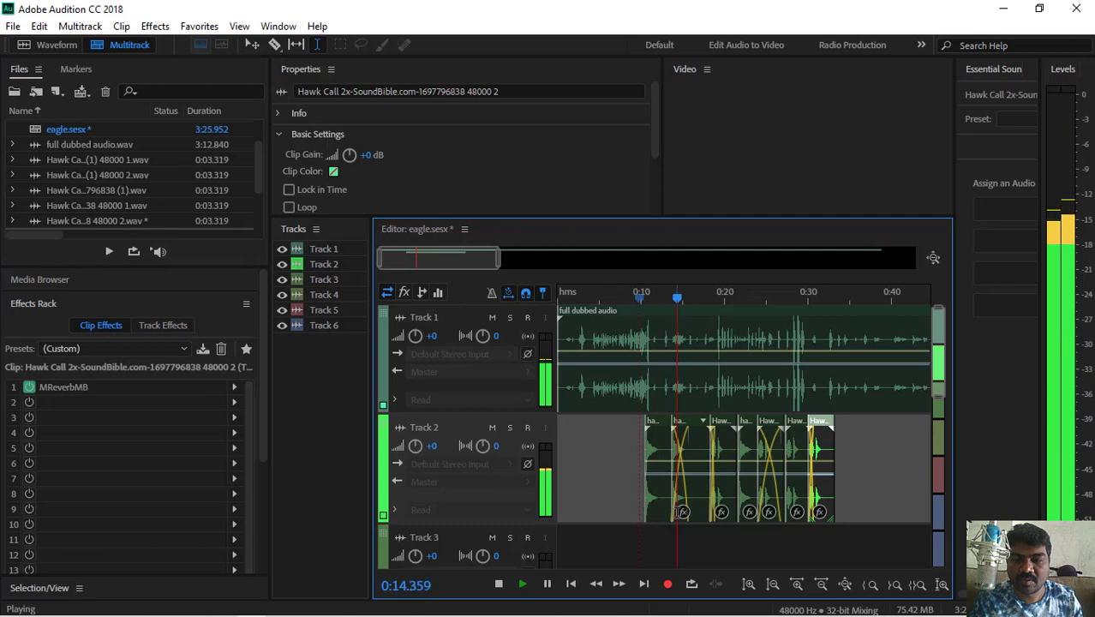
{"action": "key", "text": "space"}
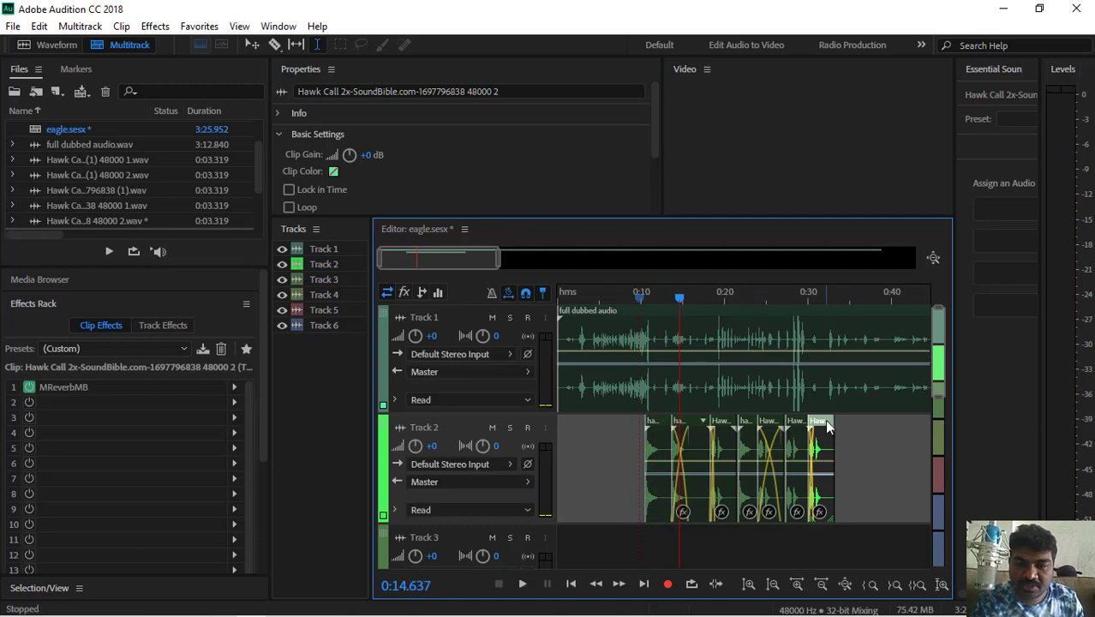
Step: Select the last two hawk call clips on Track 2 together and dismiss the Windows Defender notification
{"action": "left_click", "coordinate": [796, 419]}
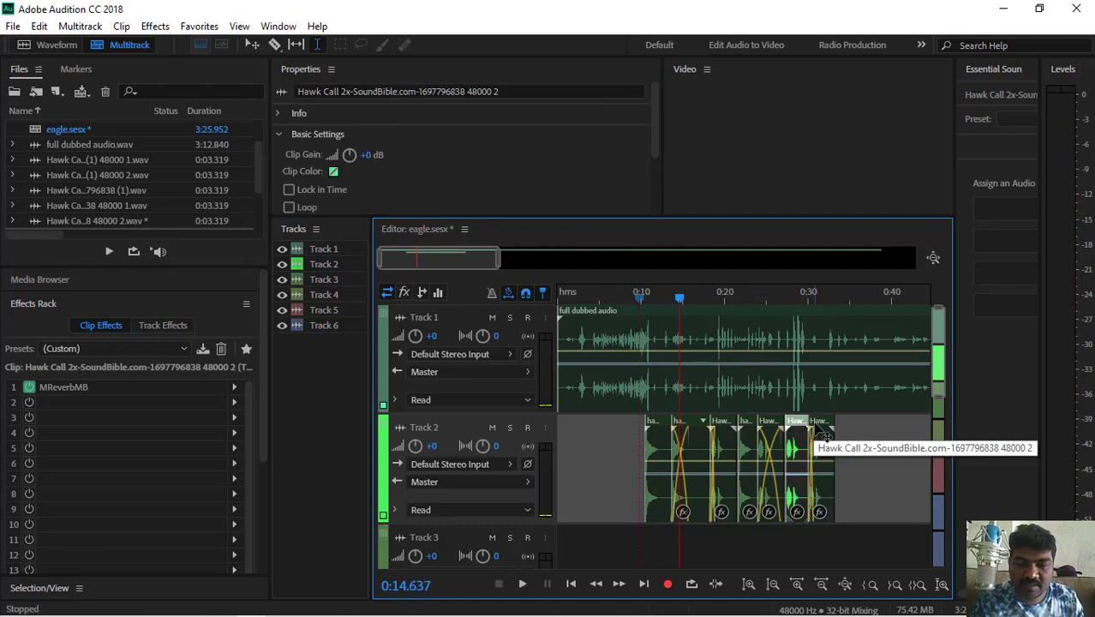
{"action": "left_click", "coordinate": [820, 426], "text": "ctrl"}
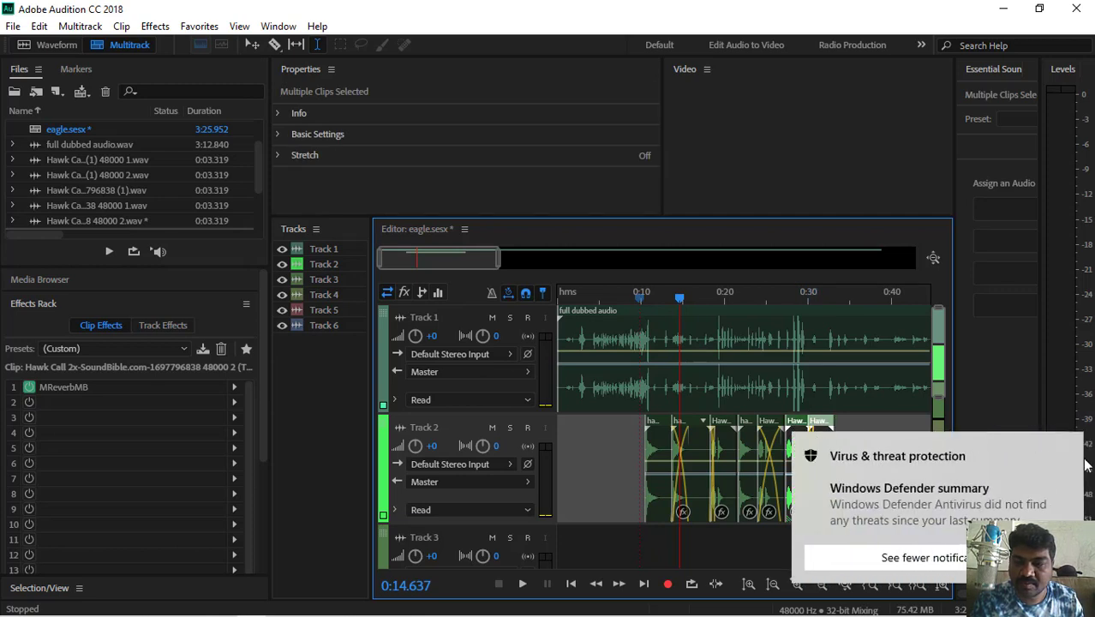
{"action": "left_click", "coordinate": [1071, 447]}
{"action": "mouse_move", "coordinate": [397, 610]}
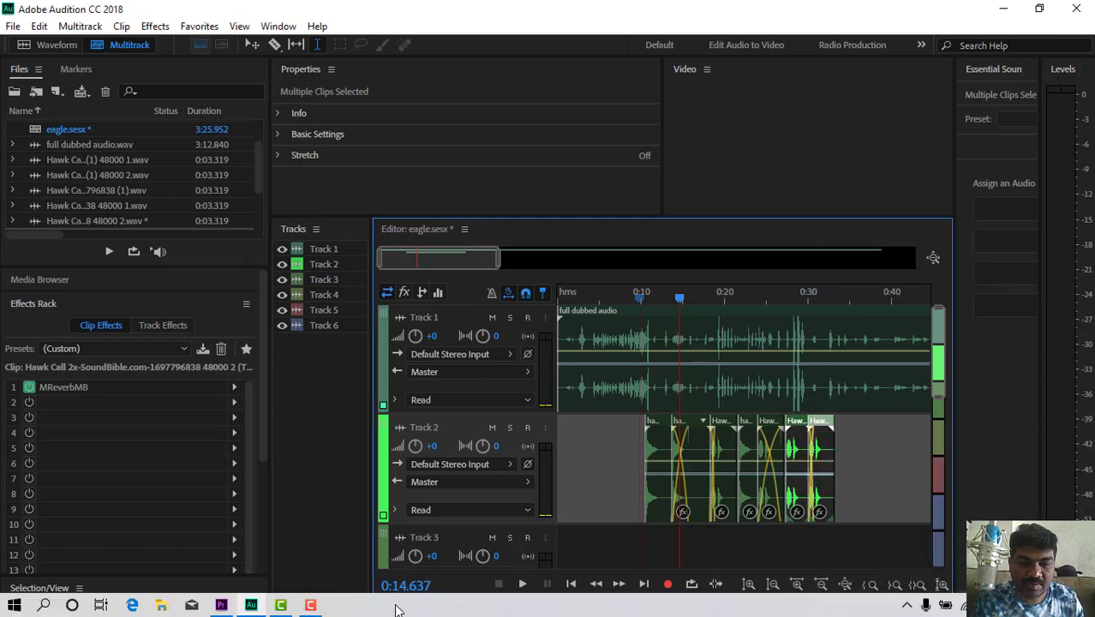
{"action": "left_click", "coordinate": [311, 605]}
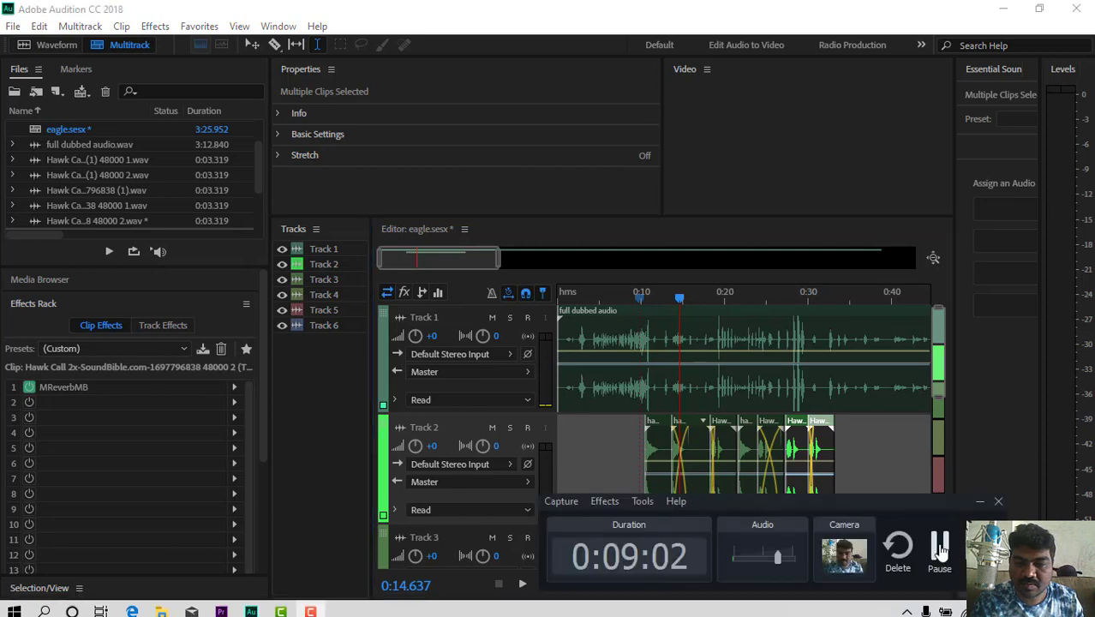
{"action": "left_click", "coordinate": [940, 549]}
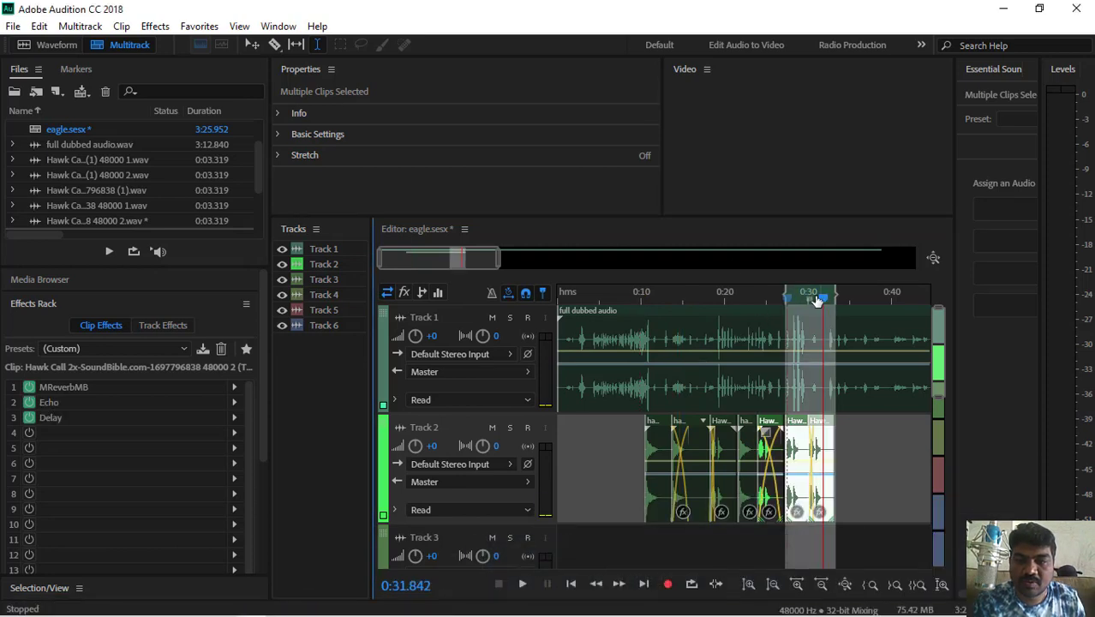
Step: Play the session from about 0:15 through the last two hawk call clips
{"action": "left_click_drag", "start_coordinate": [818, 300], "coordinate": [684, 298]}
{"action": "key", "text": "space"}
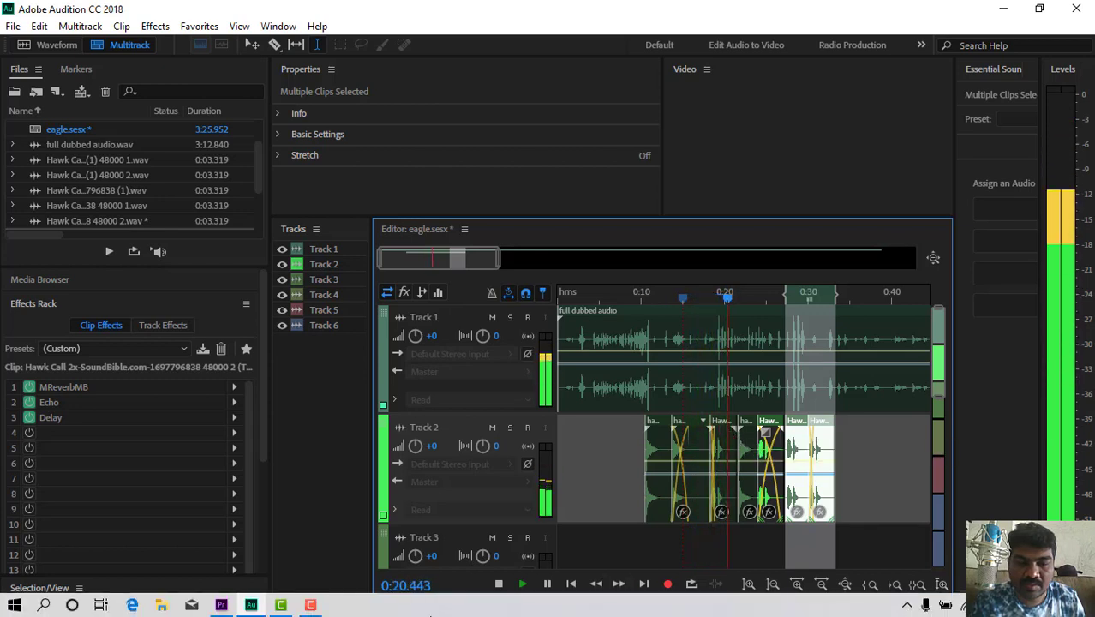
{"action": "mouse_move", "coordinate": [310, 605]}
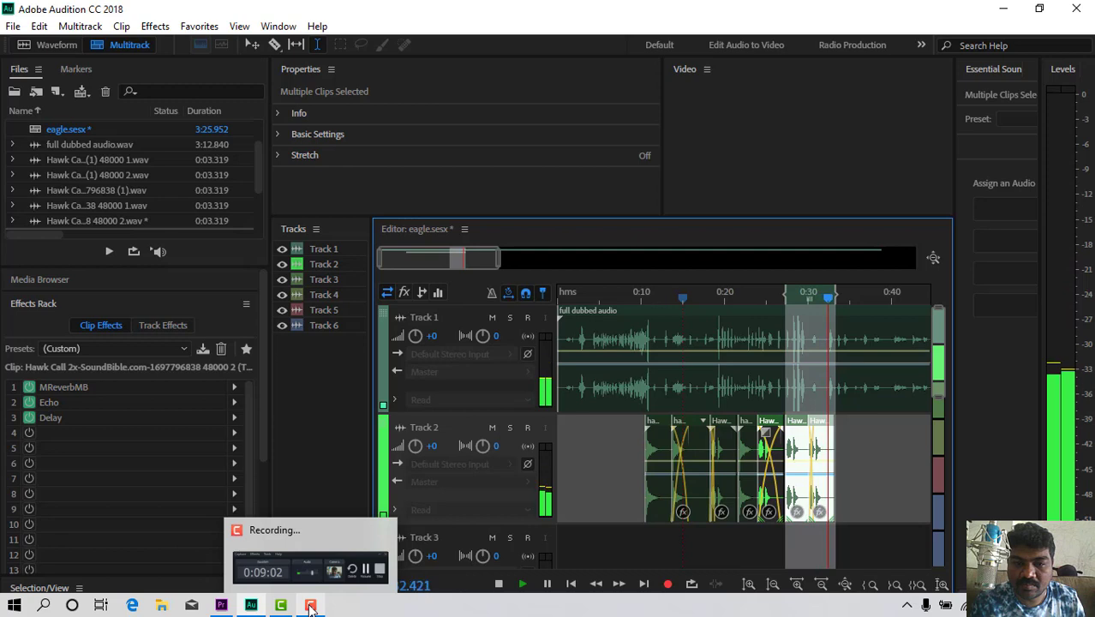
{"action": "key", "text": "space"}
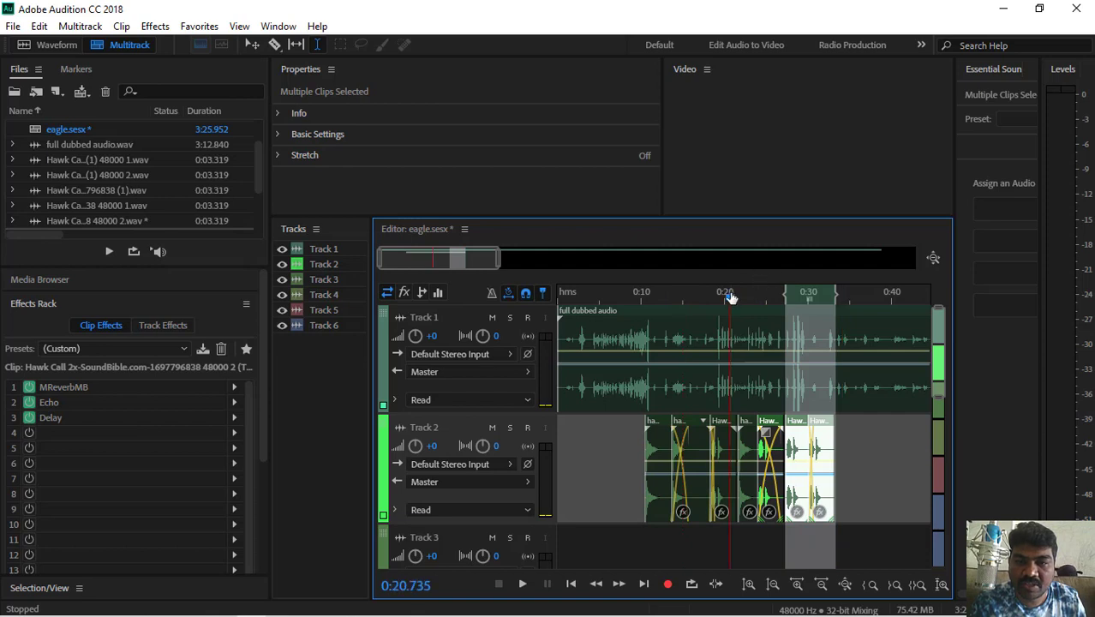
Step: Select all the hawk clips on Track 2 and play the session from about 0:10
{"action": "left_click", "coordinate": [857, 478]}
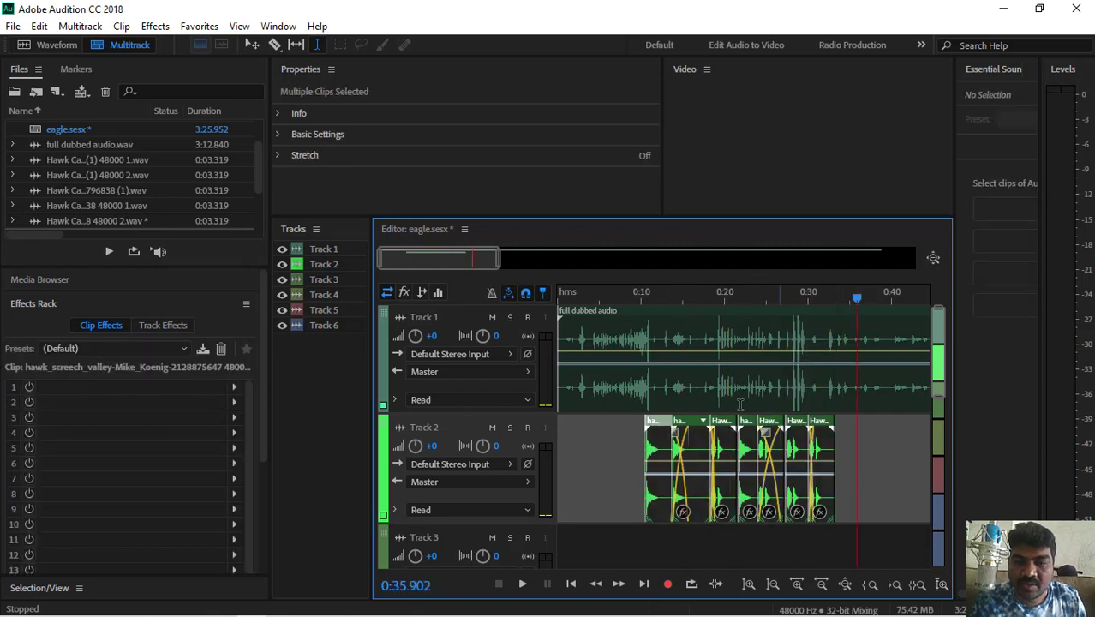
{"action": "left_click", "coordinate": [652, 300]}
{"action": "left_click", "coordinate": [642, 299]}
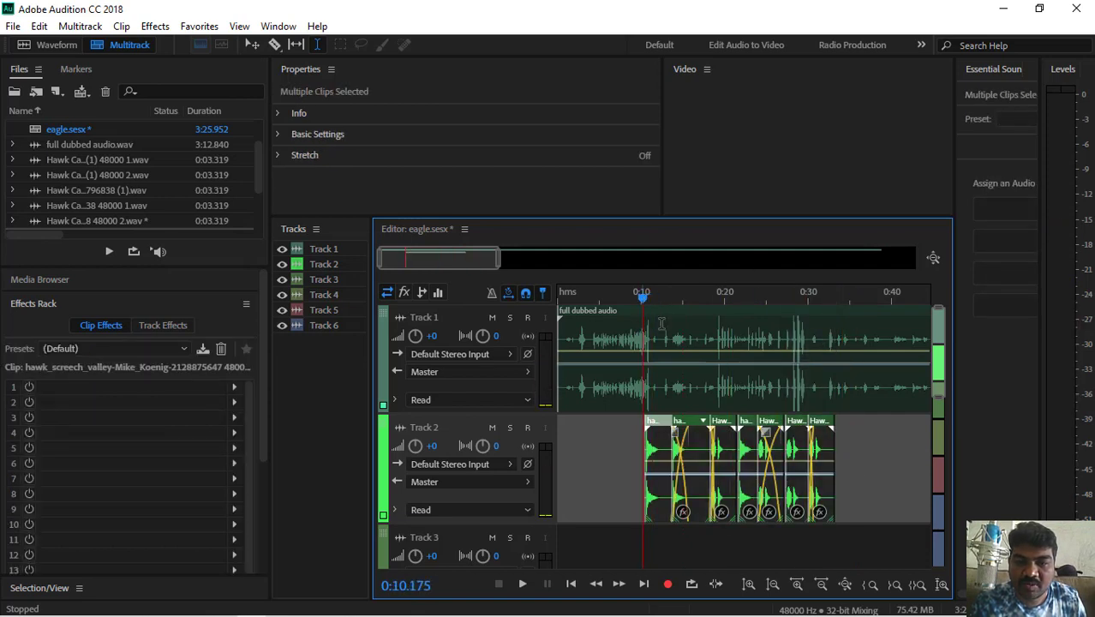
{"action": "key", "text": "space"}
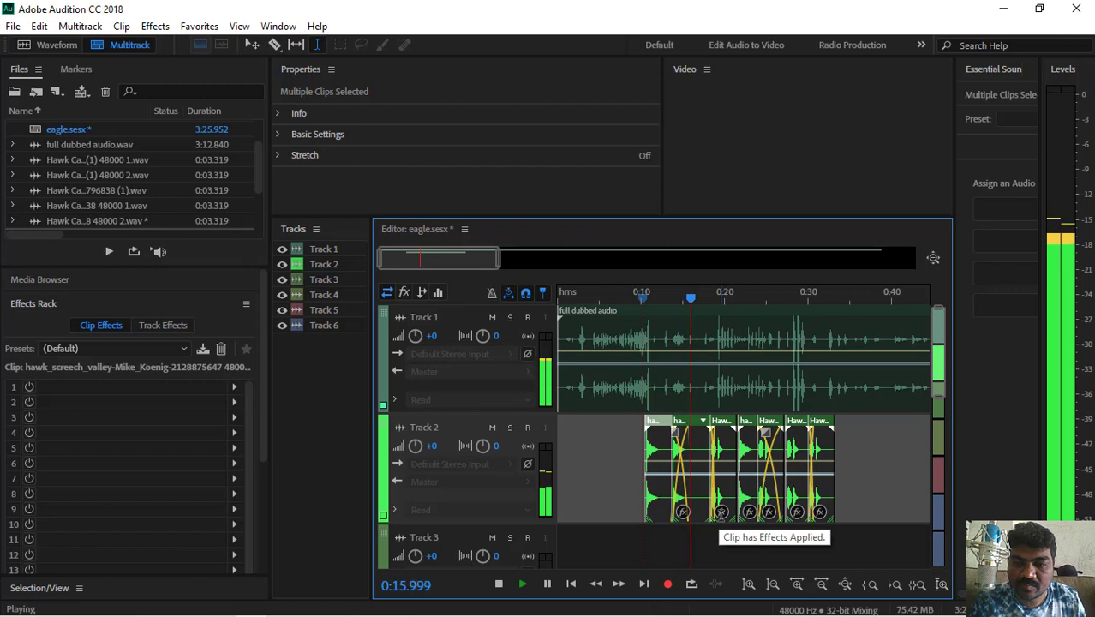
{"action": "key", "text": "space"}
{"action": "left_click", "coordinate": [310, 611]}
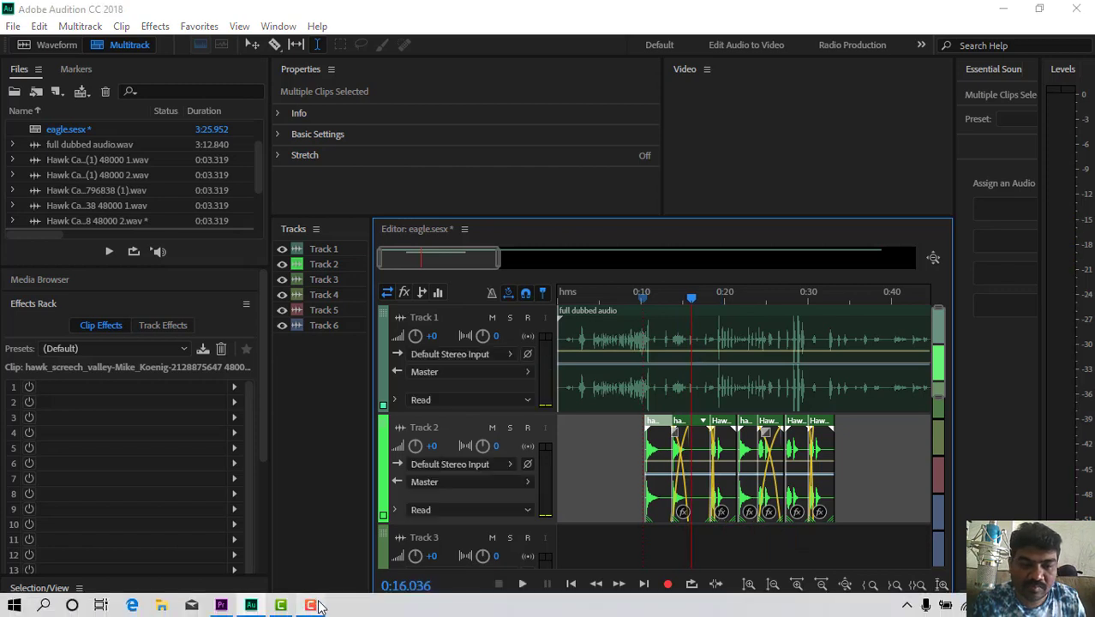
{"action": "left_click", "coordinate": [940, 566]}
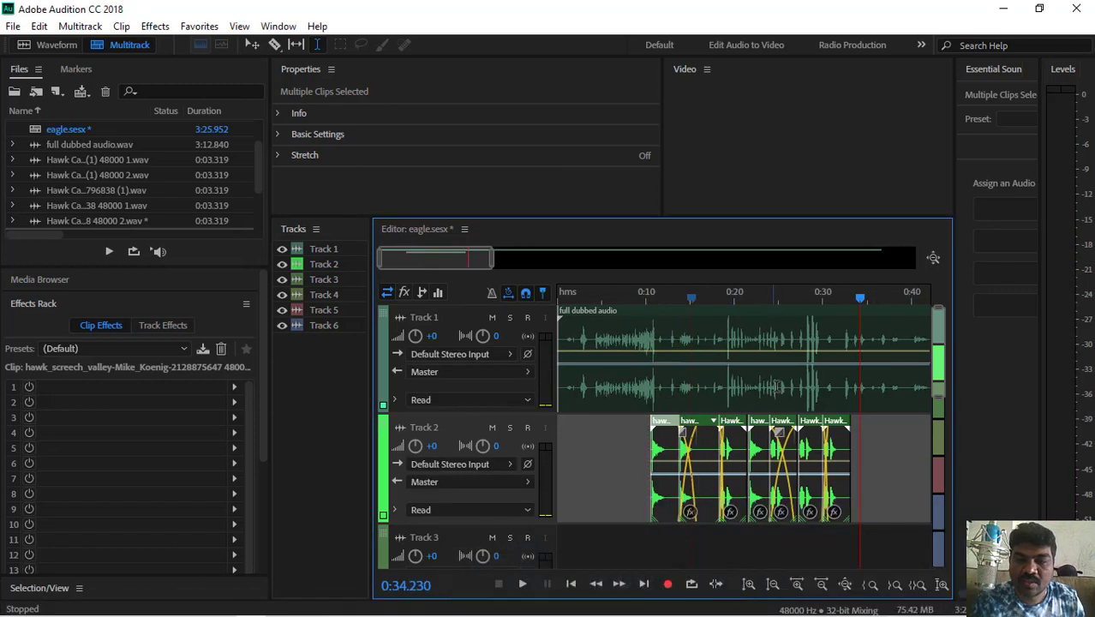
Step: Play the session from about 0:17 through the last hawk call clip on Track 2
{"action": "left_click_drag", "start_coordinate": [860, 302], "coordinate": [710, 298]}
{"action": "key", "text": "space"}
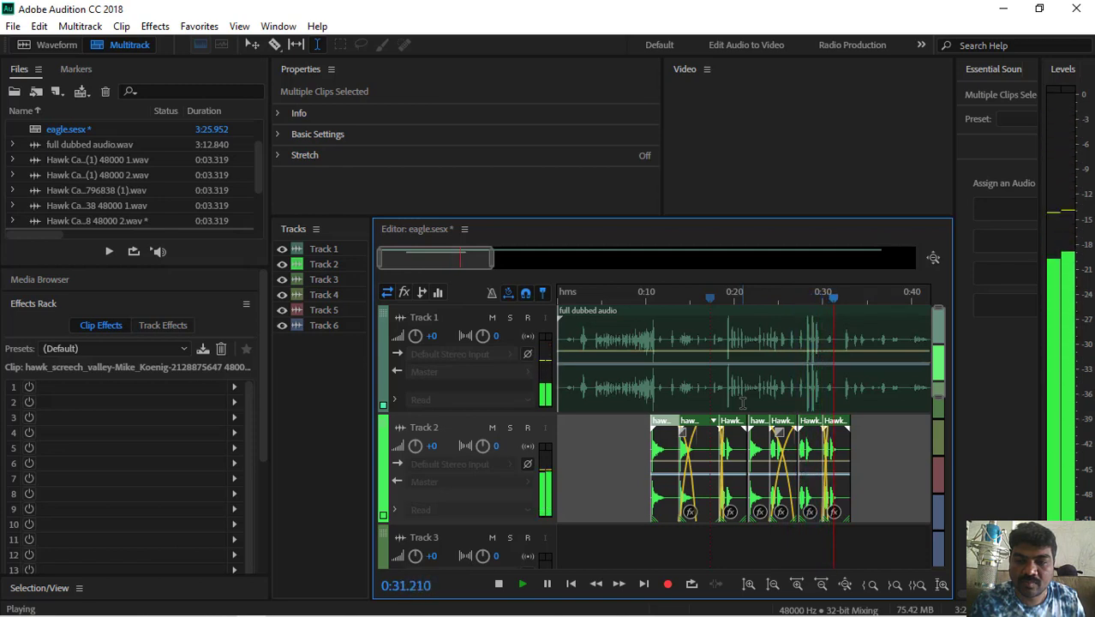
{"action": "key", "text": "space"}
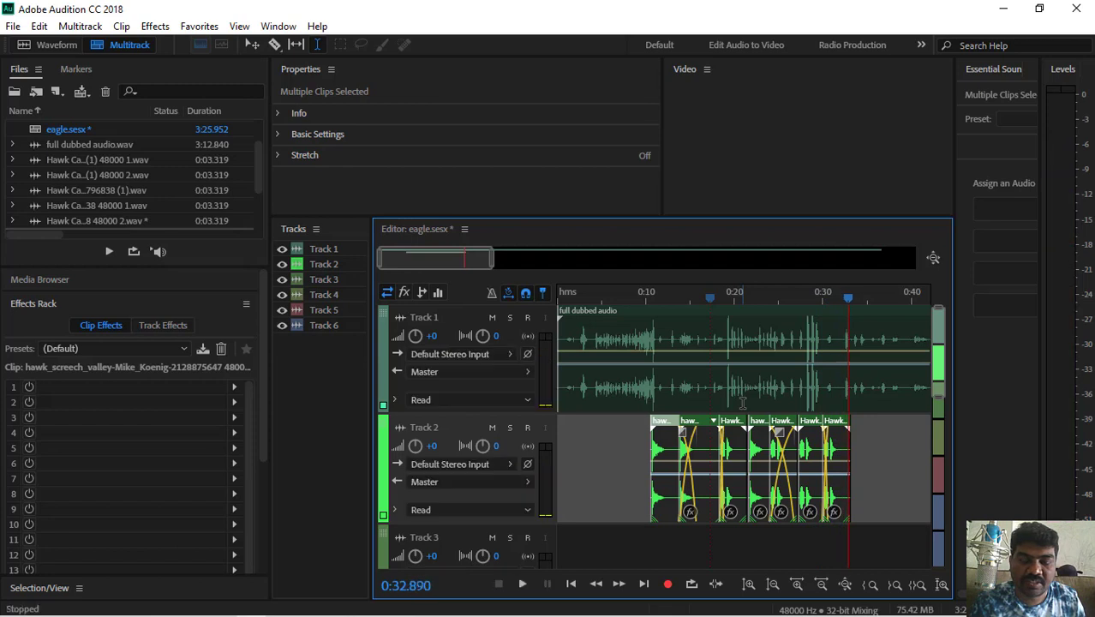
{"action": "left_click", "coordinate": [314, 605]}
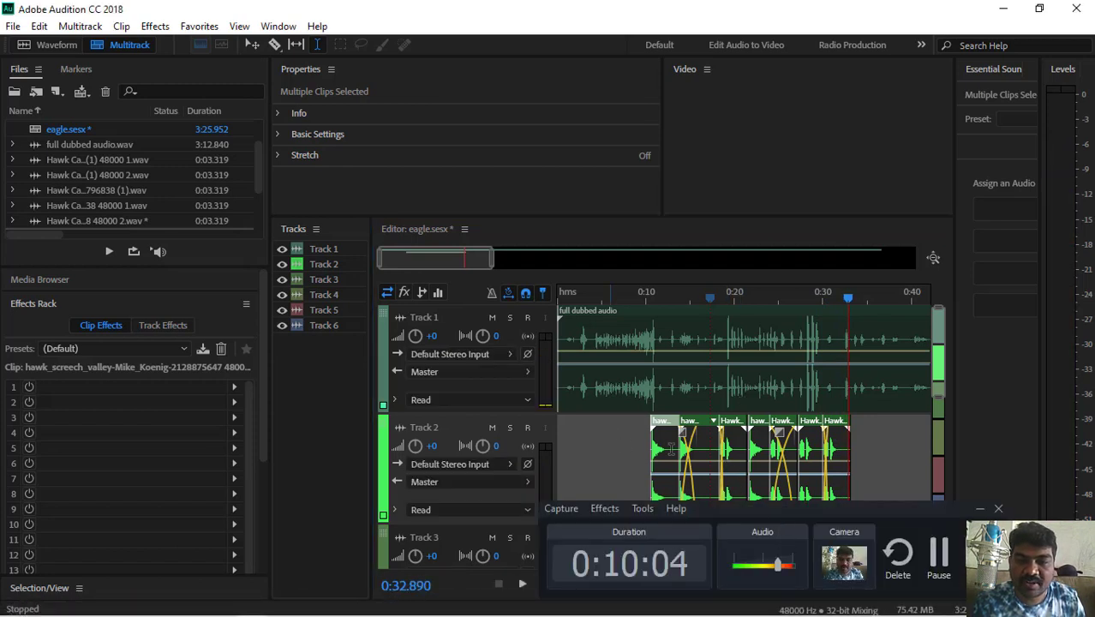
Step: Select the time range spanning all hawk clips on Track 2 and start a multitrack mixdown export of the selected clips
{"action": "left_click", "coordinate": [610, 435]}
{"action": "left_click_drag", "start_coordinate": [852, 442], "coordinate": [650, 447]}
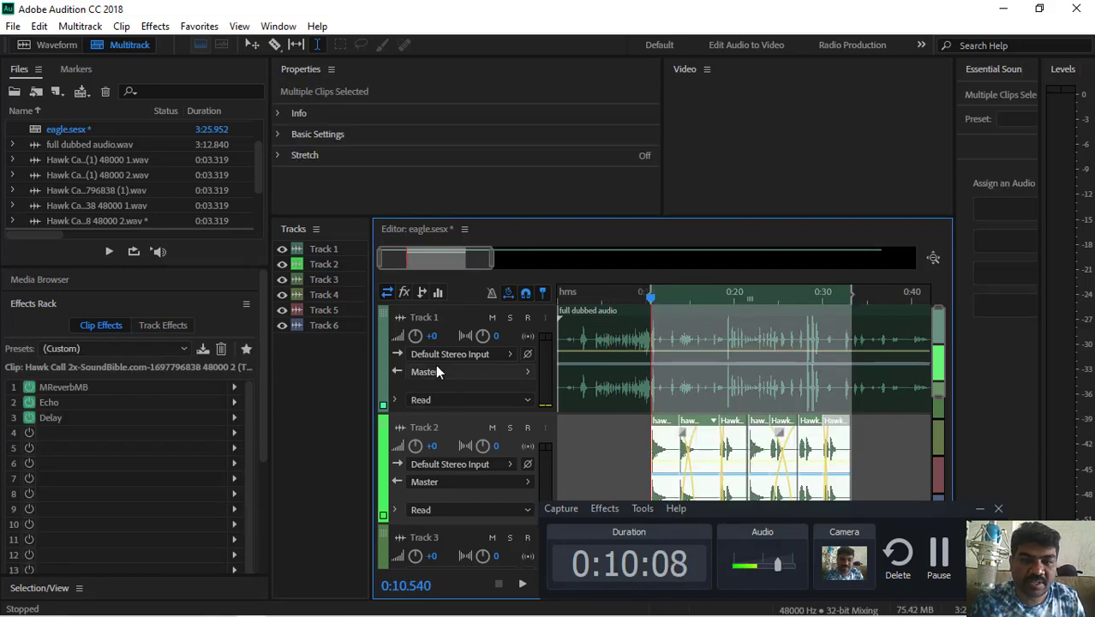
{"action": "left_click", "coordinate": [12, 26]}
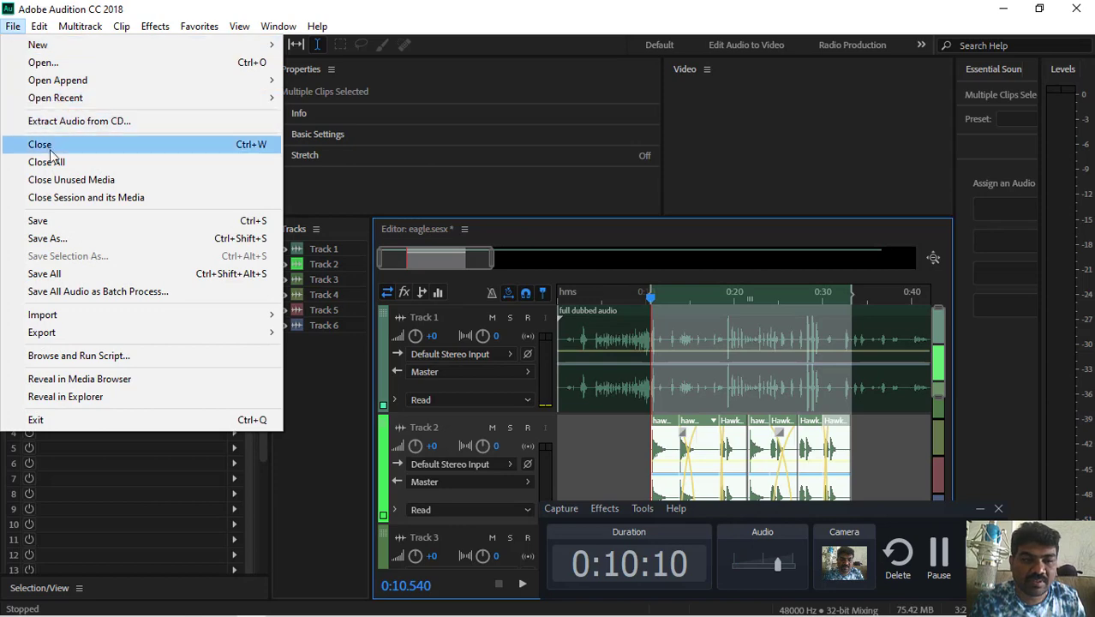
{"action": "mouse_move", "coordinate": [110, 336]}
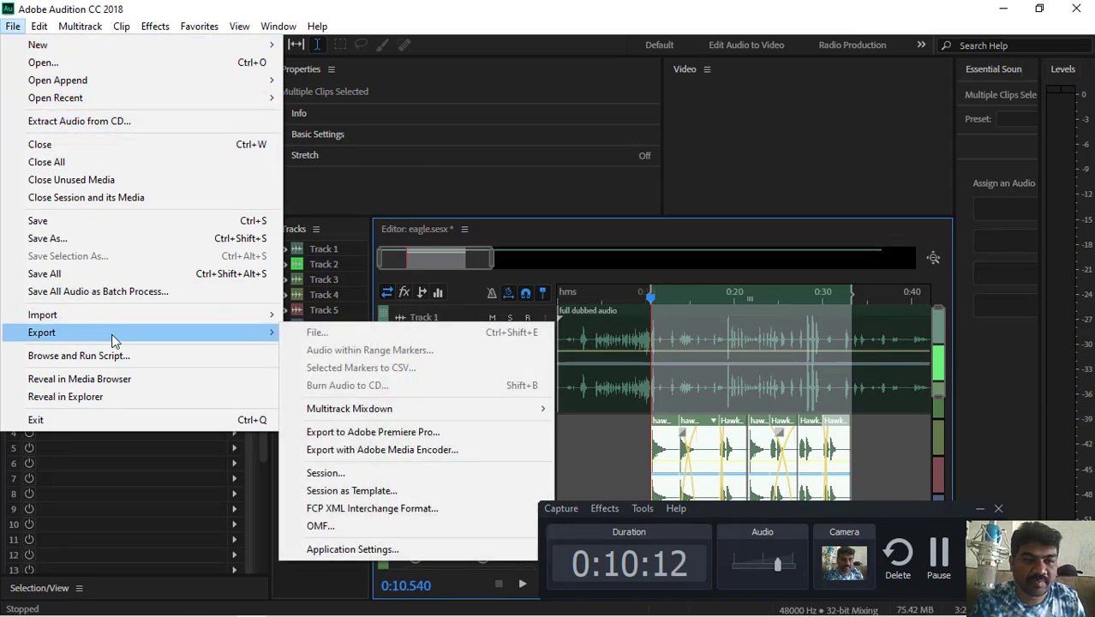
{"action": "mouse_move", "coordinate": [369, 409]}
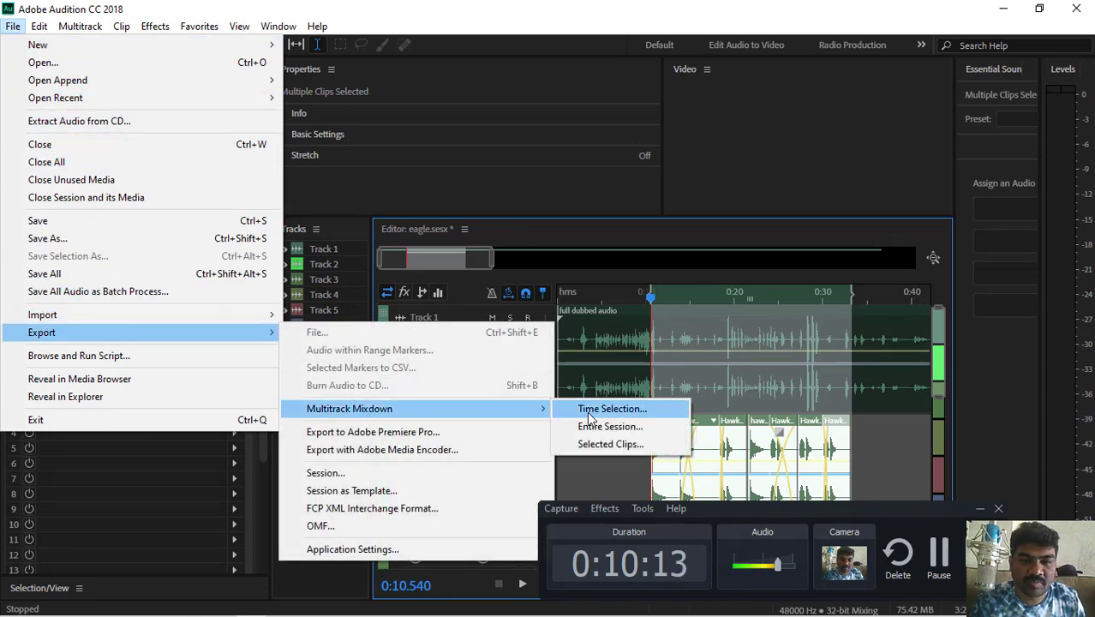
{"action": "left_click", "coordinate": [625, 444]}
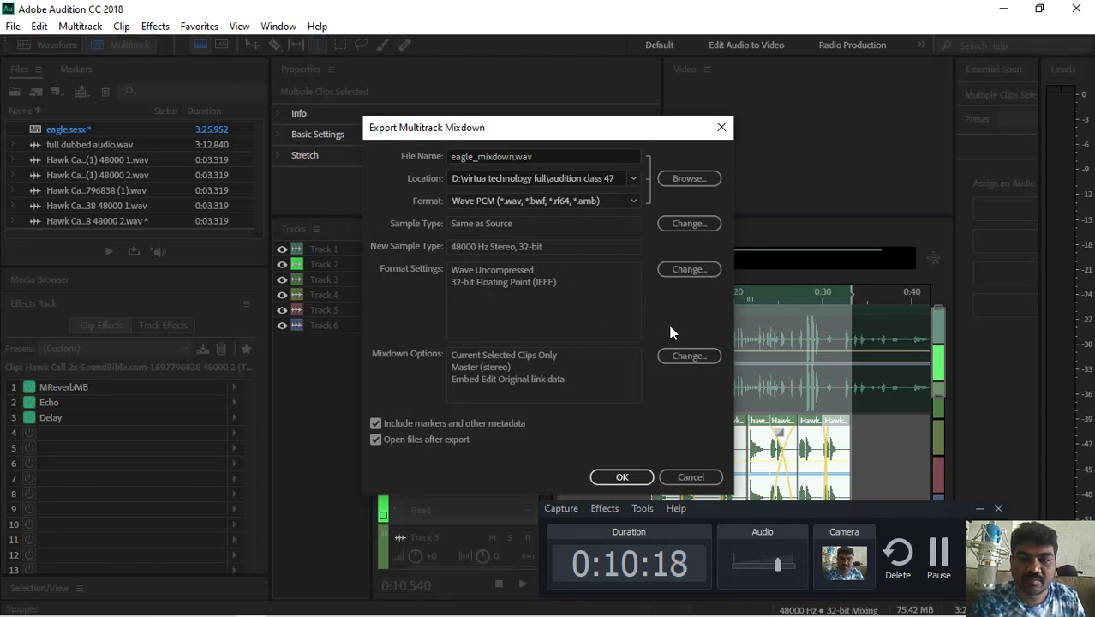
Step: Export the mixdown as eagle_mixdown.wav in Wave PCM format to the audition class 49 folder
{"action": "left_click", "coordinate": [688, 179]}
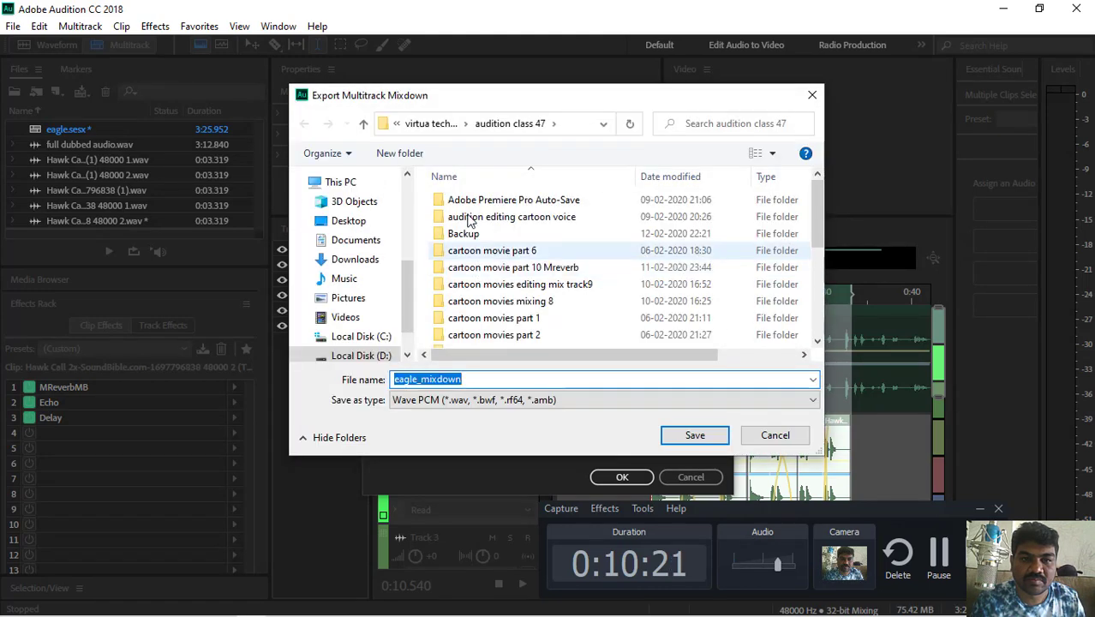
{"action": "left_click", "coordinate": [429, 123]}
{"action": "scroll", "coordinate": [628, 312], "scroll_direction": "down", "scroll_amount": 5}
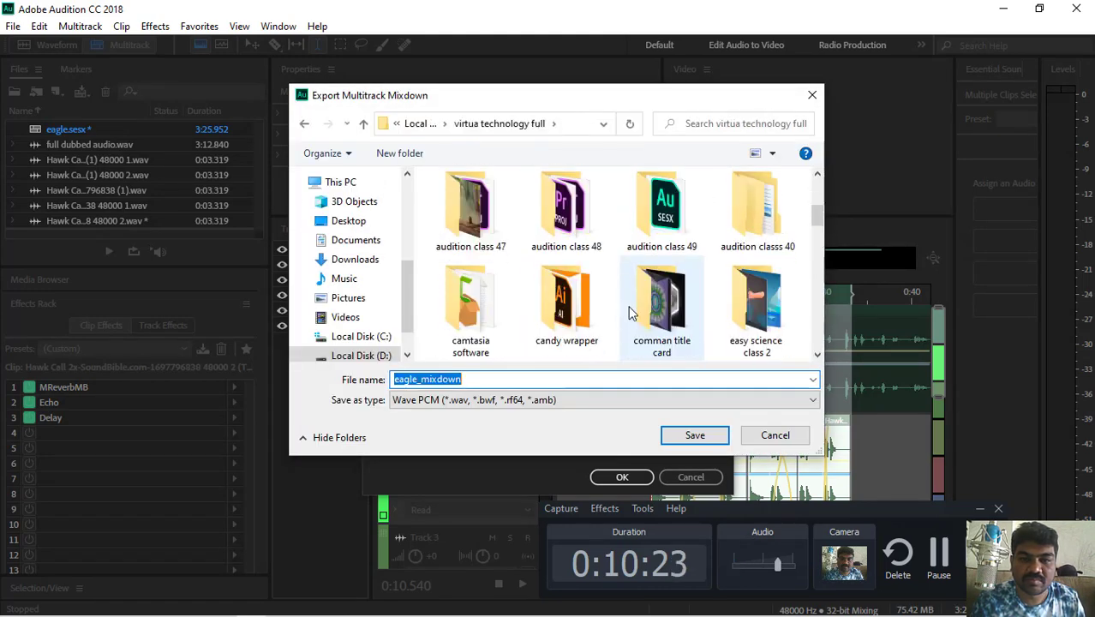
{"action": "double_click", "coordinate": [662, 210]}
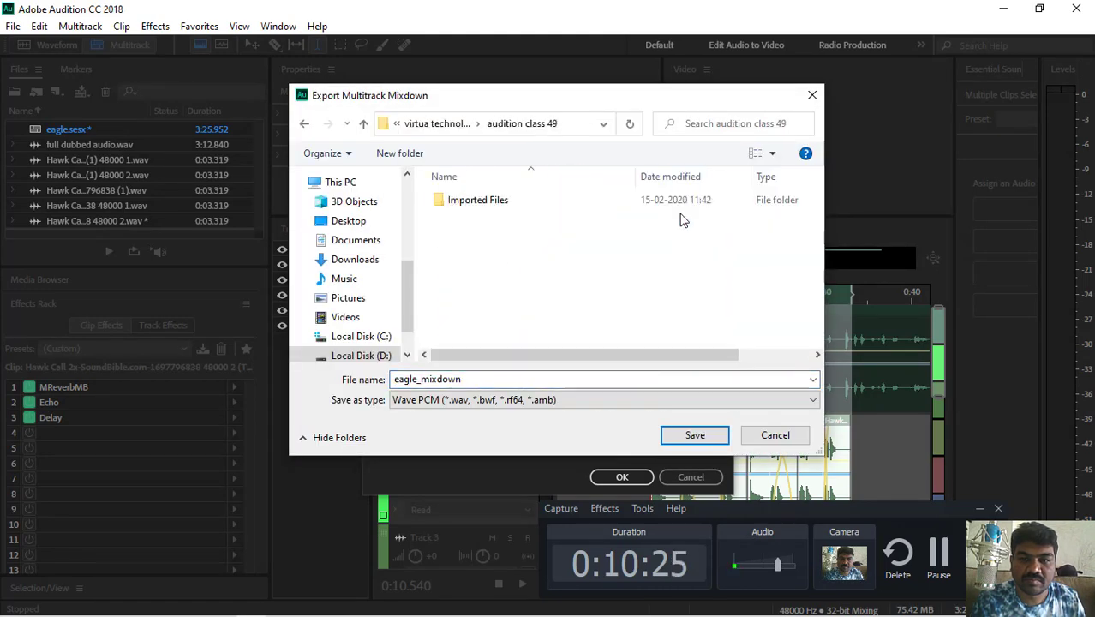
{"action": "left_click", "coordinate": [694, 435]}
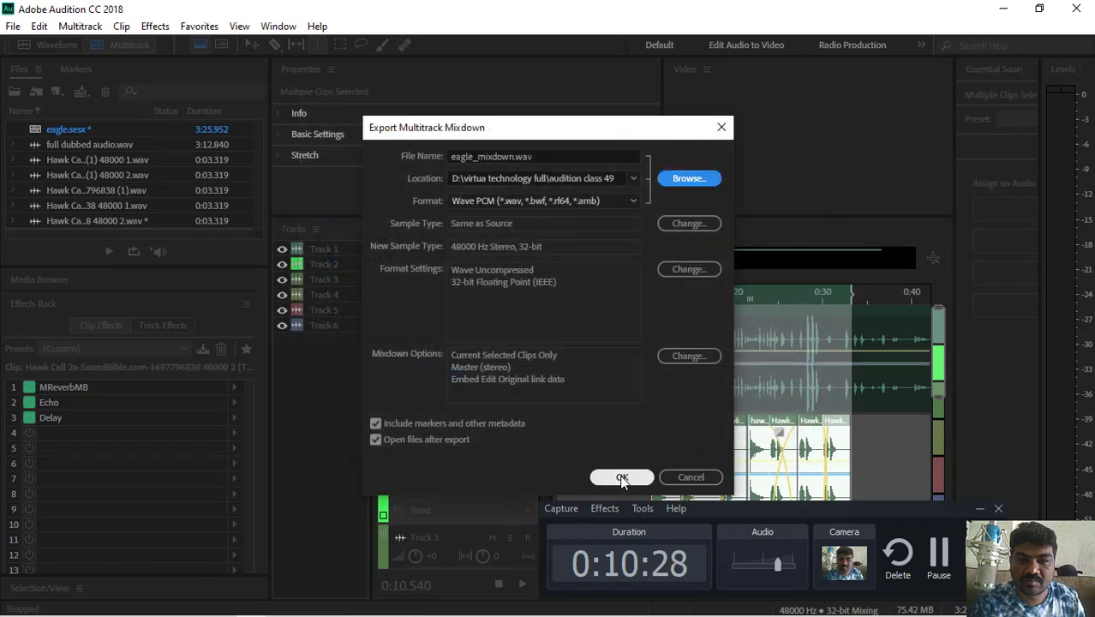
{"action": "left_click", "coordinate": [622, 478]}
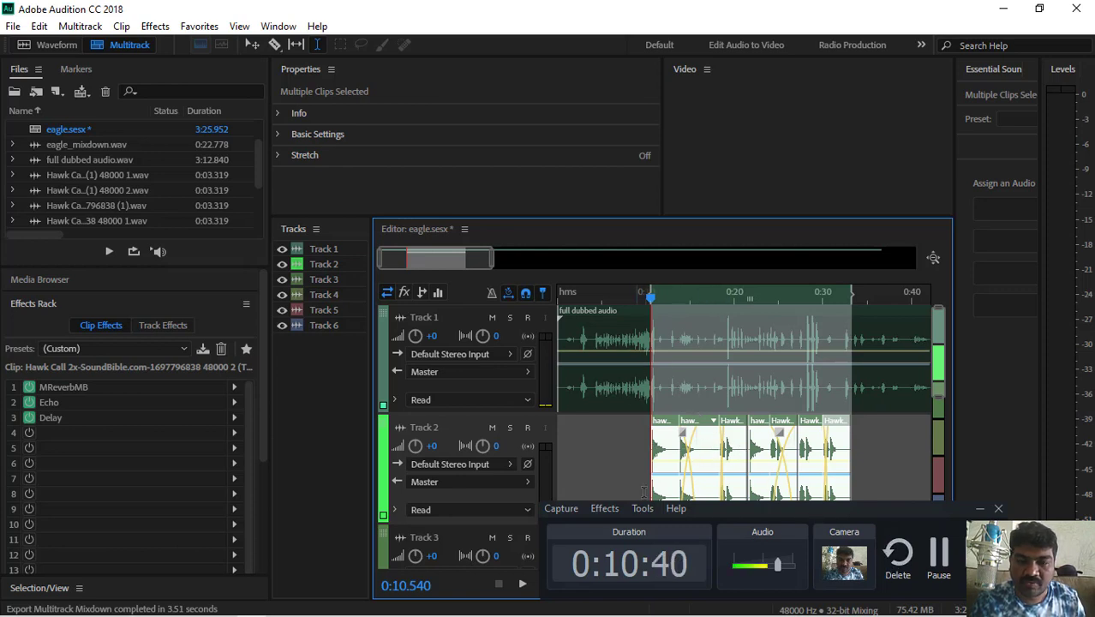
Step: Play the session from about 0:06 through the end of the hawk clips on Track 2
{"action": "left_click", "coordinate": [612, 418]}
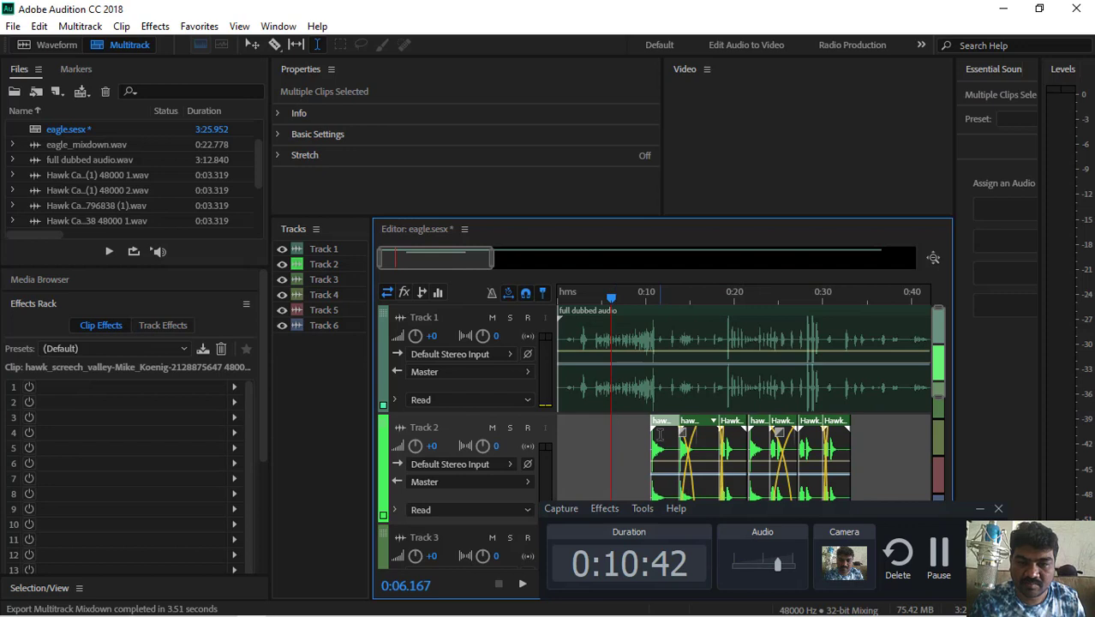
{"action": "key", "text": "space"}
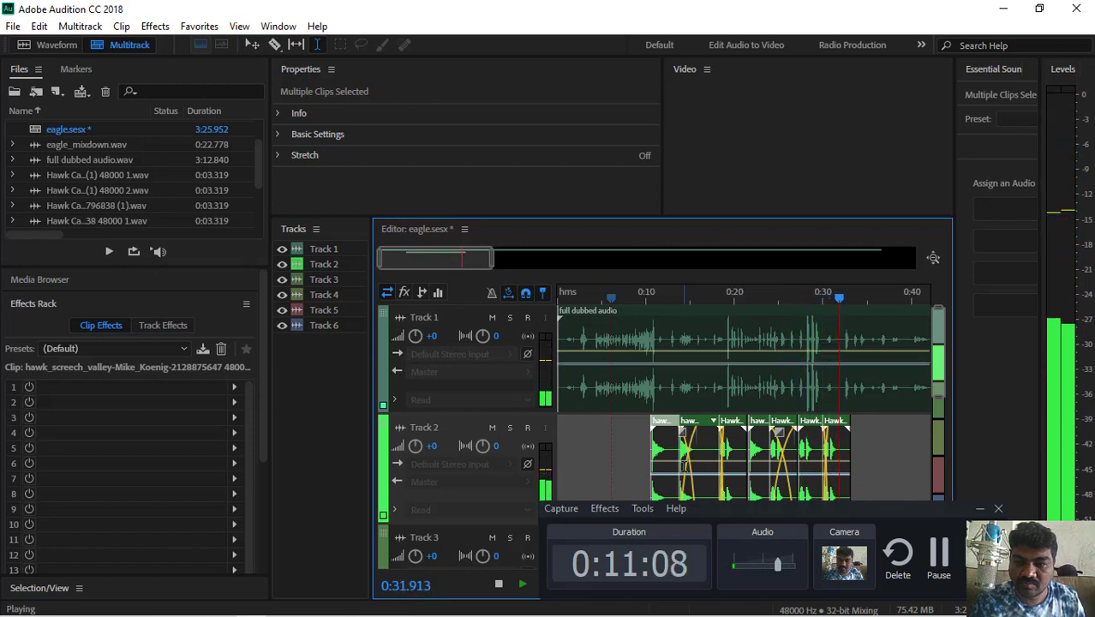
{"action": "key", "text": "space"}
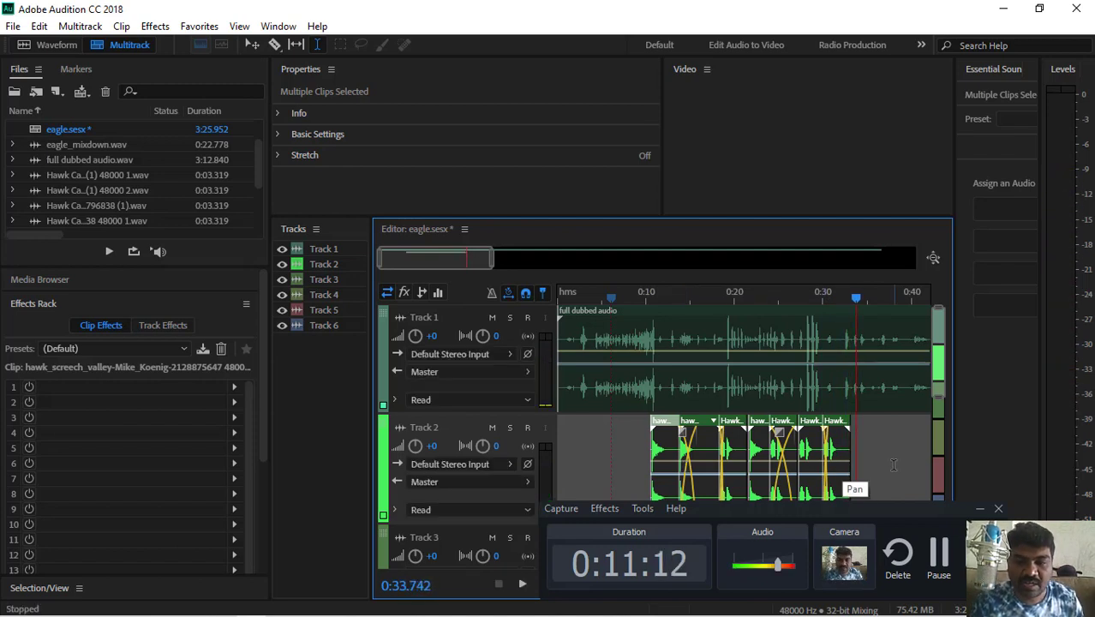
Step: Place eagle_mixdown.wav on Track 3 at about 0:10.5, aligned with the start of the first hawk clip on Track 2
{"action": "scroll", "coordinate": [141, 185], "scroll_direction": "down", "scroll_amount": 1}
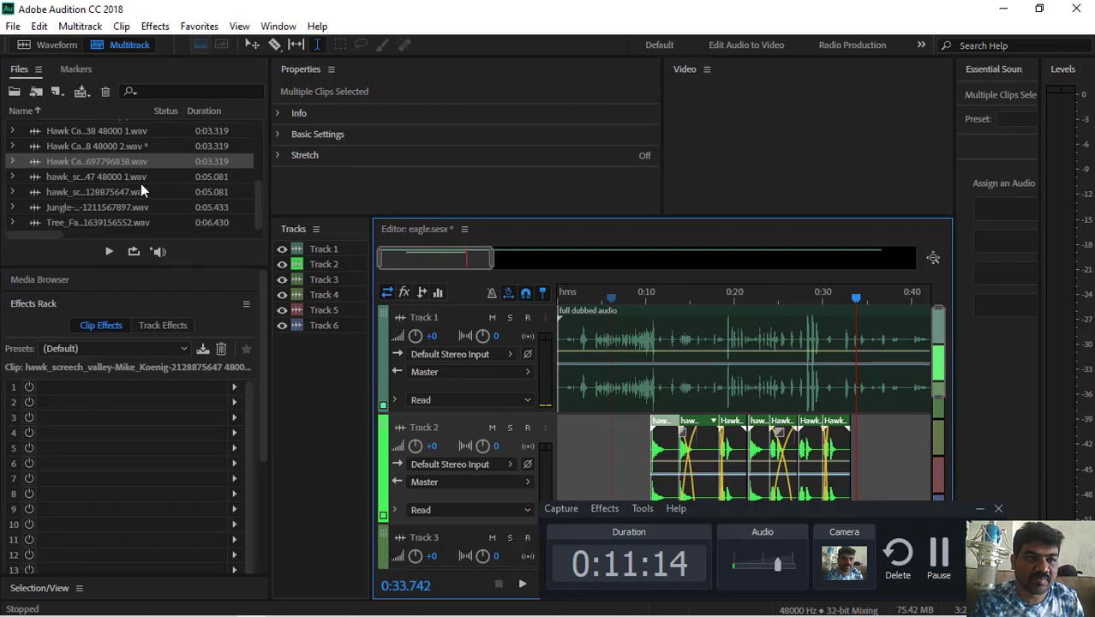
{"action": "scroll", "coordinate": [140, 185], "scroll_direction": "up", "scroll_amount": 1}
{"action": "left_click", "coordinate": [112, 147]}
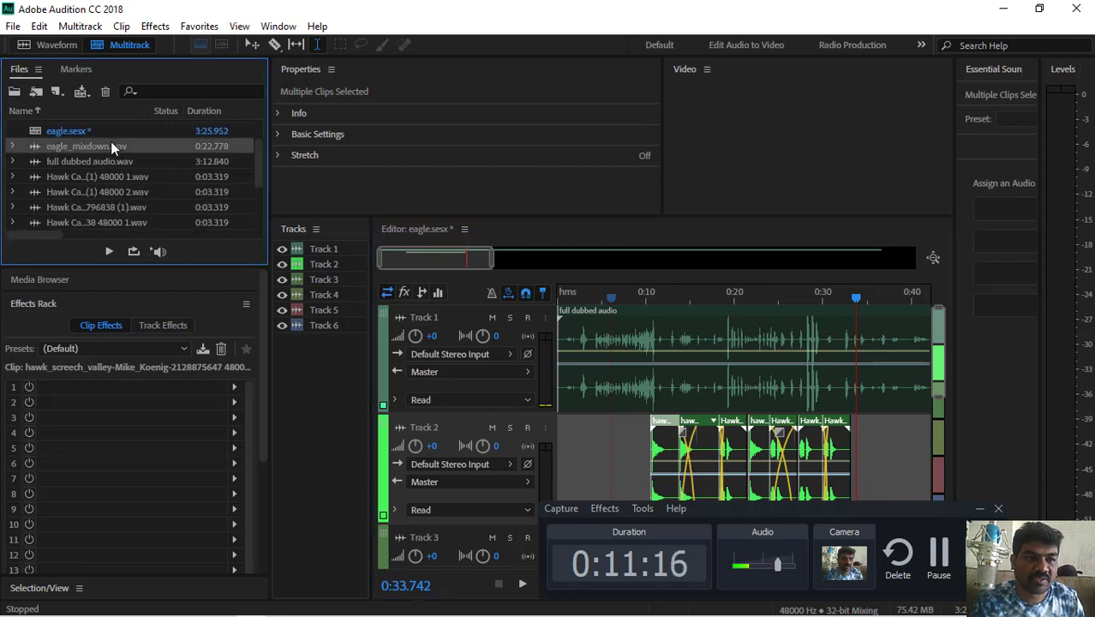
{"action": "scroll", "coordinate": [115, 157], "scroll_direction": "down", "scroll_amount": 1}
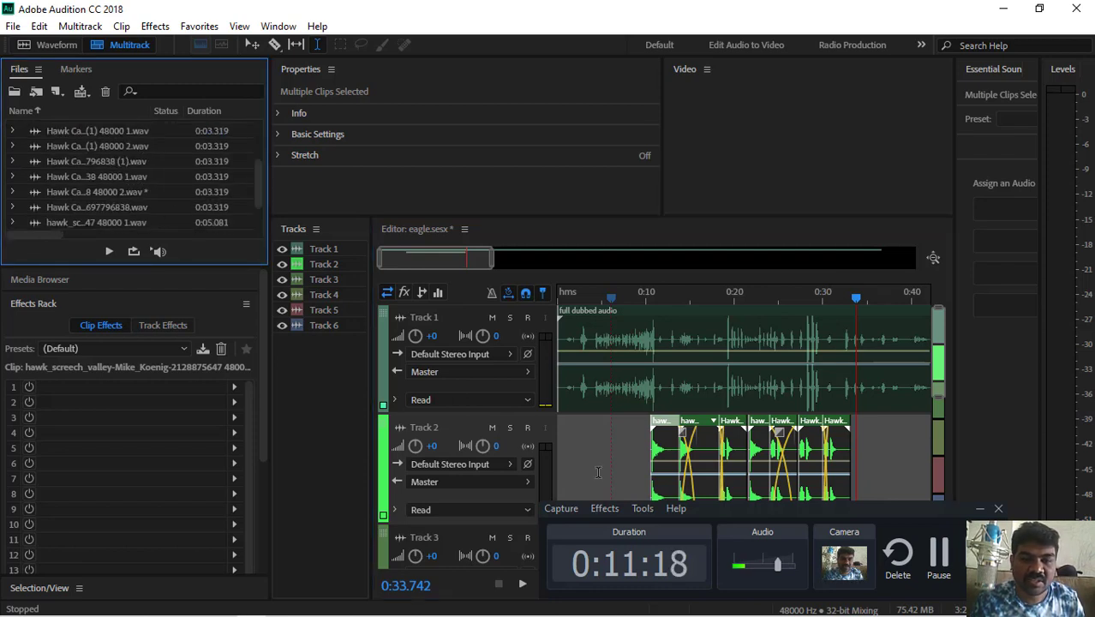
{"action": "left_click_drag", "start_coordinate": [757, 506], "coordinate": [709, 610]}
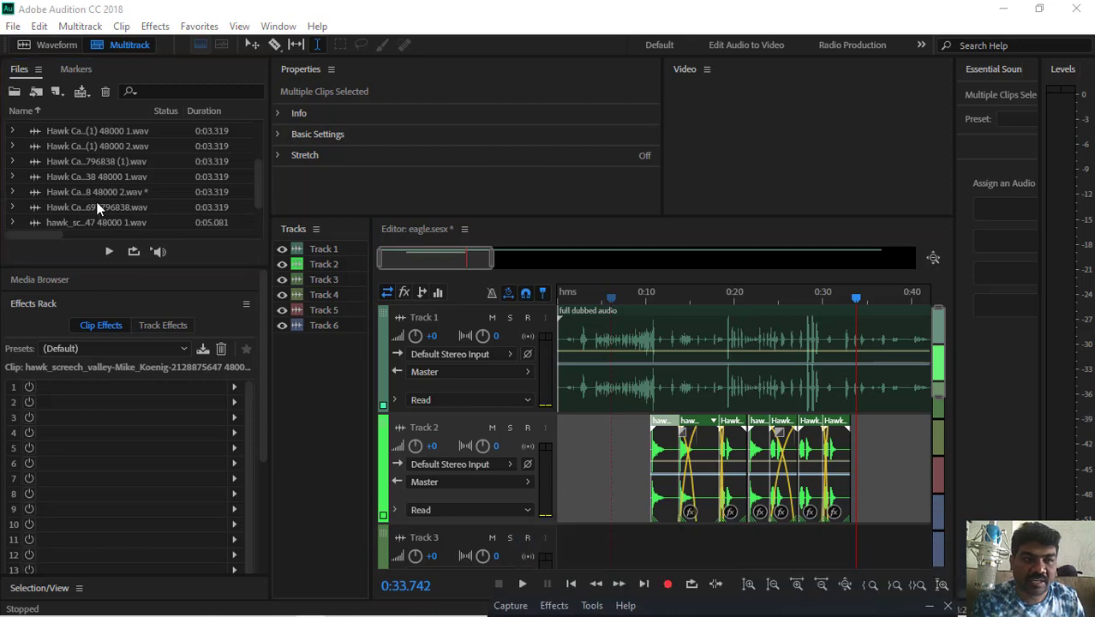
{"action": "scroll", "coordinate": [95, 163], "scroll_direction": "up", "scroll_amount": 2}
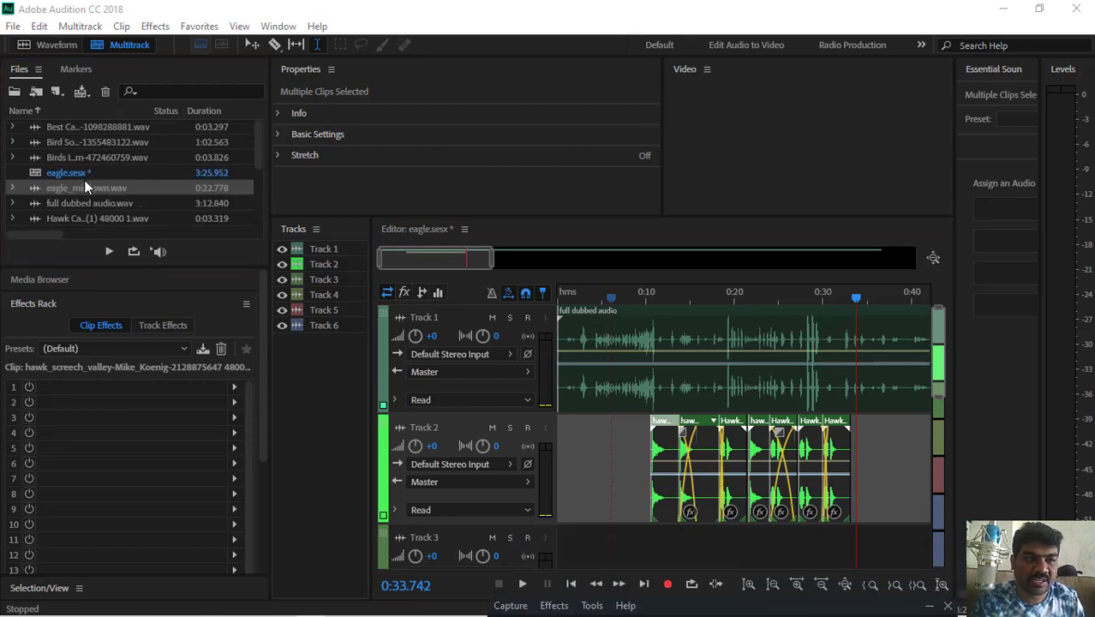
{"action": "left_click_drag", "start_coordinate": [84, 185], "coordinate": [651, 560]}
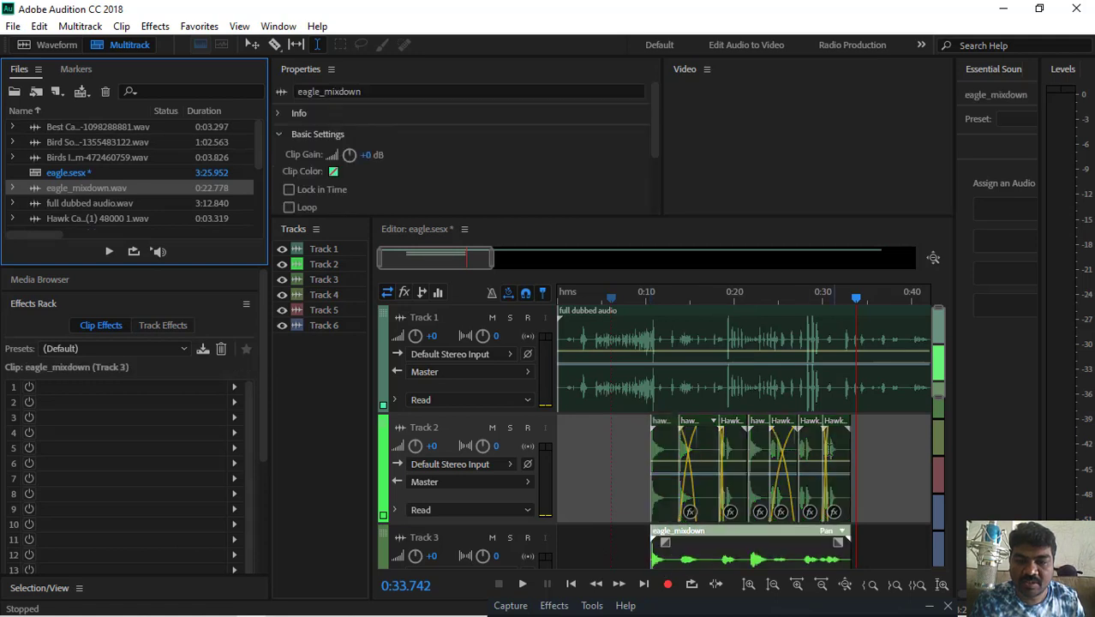
Step: Play both hawk tracks from about 0:10.5, mute Track 2, and play the Track 3 mixdown under the narration to its end
{"action": "left_click", "coordinate": [650, 294]}
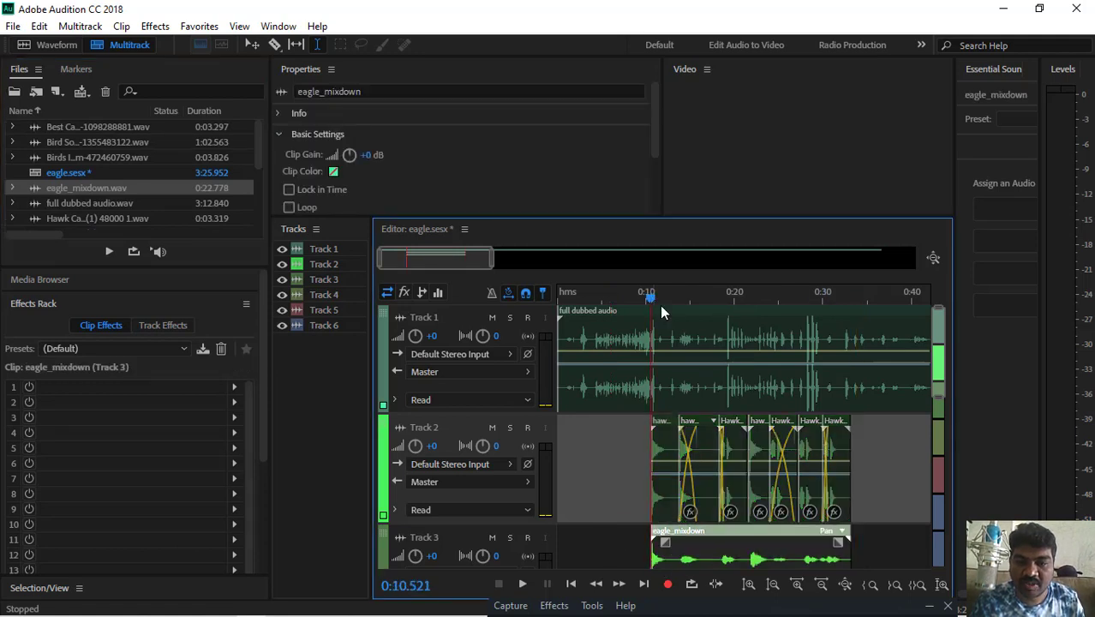
{"action": "key", "text": "space"}
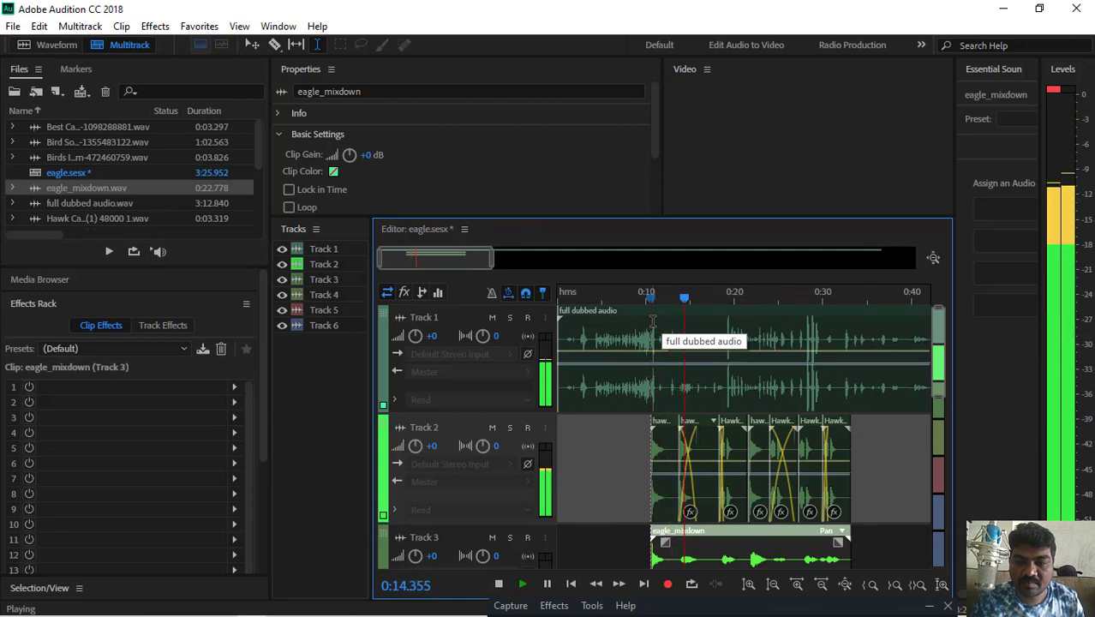
{"action": "key", "text": "space"}
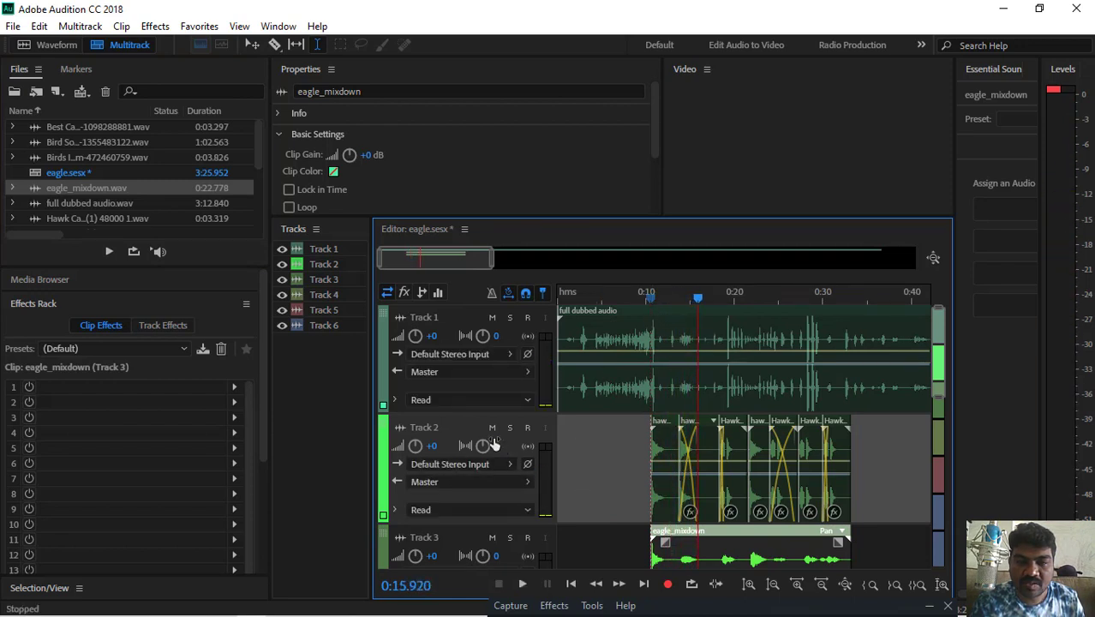
{"action": "left_click", "coordinate": [494, 431]}
{"action": "key", "text": "space"}
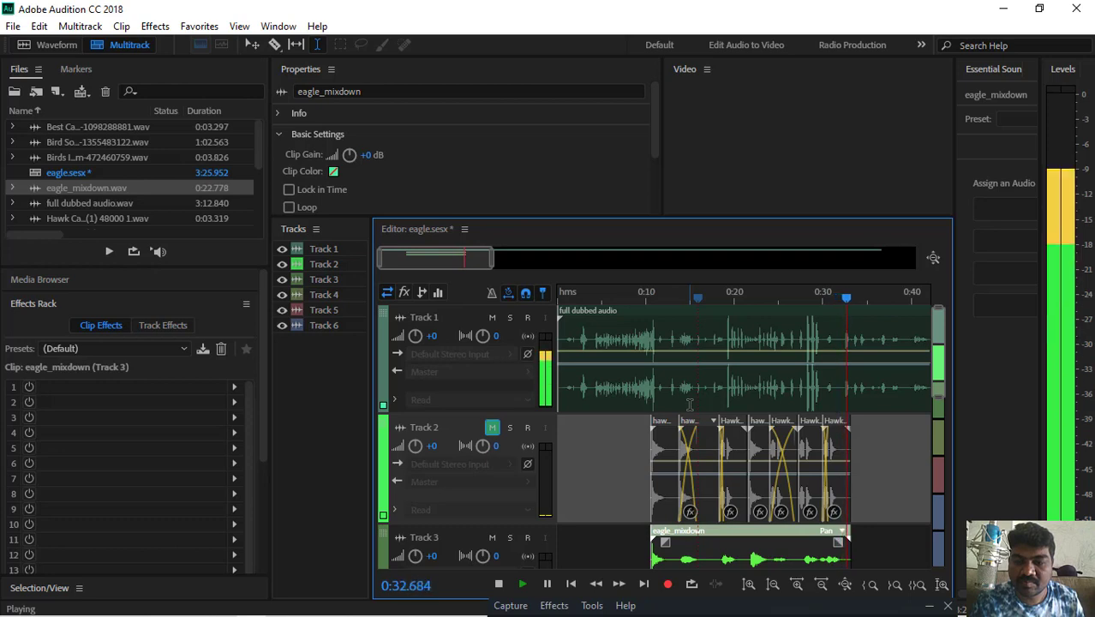
{"action": "key", "text": "space"}
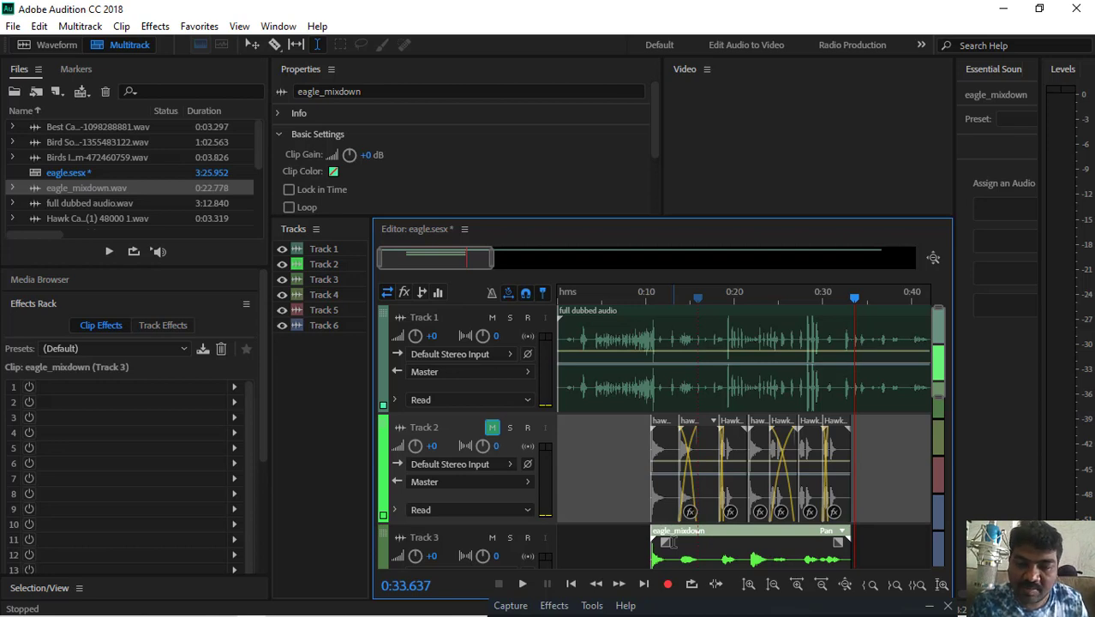
Step: Play the session onward from about 0:33, past the end of the mixdown clip
{"action": "key", "text": "space"}
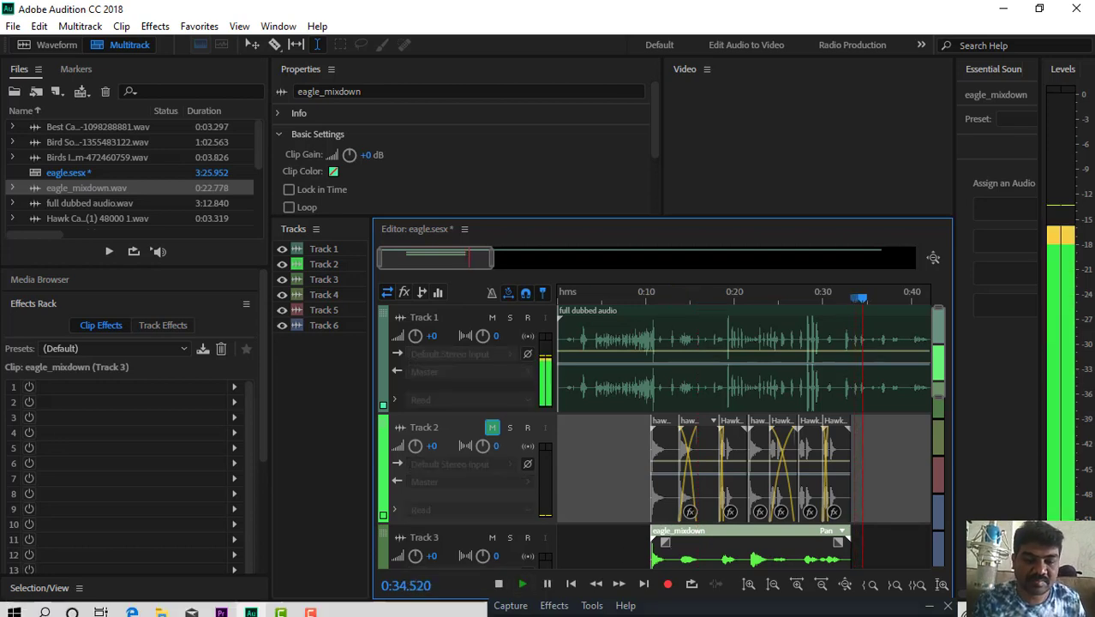
{"action": "left_click", "coordinate": [314, 607]}
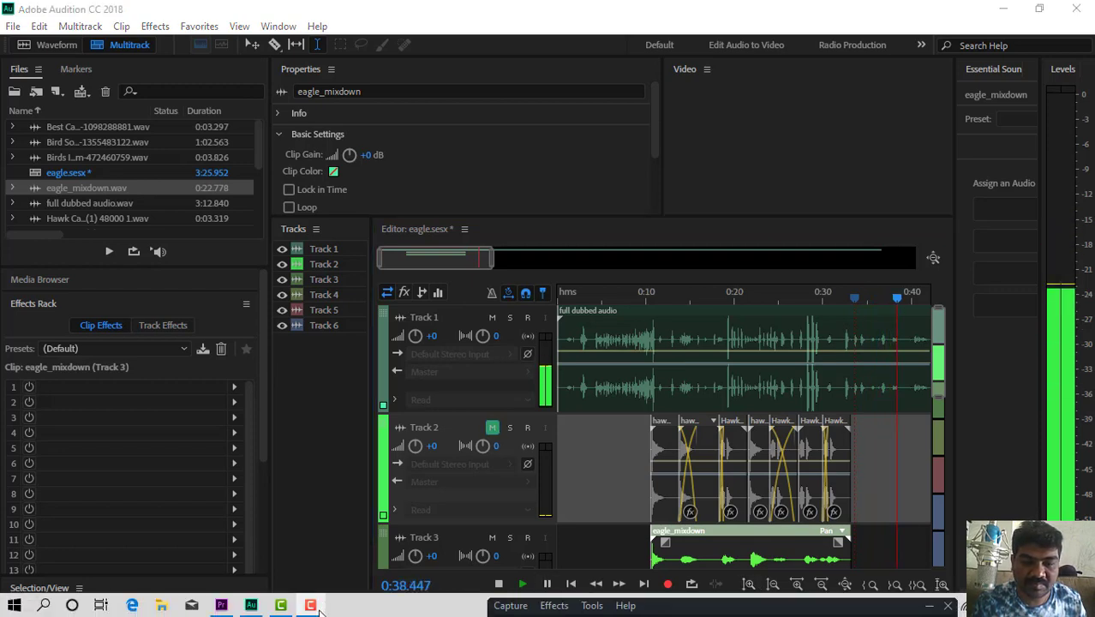
{"action": "left_click", "coordinate": [313, 607]}
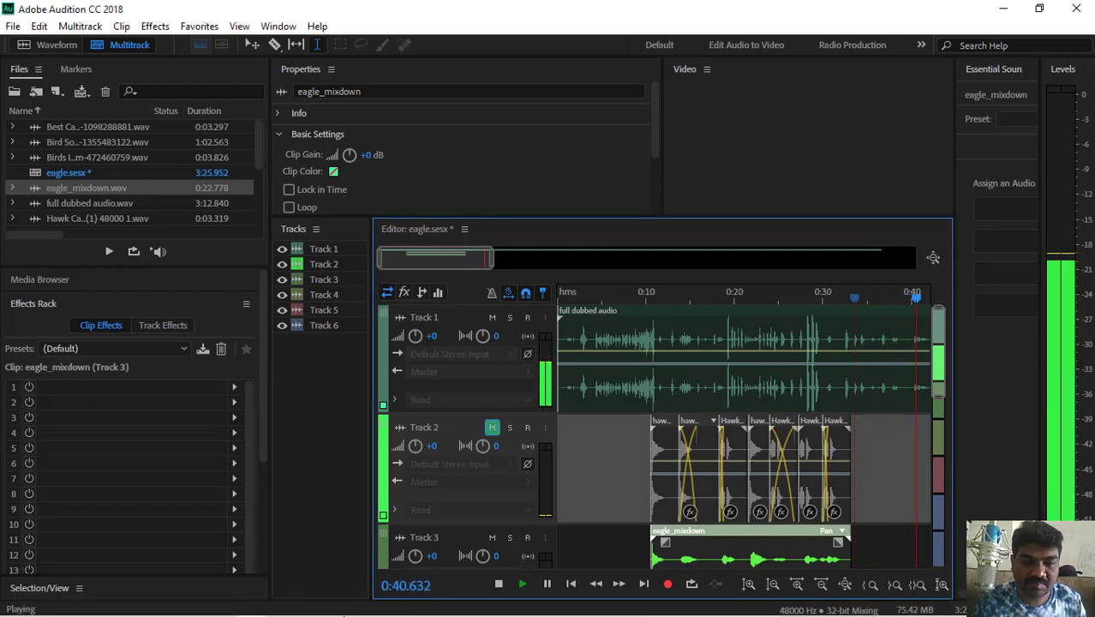
{"action": "left_click", "coordinate": [314, 607]}
{"action": "left_click", "coordinate": [312, 607]}
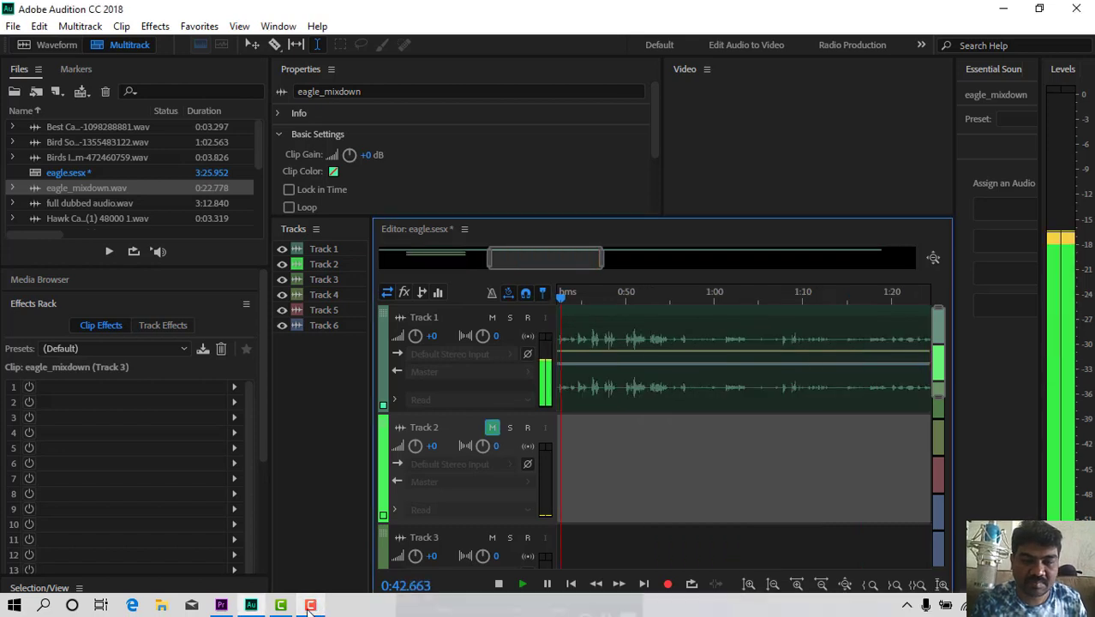
{"action": "left_click", "coordinate": [310, 606]}
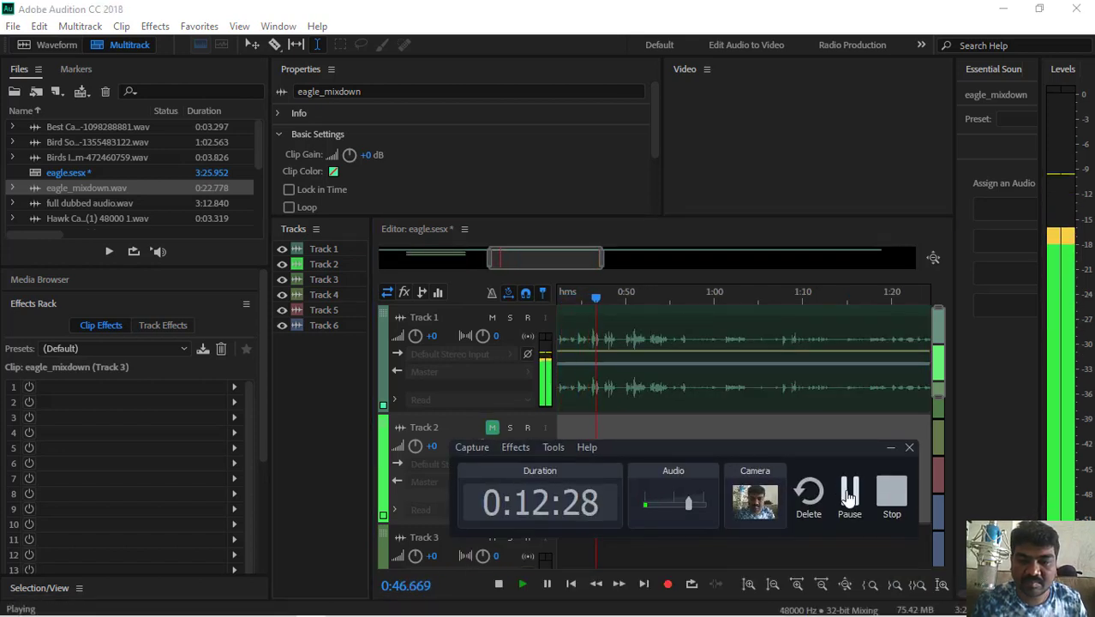
{"action": "left_click", "coordinate": [847, 499]}
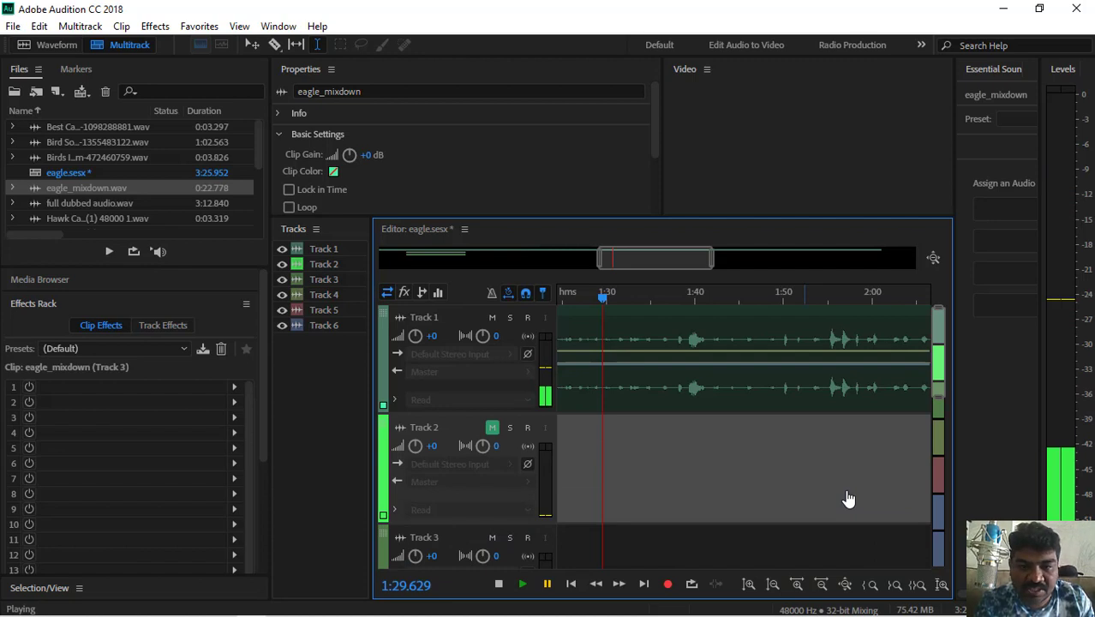